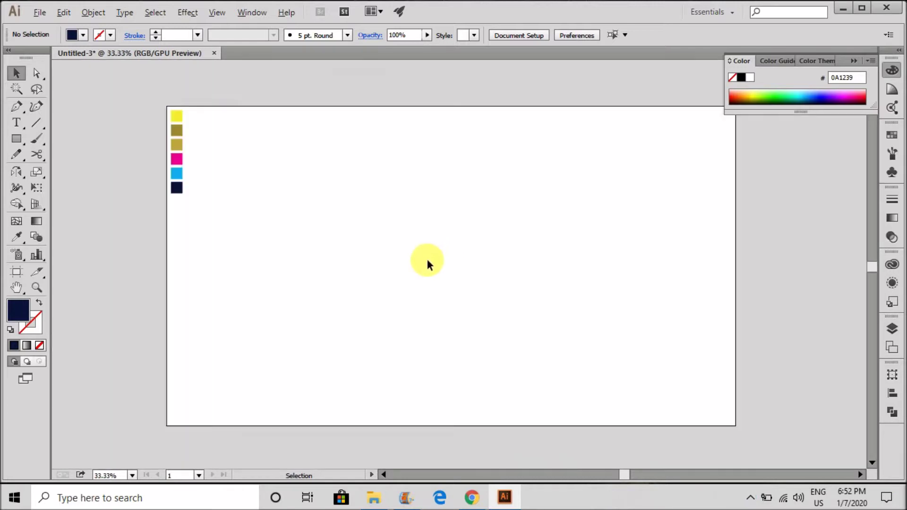
Add the text "effect" in Nexa Bold and move it to the centre of the artboard
{"action": "left_click", "coordinate": [842, 61]}
{"action": "scroll", "coordinate": [379, 201], "scroll_direction": "down", "scroll_amount": 1}
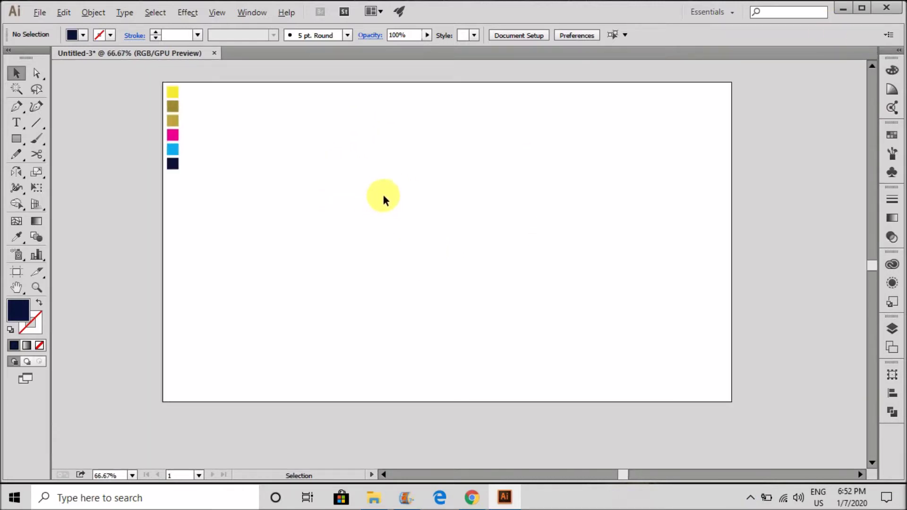
{"action": "scroll", "coordinate": [475, 203], "scroll_direction": "up", "scroll_amount": 2}
{"action": "left_click", "coordinate": [16, 123]}
{"action": "left_click", "coordinate": [293, 202]}
{"action": "scroll", "coordinate": [368, 260], "scroll_direction": "down", "scroll_amount": 3}
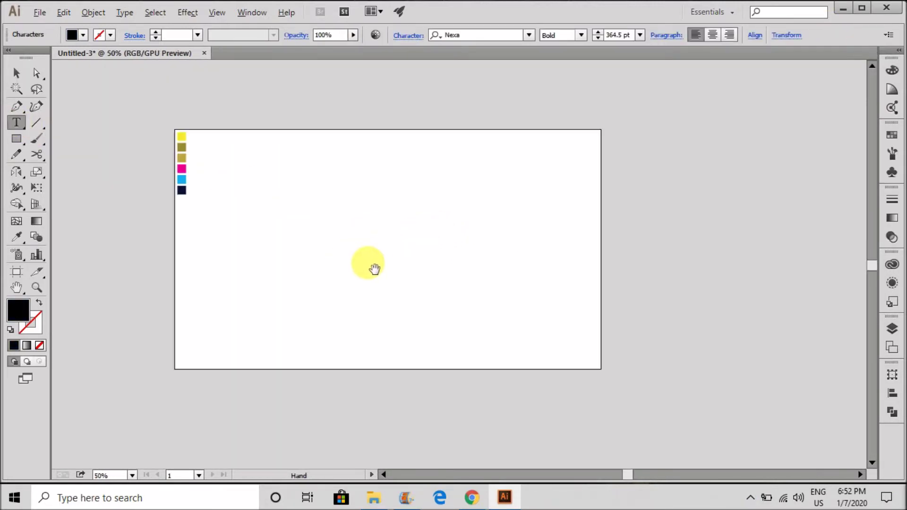
{"action": "type", "text": "effect"}
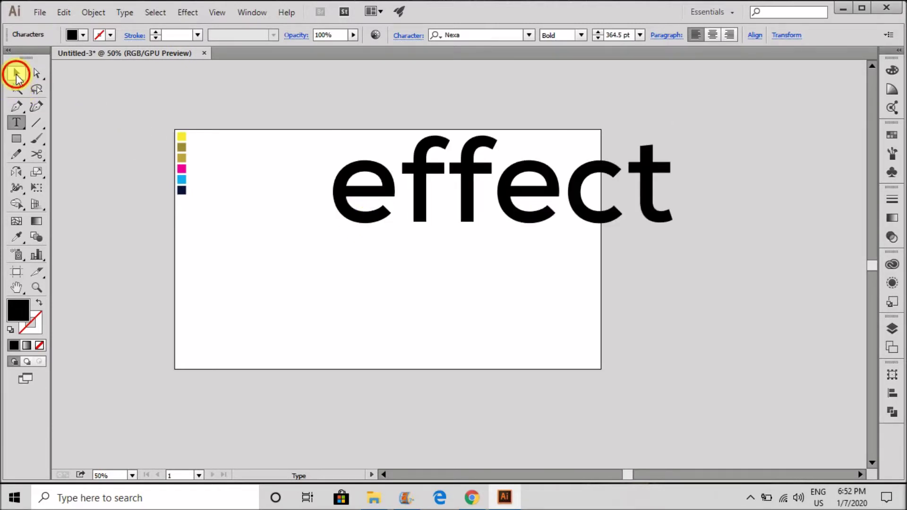
{"action": "left_click", "coordinate": [16, 74]}
{"action": "left_click_drag", "start_coordinate": [505, 192], "coordinate": [393, 253]}
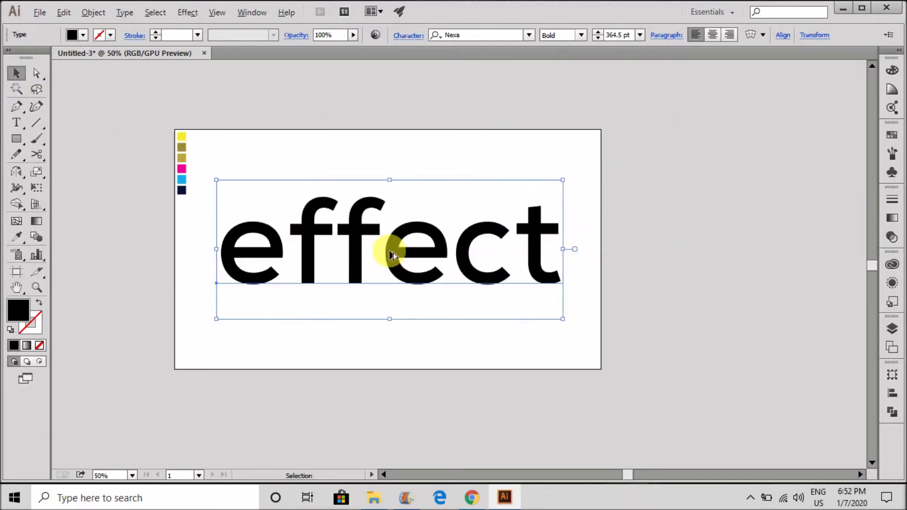
Convert the text to uppercase, scale it down to about 129 pt and place it near the artboard's centre
{"action": "key", "text": "alt+t"}
{"action": "key", "text": "c"}
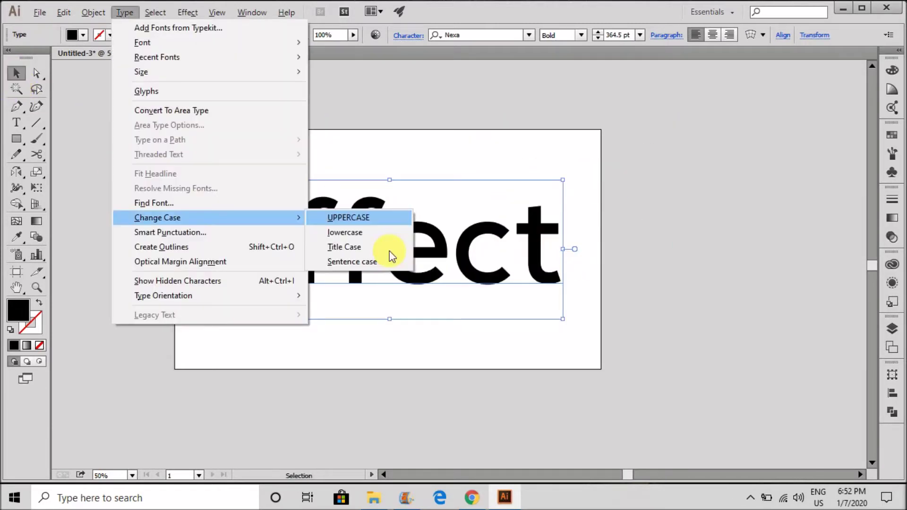
{"action": "key", "text": "Return"}
{"action": "left_click_drag", "start_coordinate": [684, 179], "coordinate": [382, 269]}
{"action": "left_click_drag", "start_coordinate": [369, 303], "coordinate": [446, 263]}
{"action": "scroll", "coordinate": [396, 252], "scroll_direction": "up", "scroll_amount": 2}
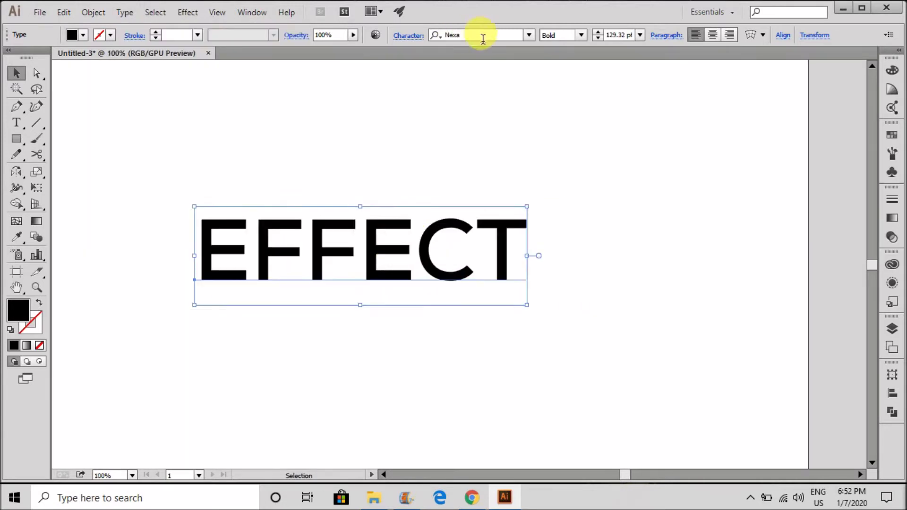
Add a dark 8 pt stroke to the EFFECT text
{"action": "left_click", "coordinate": [155, 34]}
{"action": "left_click", "coordinate": [155, 34]}
{"action": "left_click", "coordinate": [155, 34]}
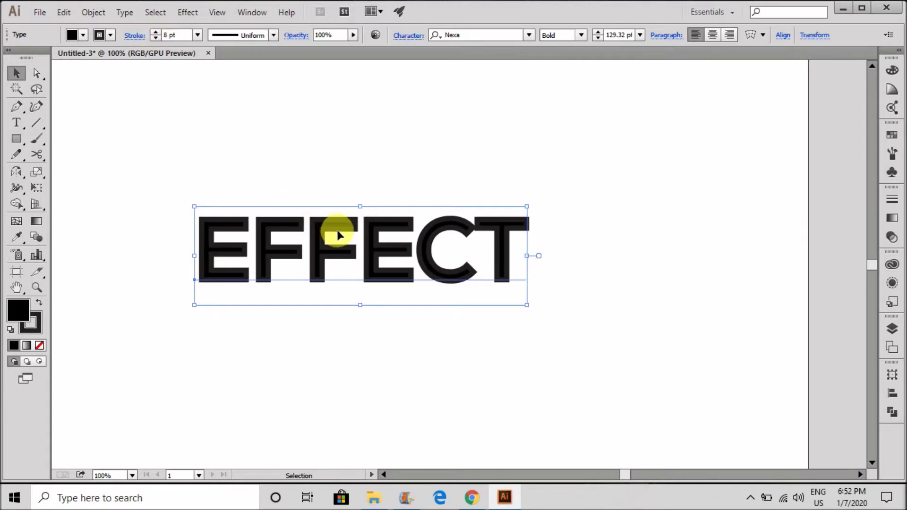
{"action": "right_click", "coordinate": [334, 232]}
{"action": "left_click", "coordinate": [387, 321]}
{"action": "left_click", "coordinate": [564, 326]}
{"action": "right_click", "coordinate": [446, 270]}
{"action": "left_click", "coordinate": [487, 329]}
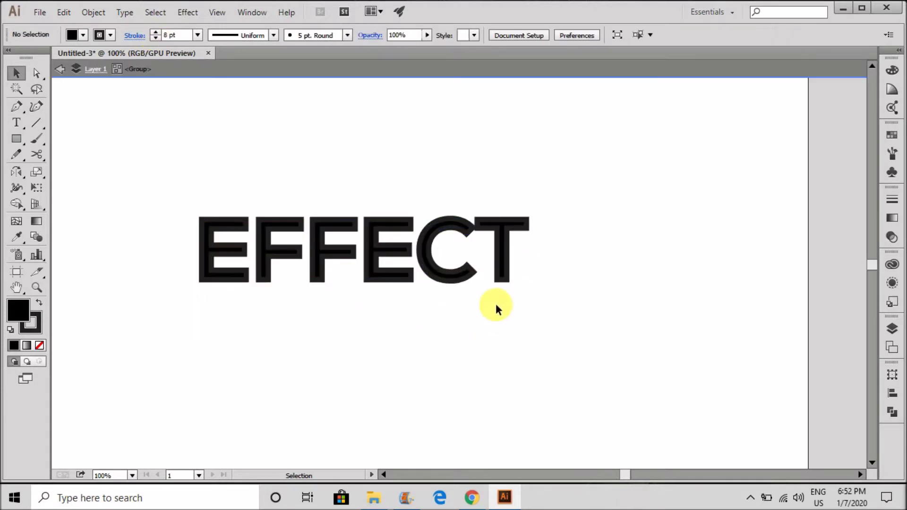
{"action": "key", "text": "ctrl+z"}
{"action": "key", "text": "ctrl+z"}
{"action": "key", "text": "ctrl+z"}
{"action": "key", "text": "ctrl+z"}
Widen the letter spacing of the EFFECT text and increase its stroke to 16 pt
{"action": "key", "text": "alt+Right"}
{"action": "key", "text": "alt+Right"}
{"action": "key", "text": "alt+Right"}
{"action": "key", "text": "alt+Right"}
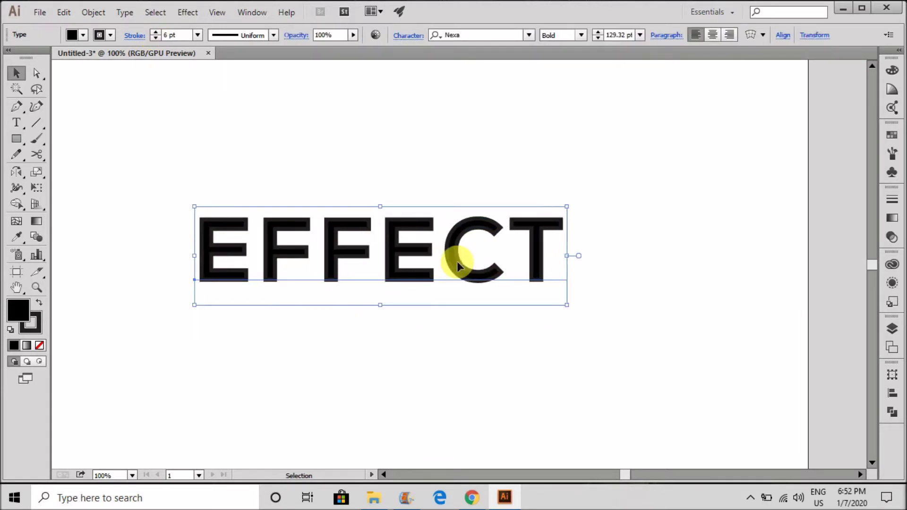
{"action": "left_click", "coordinate": [154, 33]}
{"action": "left_click", "coordinate": [154, 33]}
{"action": "left_click", "coordinate": [154, 32]}
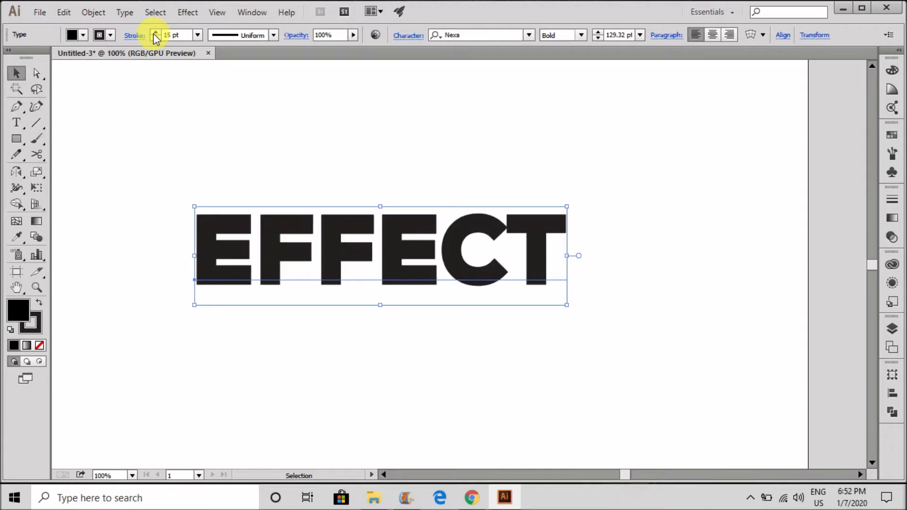
{"action": "left_click", "coordinate": [154, 33]}
{"action": "right_click", "coordinate": [363, 234]}
{"action": "left_click", "coordinate": [395, 320]}
{"action": "right_click", "coordinate": [380, 324]}
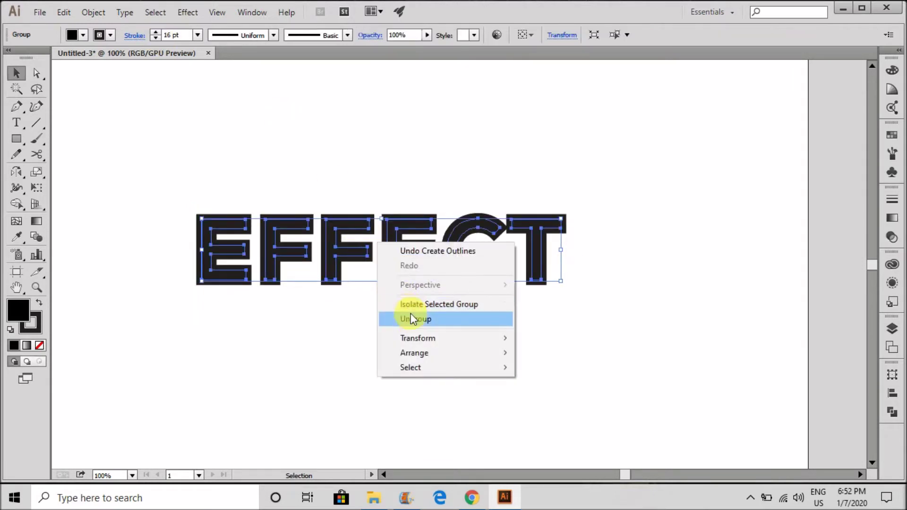
{"action": "left_click", "coordinate": [409, 317]}
{"action": "left_click", "coordinate": [482, 302]}
{"action": "left_click", "coordinate": [540, 261]}
{"action": "key", "text": "ctrl+z"}
{"action": "key", "text": "ctrl+z"}
{"action": "key", "text": "ctrl+z"}
{"action": "key", "text": "ctrl+z"}
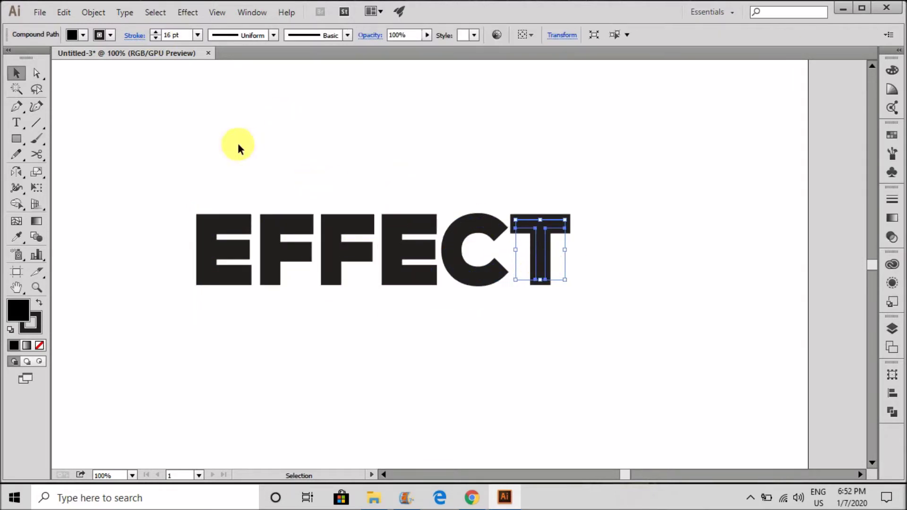
{"action": "key", "text": "ctrl+shift+z"}
{"action": "key", "text": "ctrl+shift+z"}
{"action": "key", "text": "ctrl+shift+z"}
{"action": "key", "text": "ctrl+z"}
{"action": "key", "text": "ctrl+shift+z"}
Convert the stroked EFFECT text to outlines and expand its fill and stroke
{"action": "right_click", "coordinate": [427, 235]}
{"action": "left_click_drag", "start_coordinate": [654, 360], "coordinate": [265, 163]}
{"action": "left_click", "coordinate": [477, 325]}
{"action": "left_click", "coordinate": [546, 339]}
{"action": "left_click", "coordinate": [93, 11]}
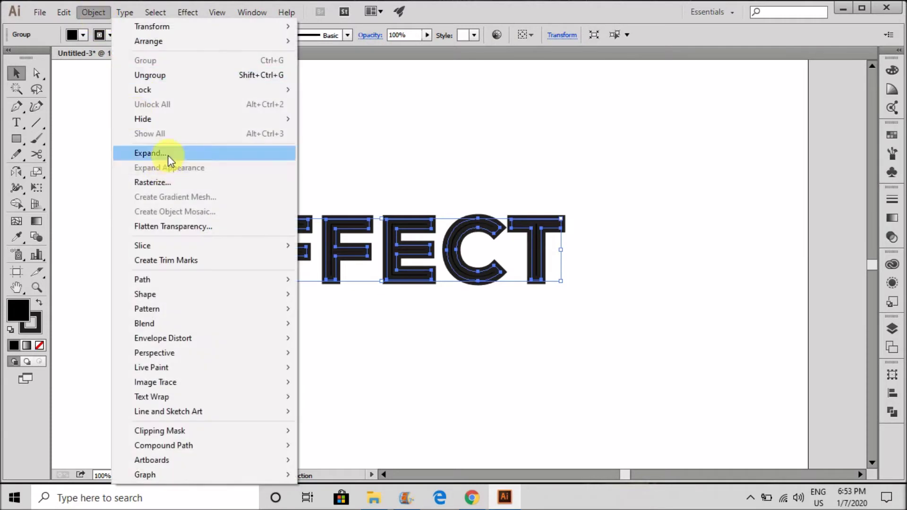
{"action": "left_click", "coordinate": [168, 152]}
{"action": "left_click", "coordinate": [422, 317]}
Unite the expanded fill and stroke shapes of the lettering with Pathfinder
{"action": "left_click", "coordinate": [891, 412]}
{"action": "left_click", "coordinate": [743, 396]}
{"action": "left_click", "coordinate": [610, 302]}
{"action": "scroll", "coordinate": [609, 301], "scroll_direction": "down", "scroll_amount": 2}
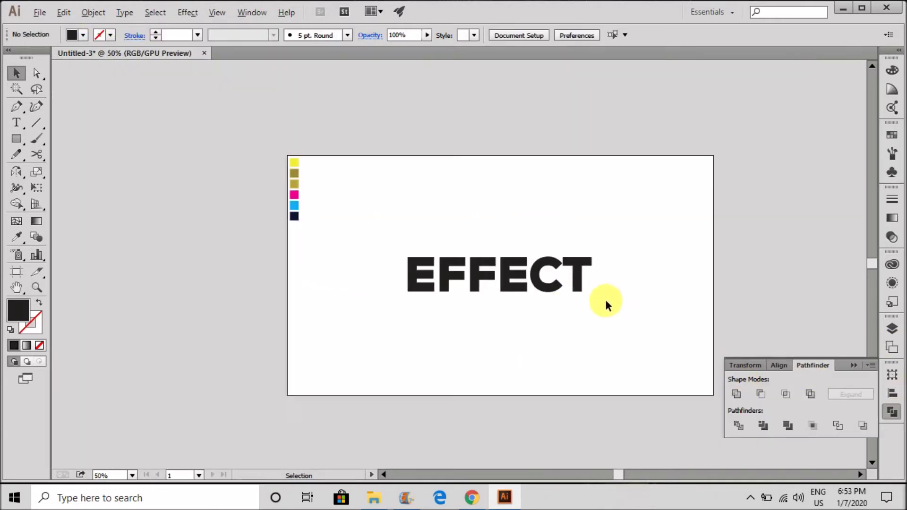
{"action": "left_click", "coordinate": [850, 366]}
{"action": "scroll", "coordinate": [515, 296], "scroll_direction": "down", "scroll_amount": 1}
{"action": "scroll", "coordinate": [514, 295], "scroll_direction": "up", "scroll_amount": 2}
Slant the EFFECT lettering to the right with the Free Transform tool
{"action": "left_click", "coordinate": [512, 278]}
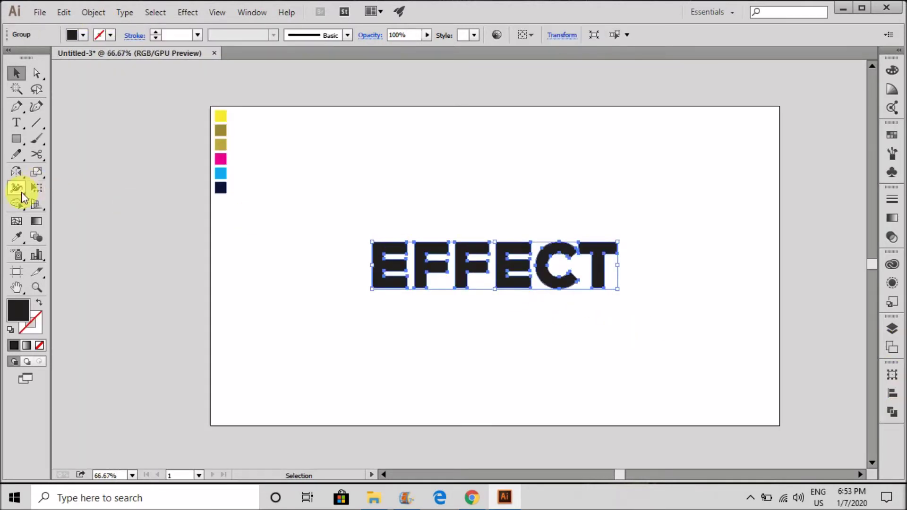
{"action": "left_click", "coordinate": [36, 187]}
{"action": "mouse_move", "coordinate": [510, 249]}
{"action": "left_mouse_down"}
{"action": "mouse_move", "coordinate": [522, 247]}
{"action": "mouse_move", "coordinate": [506, 245]}
{"action": "left_mouse_up"}
{"action": "key", "text": "v"}
{"action": "left_click", "coordinate": [491, 204]}
{"action": "scroll", "coordinate": [451, 250], "scroll_direction": "up", "scroll_amount": 1}
Isolate the lettering group and nudge the T right to open a gap after the C
{"action": "left_click", "coordinate": [512, 276]}
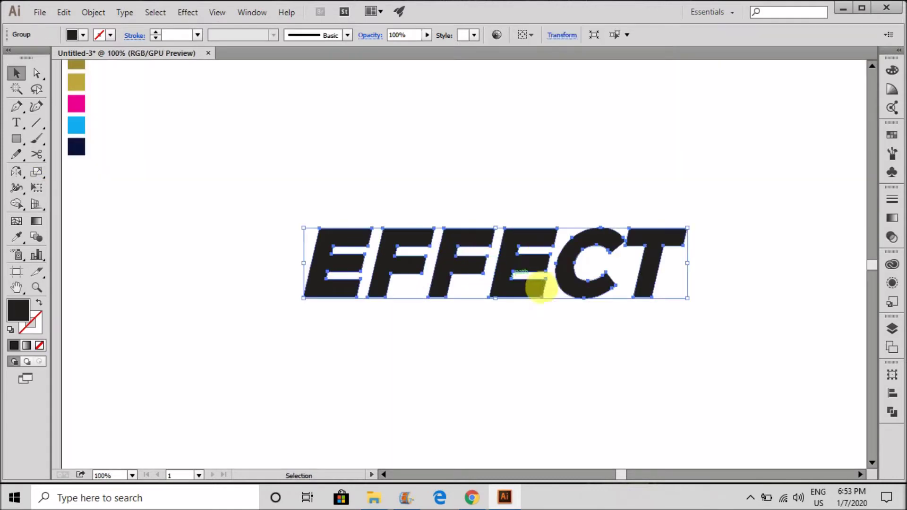
{"action": "left_click", "coordinate": [662, 313]}
{"action": "double_click", "coordinate": [645, 256]}
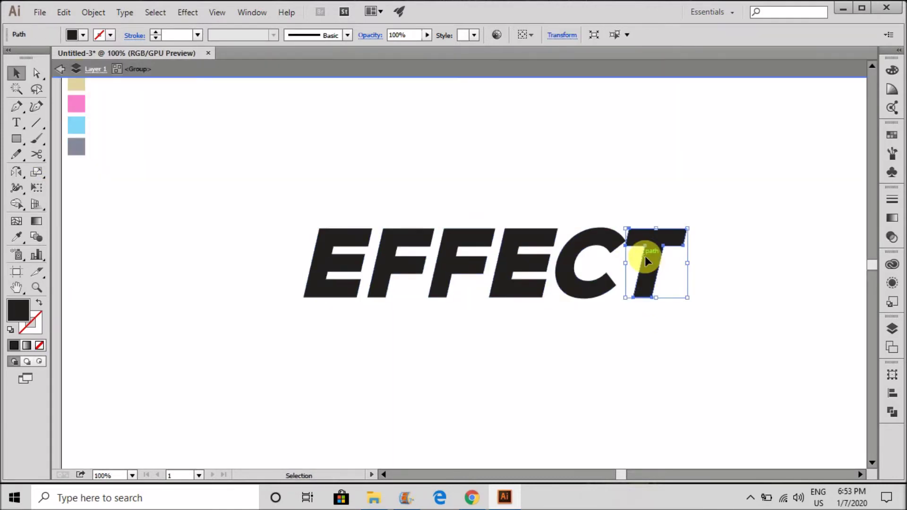
{"action": "key", "text": "Right"}
{"action": "key", "text": "Right"}
{"action": "key", "text": "Right"}
{"action": "key", "text": "Right"}
{"action": "key", "text": "Right"}
{"action": "key", "text": "Right"}
{"action": "key", "text": "Right"}
{"action": "key", "text": "Right"}
{"action": "key", "text": "Left"}
{"action": "key", "text": "Left"}
{"action": "left_click", "coordinate": [526, 194]}
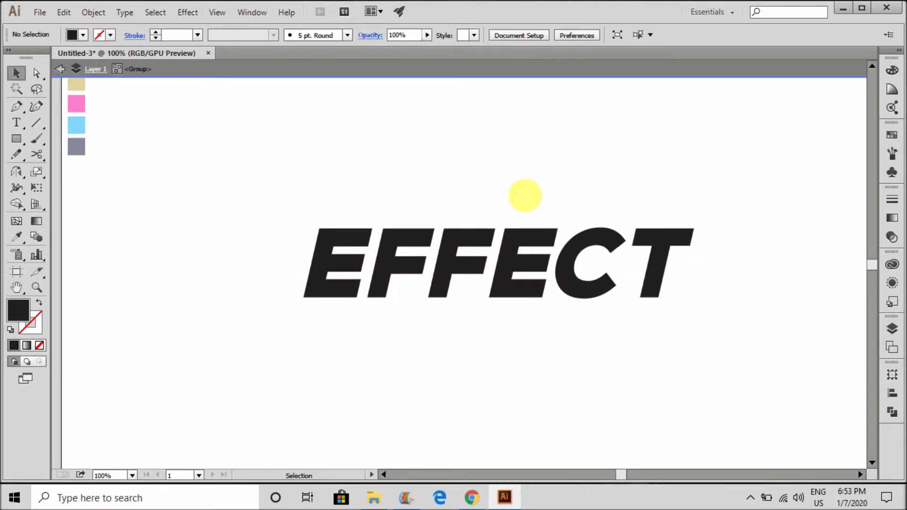
Nudge the T slightly back toward the C and leave the group's isolation mode
{"action": "scroll", "coordinate": [503, 183], "scroll_direction": "down", "scroll_amount": 4}
{"action": "scroll", "coordinate": [470, 184], "scroll_direction": "up", "scroll_amount": 3}
{"action": "scroll", "coordinate": [402, 153], "scroll_direction": "up", "scroll_amount": 2}
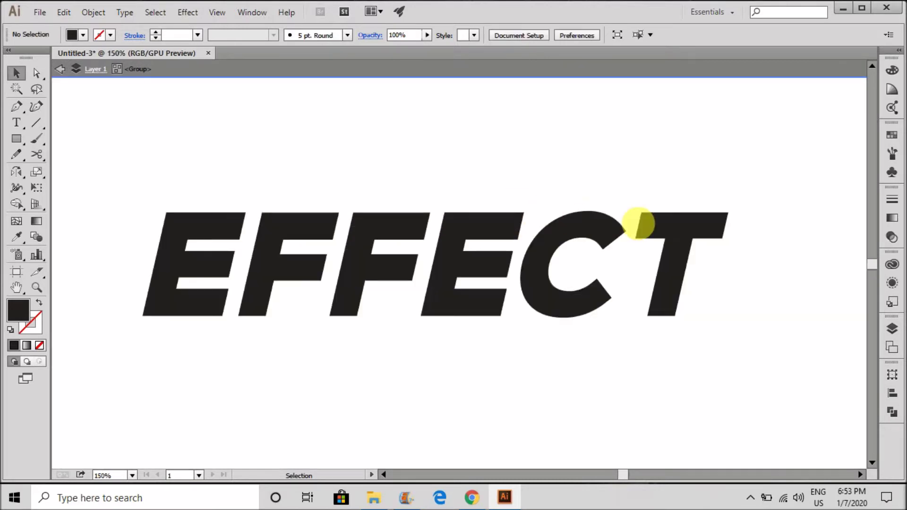
{"action": "left_click", "coordinate": [663, 225]}
{"action": "key", "text": "Left"}
{"action": "key", "text": "Left"}
{"action": "double_click", "coordinate": [592, 147]}
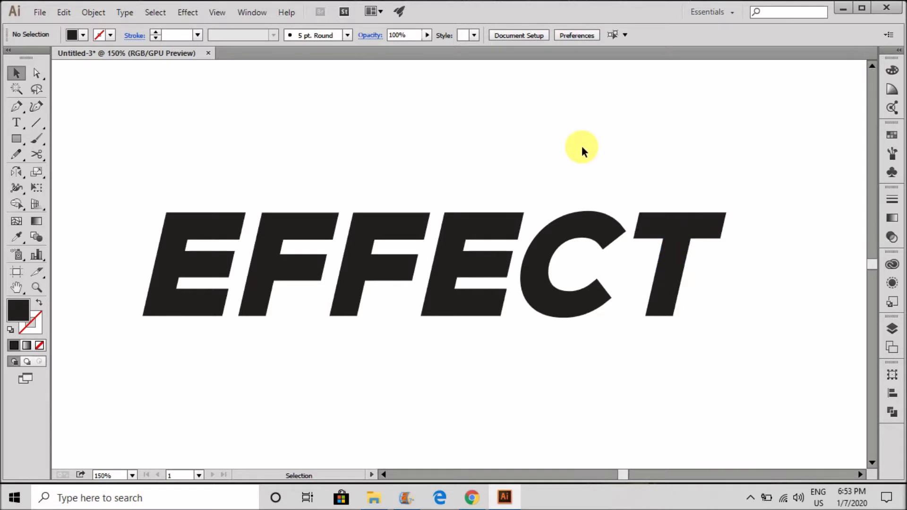
Duplicate the EFFECT lettering with a slight offset down and to the right, and send the copy behind the original
{"action": "scroll", "coordinate": [546, 288], "scroll_direction": "down", "scroll_amount": 4}
{"action": "scroll", "coordinate": [561, 259], "scroll_direction": "up", "scroll_amount": 3}
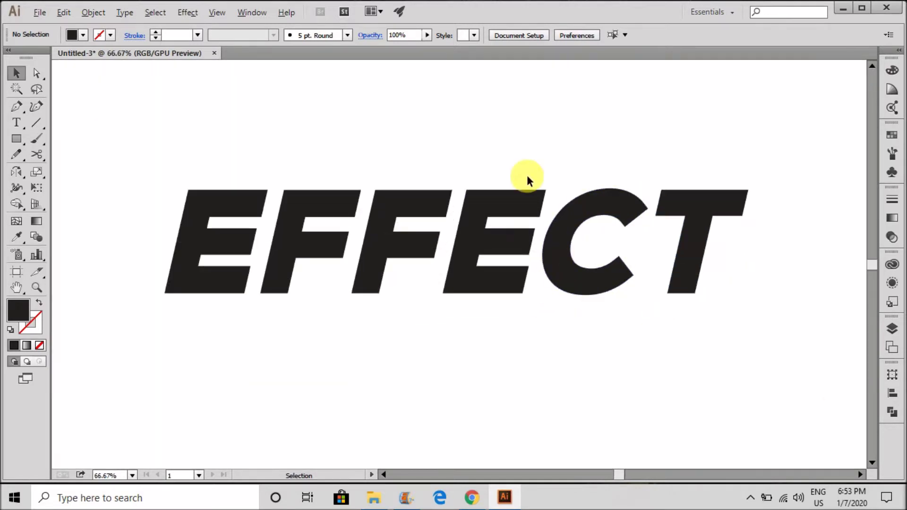
{"action": "scroll", "coordinate": [393, 317], "scroll_direction": "down", "scroll_amount": 2}
{"action": "left_click", "coordinate": [438, 291]}
{"action": "scroll", "coordinate": [387, 314], "scroll_direction": "up", "scroll_amount": 2}
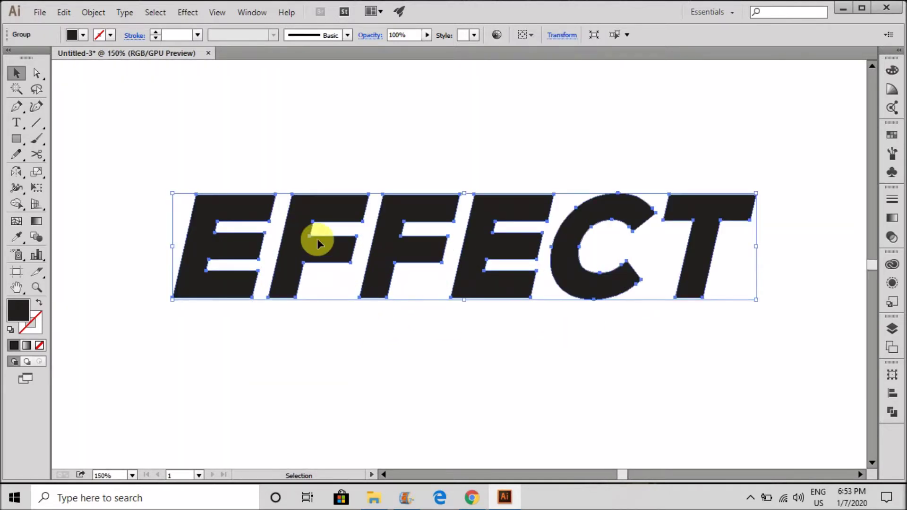
{"action": "left_click_drag", "start_coordinate": [305, 242], "coordinate": [309, 244]}
{"action": "key", "text": "ctrl+["}
Fill the front EFFECT lettering with the yellow swatch using the Eyedropper tool
{"action": "left_click", "coordinate": [266, 197]}
{"action": "scroll", "coordinate": [289, 239], "scroll_direction": "down", "scroll_amount": 4}
{"action": "scroll", "coordinate": [192, 167], "scroll_direction": "up", "scroll_amount": 3}
{"action": "key", "text": "i"}
{"action": "left_click", "coordinate": [203, 208]}
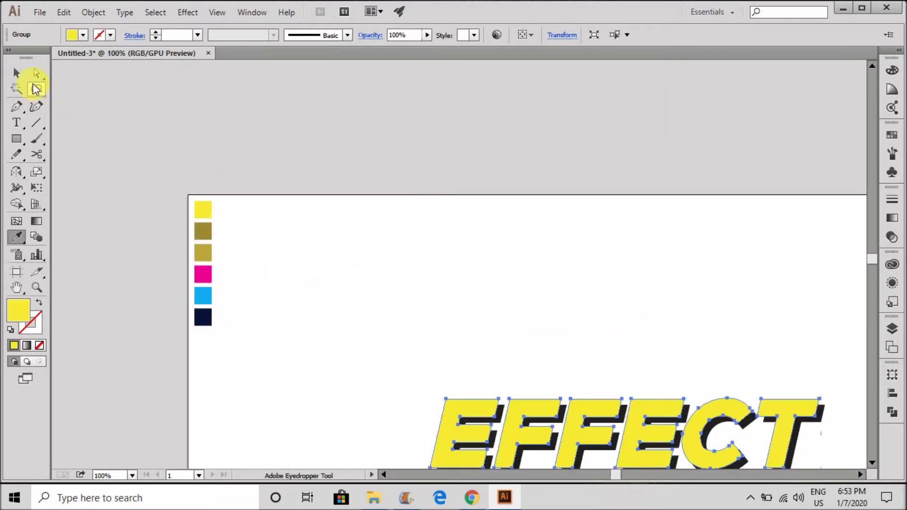
{"action": "left_click", "coordinate": [17, 74]}
{"action": "left_click", "coordinate": [273, 166]}
Fill the rear copy of the lettering with the dark olive swatch using the Eyedropper tool
{"action": "scroll", "coordinate": [276, 170], "scroll_direction": "down", "scroll_amount": 2}
{"action": "scroll", "coordinate": [395, 318], "scroll_direction": "up", "scroll_amount": 3}
{"action": "left_click", "coordinate": [395, 317]}
{"action": "scroll", "coordinate": [406, 341], "scroll_direction": "down", "scroll_amount": 3}
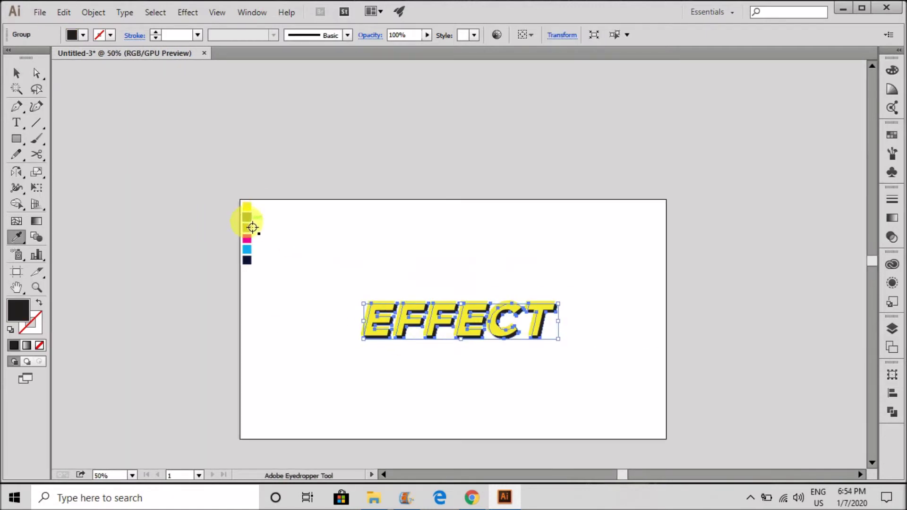
{"action": "left_click", "coordinate": [247, 218]}
{"action": "scroll", "coordinate": [416, 319], "scroll_direction": "up", "scroll_amount": 4}
{"action": "key", "text": "v"}
{"action": "left_click", "coordinate": [337, 223]}
{"action": "scroll", "coordinate": [270, 244], "scroll_direction": "down", "scroll_amount": 4}
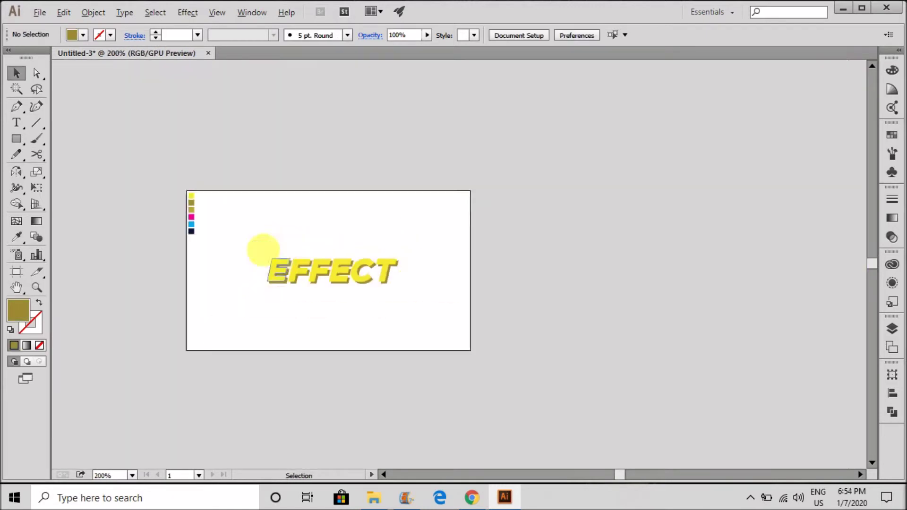
Try the gold swatch on the lettering and restore the yellow front and dark olive rear fills
{"action": "scroll", "coordinate": [259, 251], "scroll_direction": "up", "scroll_amount": 3}
{"action": "scroll", "coordinate": [196, 208], "scroll_direction": "down", "scroll_amount": 3}
{"action": "left_click", "coordinate": [330, 308]}
{"action": "scroll", "coordinate": [169, 200], "scroll_direction": "up", "scroll_amount": 3}
{"action": "key", "text": "i"}
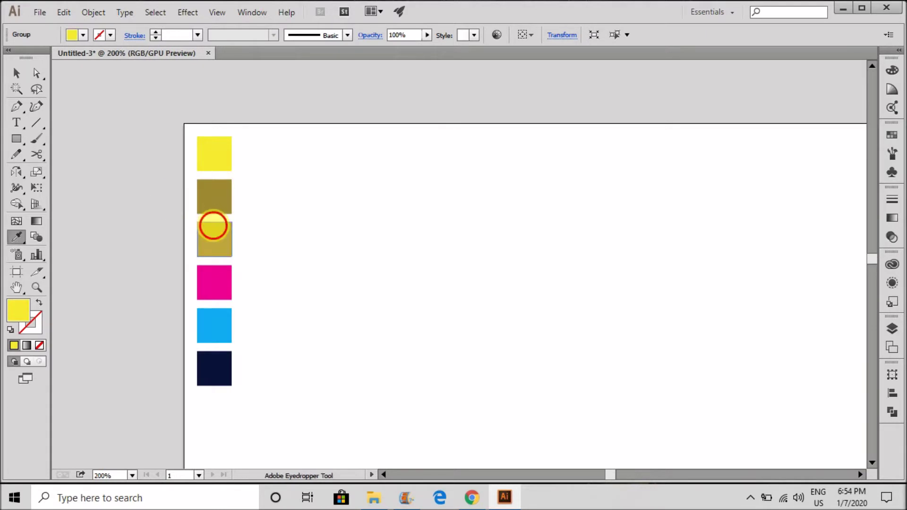
{"action": "left_click", "coordinate": [202, 226]}
{"action": "scroll", "coordinate": [202, 225], "scroll_direction": "down", "scroll_amount": 2}
{"action": "left_click", "coordinate": [213, 202]}
{"action": "key", "text": "v"}
{"action": "left_click", "coordinate": [358, 290]}
{"action": "left_click", "coordinate": [400, 377]}
{"action": "key", "text": "i"}
{"action": "left_click", "coordinate": [216, 218]}
{"action": "key", "text": "v"}
{"action": "left_click", "coordinate": [337, 255]}
Start an olive Pen tool shape bridging the front and rear T at the upper-right corner and the left arm's lower corner
{"action": "scroll", "coordinate": [636, 356], "scroll_direction": "up", "scroll_amount": 3}
{"action": "scroll", "coordinate": [584, 289], "scroll_direction": "up", "scroll_amount": 3}
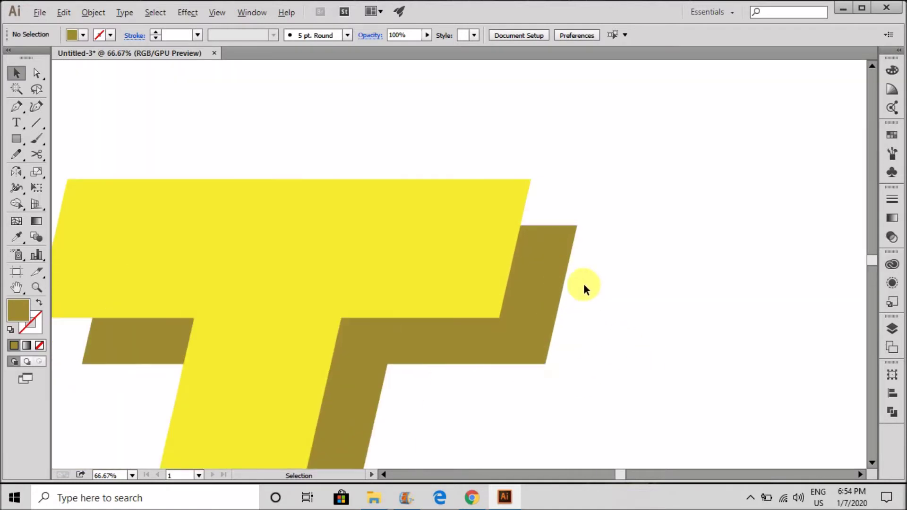
{"action": "key", "text": "p"}
{"action": "left_click", "coordinate": [530, 179]}
{"action": "left_click", "coordinate": [577, 224]}
{"action": "scroll", "coordinate": [171, 313], "scroll_direction": "down", "scroll_amount": 2}
{"action": "scroll", "coordinate": [176, 314], "scroll_direction": "up", "scroll_amount": 3}
{"action": "left_click", "coordinate": [117, 284]}
{"action": "left_click", "coordinate": [187, 355]}
Continue the bridging shape around the T's foot, close it at the upper-right corner and place it behind the yellow letter
{"action": "scroll", "coordinate": [323, 271], "scroll_direction": "down", "scroll_amount": 3}
{"action": "left_click", "coordinate": [349, 282]}
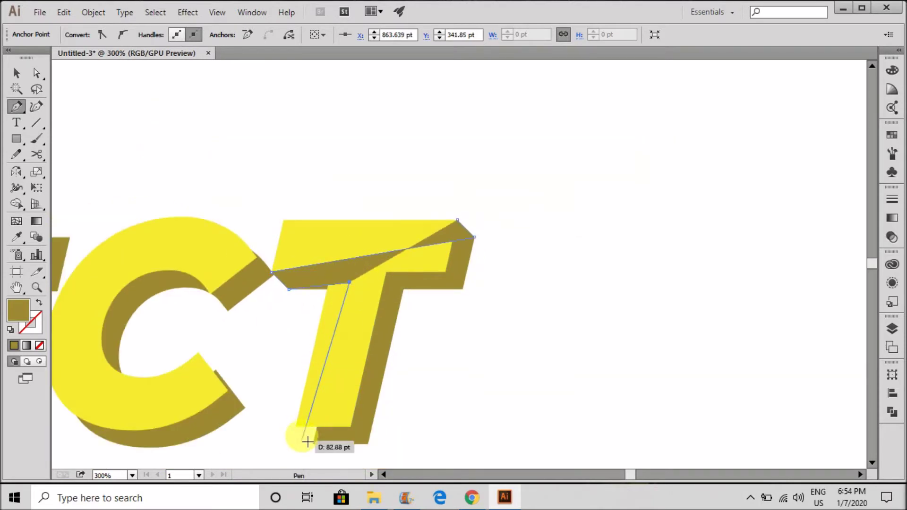
{"action": "left_click", "coordinate": [312, 444]}
{"action": "left_click", "coordinate": [384, 275]}
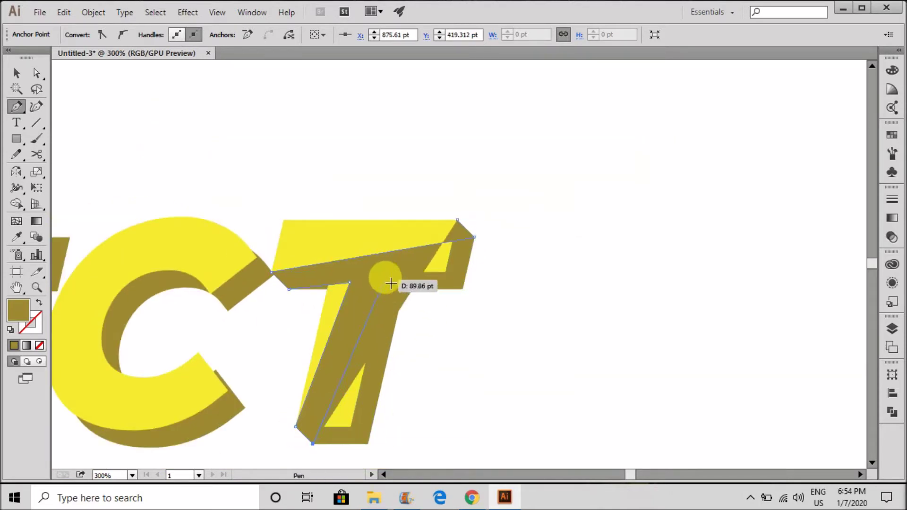
{"action": "left_click", "coordinate": [457, 221]}
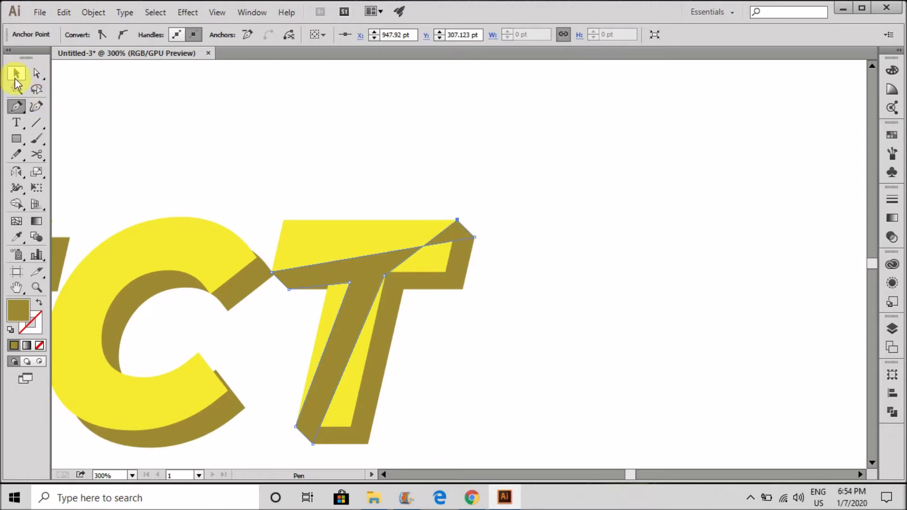
{"action": "left_click", "coordinate": [16, 73]}
{"action": "left_click", "coordinate": [574, 197]}
Draw an olive Pen tool wedge joining the front and rear layers at the first E's lower-left corner
{"action": "scroll", "coordinate": [542, 187], "scroll_direction": "down", "scroll_amount": 2}
{"action": "scroll", "coordinate": [449, 268], "scroll_direction": "down", "scroll_amount": 1}
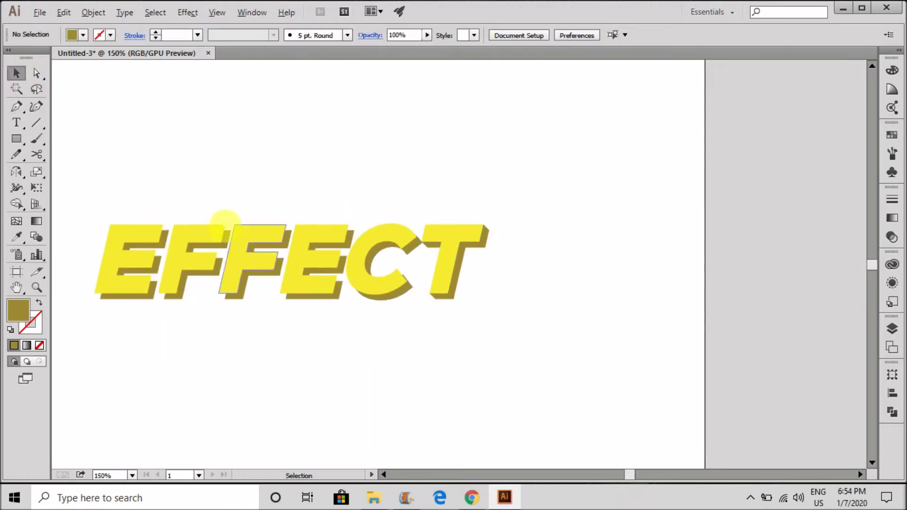
{"action": "scroll", "coordinate": [105, 254], "scroll_direction": "up", "scroll_amount": 2}
{"action": "scroll", "coordinate": [107, 234], "scroll_direction": "down", "scroll_amount": 1}
{"action": "scroll", "coordinate": [55, 237], "scroll_direction": "up", "scroll_amount": 2}
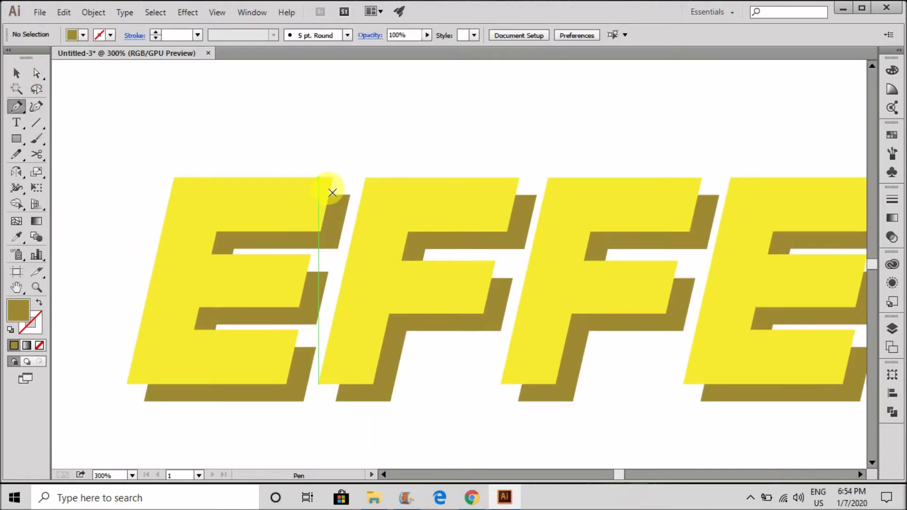
{"action": "left_click_drag", "start_coordinate": [346, 190], "coordinate": [307, 197]}
{"action": "left_click", "coordinate": [333, 177]}
{"action": "scroll", "coordinate": [129, 382], "scroll_direction": "up", "scroll_amount": 2}
{"action": "left_click", "coordinate": [123, 387]}
{"action": "left_click", "coordinate": [156, 421]}
{"action": "left_click", "coordinate": [171, 375]}
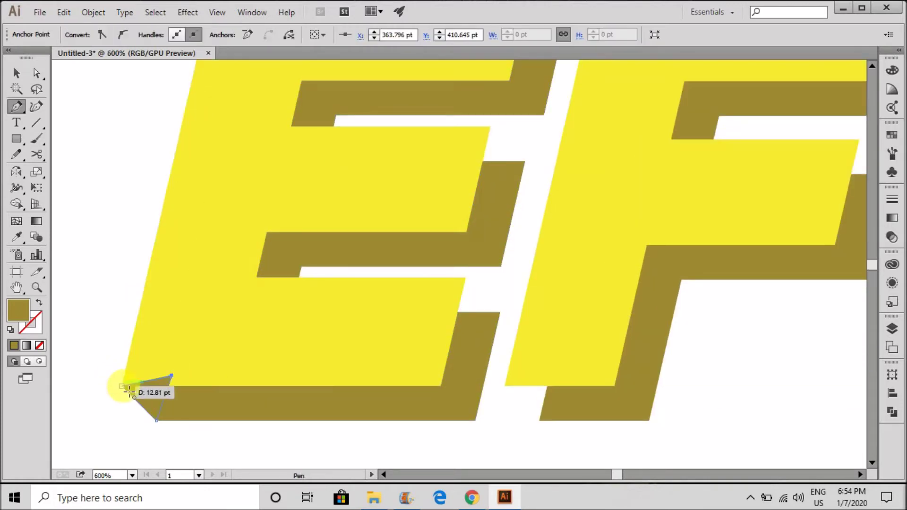
Draw olive Pen tool wedges joining the front and rear layers at the upper-right corners of the first E's bottom and middle arms
{"action": "left_click", "coordinate": [465, 278]}
{"action": "left_click", "coordinate": [500, 311]}
{"action": "left_click", "coordinate": [433, 310]}
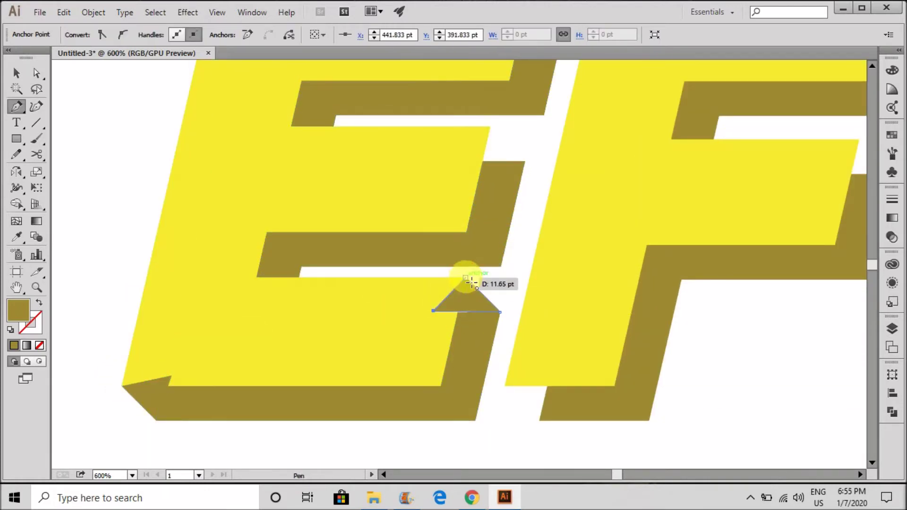
{"action": "left_click", "coordinate": [486, 126]}
{"action": "left_click", "coordinate": [525, 161]}
{"action": "left_click", "coordinate": [473, 175]}
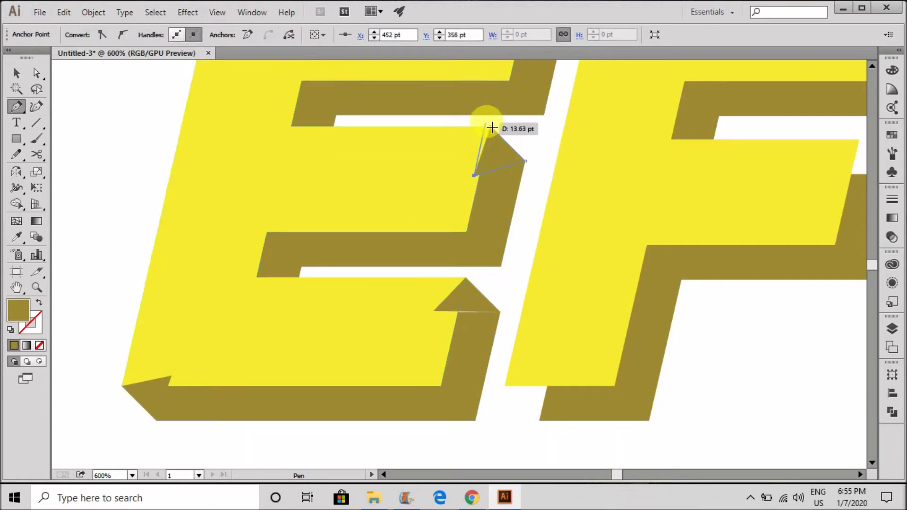
Adjust the inner anchor of the wedge on the first E's bottom arm so it sits slightly lower
{"action": "scroll", "coordinate": [442, 314], "scroll_direction": "up", "scroll_amount": 3}
{"action": "left_click", "coordinate": [498, 304]}
{"action": "key", "text": "a"}
{"action": "left_click_drag", "start_coordinate": [421, 308], "coordinate": [420, 328]}
{"action": "key", "text": "ctrl+z"}
{"action": "left_click", "coordinate": [502, 296]}
{"action": "key", "text": "v"}
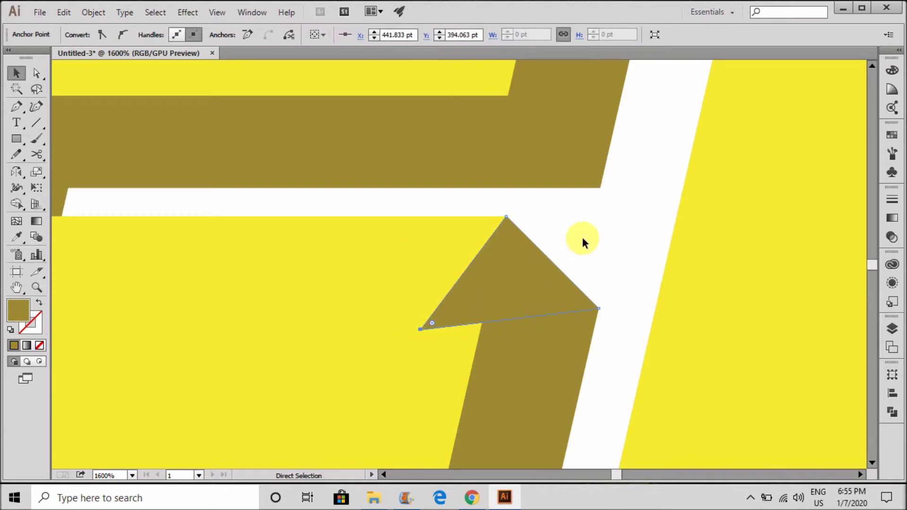
Move the inner anchors of the first E's lower-left and bottom-arm wedges onto the edges of the yellow face
{"action": "left_click", "coordinate": [582, 240]}
{"action": "scroll", "coordinate": [326, 295], "scroll_direction": "down", "scroll_amount": 5}
{"action": "scroll", "coordinate": [355, 162], "scroll_direction": "up", "scroll_amount": 2}
{"action": "left_click", "coordinate": [354, 150]}
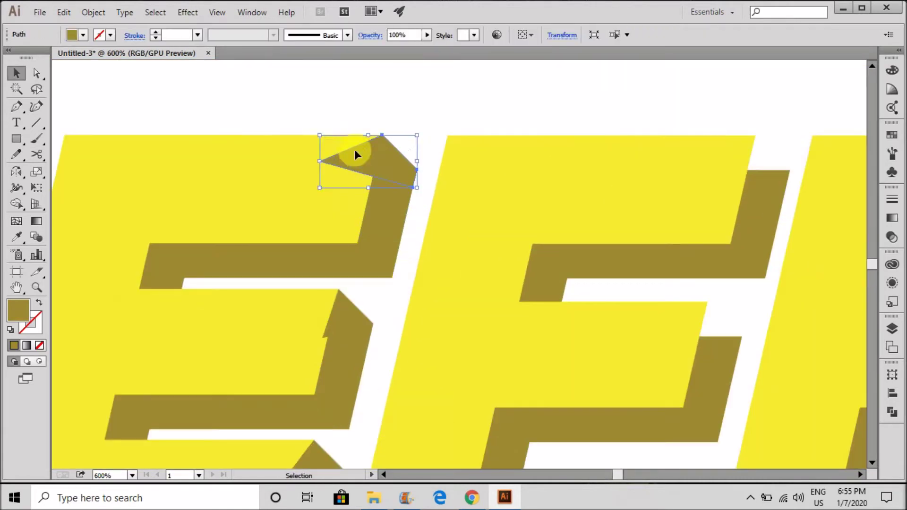
{"action": "scroll", "coordinate": [316, 115], "scroll_direction": "down", "scroll_amount": 2}
{"action": "scroll", "coordinate": [138, 315], "scroll_direction": "up", "scroll_amount": 3}
{"action": "key", "text": "a"}
{"action": "left_click", "coordinate": [210, 313]}
{"action": "left_click_drag", "start_coordinate": [206, 315], "coordinate": [190, 334]}
{"action": "left_click", "coordinate": [749, 186]}
{"action": "left_click_drag", "start_coordinate": [732, 201], "coordinate": [763, 188]}
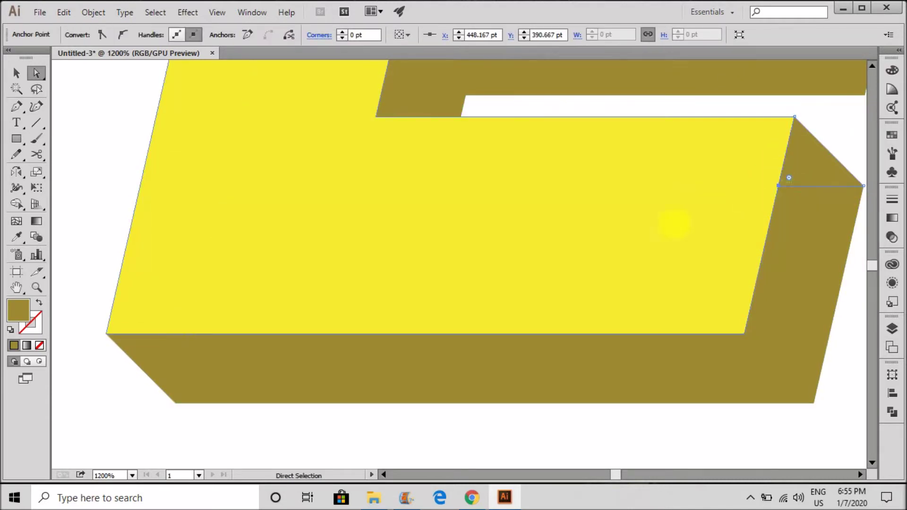
Align the inner anchors of the first E's middle-arm and top-arm wedges with the yellow face's slanted edges
{"action": "scroll", "coordinate": [634, 183], "scroll_direction": "down", "scroll_amount": 3}
{"action": "scroll", "coordinate": [578, 294], "scroll_direction": "up", "scroll_amount": 3}
{"action": "left_click_drag", "start_coordinate": [576, 293], "coordinate": [584, 292]}
{"action": "scroll", "coordinate": [574, 283], "scroll_direction": "down", "scroll_amount": 4}
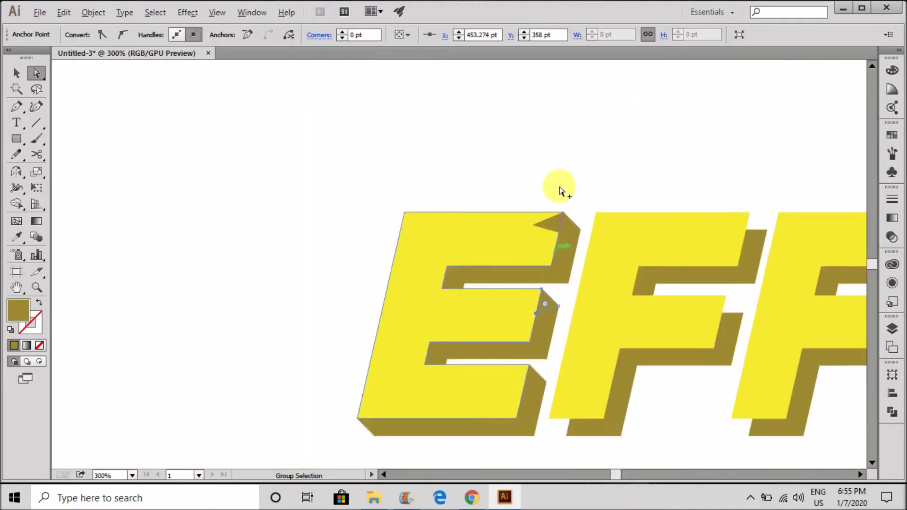
{"action": "scroll", "coordinate": [555, 255], "scroll_direction": "up", "scroll_amount": 3}
{"action": "left_click", "coordinate": [549, 346]}
{"action": "left_click_drag", "start_coordinate": [498, 367], "coordinate": [563, 396]}
{"action": "scroll", "coordinate": [331, 218], "scroll_direction": "down", "scroll_amount": 4}
Copy the first E's top-arm and middle-arm wedges across to the matching arm corners of the first F
{"action": "left_click", "coordinate": [17, 73]}
{"action": "left_click", "coordinate": [116, 135]}
{"action": "scroll", "coordinate": [530, 287], "scroll_direction": "up", "scroll_amount": 2}
{"action": "left_click", "coordinate": [275, 230]}
{"action": "left_click_drag", "start_coordinate": [281, 231], "coordinate": [530, 231]}
{"action": "left_click_drag", "start_coordinate": [249, 347], "coordinate": [483, 346]}
{"action": "scroll", "coordinate": [483, 342], "scroll_direction": "up", "scroll_amount": 3}
Fine-position the copied wedges against the first F's arm corners
{"action": "left_click_drag", "start_coordinate": [472, 315], "coordinate": [465, 334]}
{"action": "scroll", "coordinate": [494, 338], "scroll_direction": "up", "scroll_amount": 4}
{"action": "left_click_drag", "start_coordinate": [566, 329], "coordinate": [554, 328]}
{"action": "scroll", "coordinate": [498, 267], "scroll_direction": "down", "scroll_amount": 2}
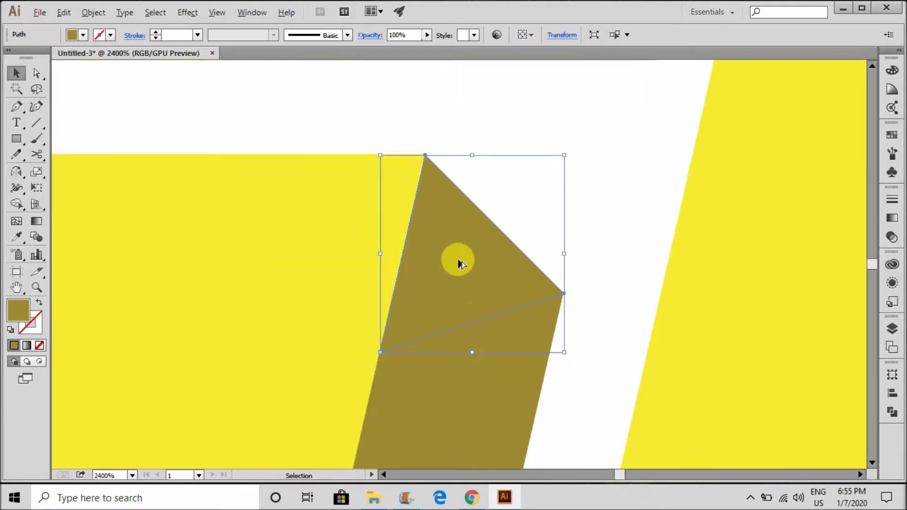
Isolate the first F's top wedge, move its upper anchor exactly onto the yellow corner and leave isolation mode
{"action": "double_click", "coordinate": [425, 158]}
{"action": "key", "text": "a"}
{"action": "left_click_drag", "start_coordinate": [425, 156], "coordinate": [430, 163]}
{"action": "scroll", "coordinate": [375, 182], "scroll_direction": "up", "scroll_amount": 6}
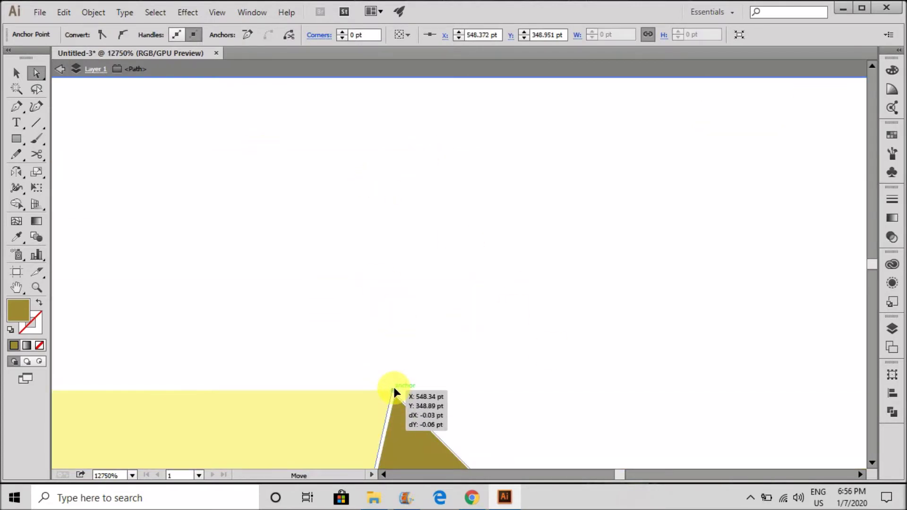
{"action": "left_click_drag", "start_coordinate": [395, 391], "coordinate": [394, 391]}
{"action": "key", "text": "v"}
{"action": "left_click", "coordinate": [396, 316]}
{"action": "scroll", "coordinate": [390, 302], "scroll_direction": "down", "scroll_amount": 5}
{"action": "double_click", "coordinate": [381, 310]}
{"action": "scroll", "coordinate": [374, 300], "scroll_direction": "down", "scroll_amount": 6}
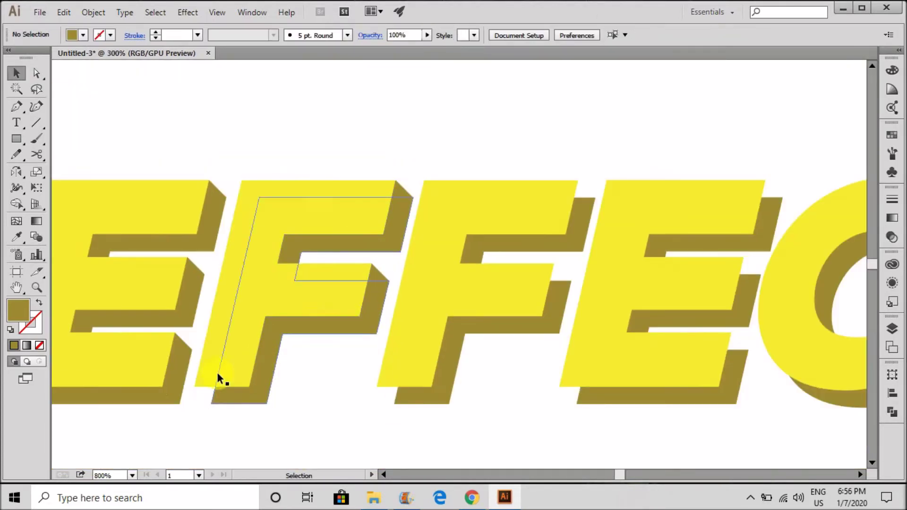
Copy the first E's lower-left wedge to the foot of the first F and align it with the corner
{"action": "scroll", "coordinate": [138, 388], "scroll_direction": "down", "scroll_amount": 1}
{"action": "scroll", "coordinate": [138, 387], "scroll_direction": "up", "scroll_amount": 2}
{"action": "left_click_drag", "start_coordinate": [213, 381], "coordinate": [463, 380]}
{"action": "scroll", "coordinate": [462, 382], "scroll_direction": "up", "scroll_amount": 5}
{"action": "key", "text": "Right"}
{"action": "key", "text": "Left"}
{"action": "scroll", "coordinate": [460, 398], "scroll_direction": "up", "scroll_amount": 5}
{"action": "left_click_drag", "start_coordinate": [309, 229], "coordinate": [314, 232]}
{"action": "left_click", "coordinate": [275, 328]}
{"action": "scroll", "coordinate": [275, 327], "scroll_direction": "down", "scroll_amount": 11}
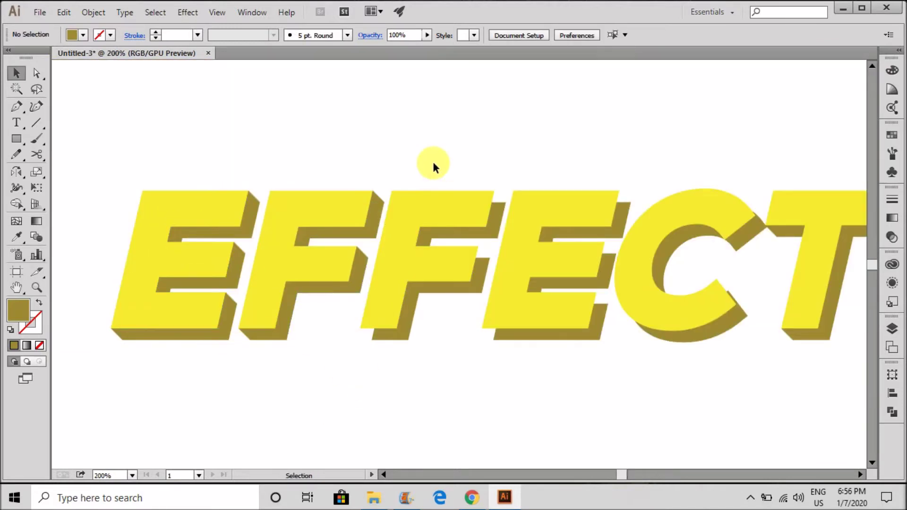
Copy the first F's three olive wedges horizontally onto the matching corners of the second F
{"action": "left_click", "coordinate": [359, 238]}
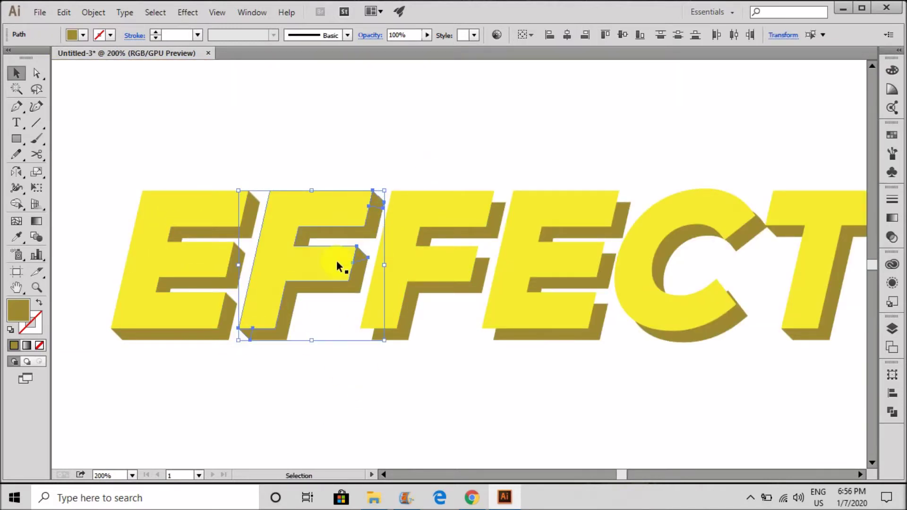
{"action": "left_click_drag", "start_coordinate": [397, 246], "coordinate": [481, 254]}
{"action": "left_click", "coordinate": [441, 351]}
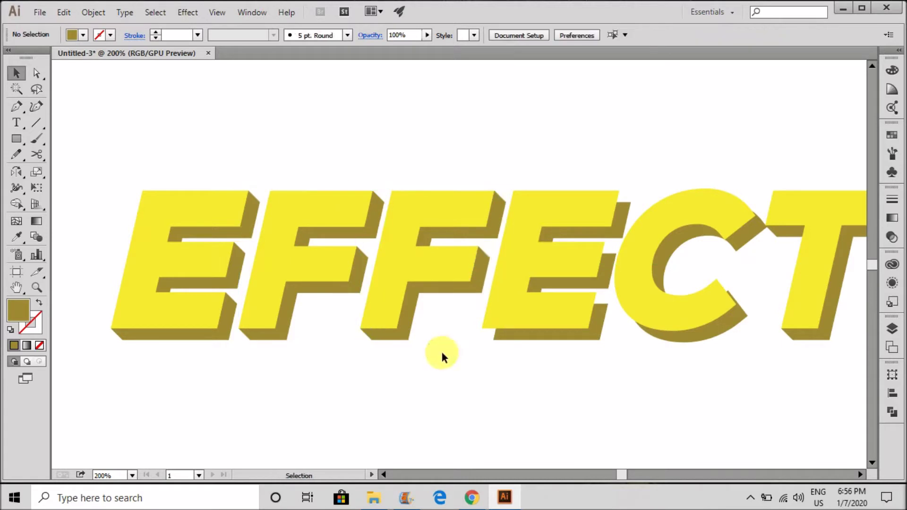
Copy the first E's four olive wedges horizontally about 279 pt onto the matching corners of the second E
{"action": "left_click", "coordinate": [259, 204]}
{"action": "left_click", "coordinate": [235, 247], "text": "shift"}
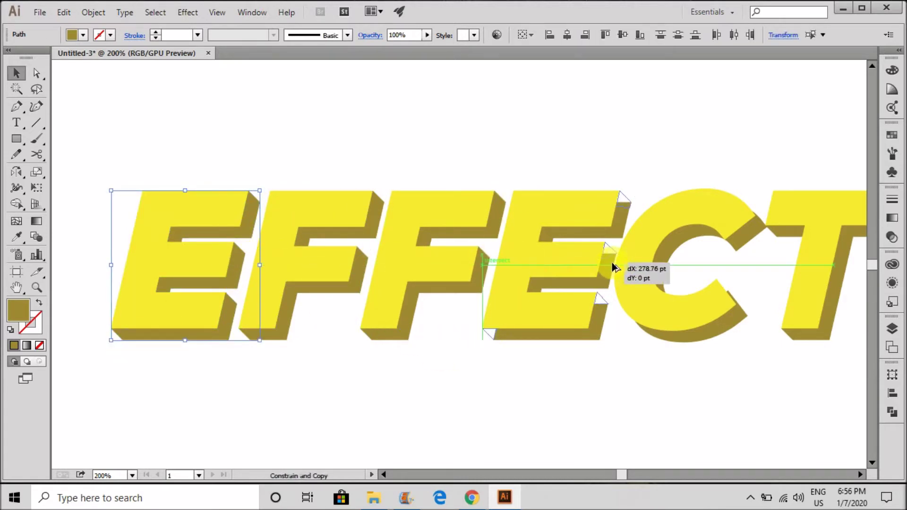
{"action": "left_click_drag", "start_coordinate": [612, 267], "coordinate": [613, 267]}
{"action": "left_click", "coordinate": [587, 373]}
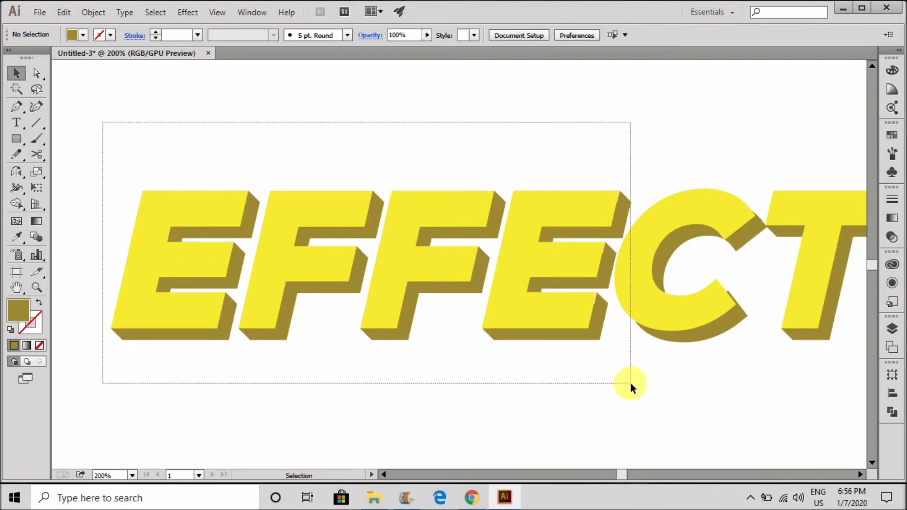
Select all the lettering and start merging the first E's regions with the Shape Builder tool
{"action": "left_click_drag", "start_coordinate": [630, 382], "coordinate": [619, 382]}
{"action": "key", "text": "shift+m"}
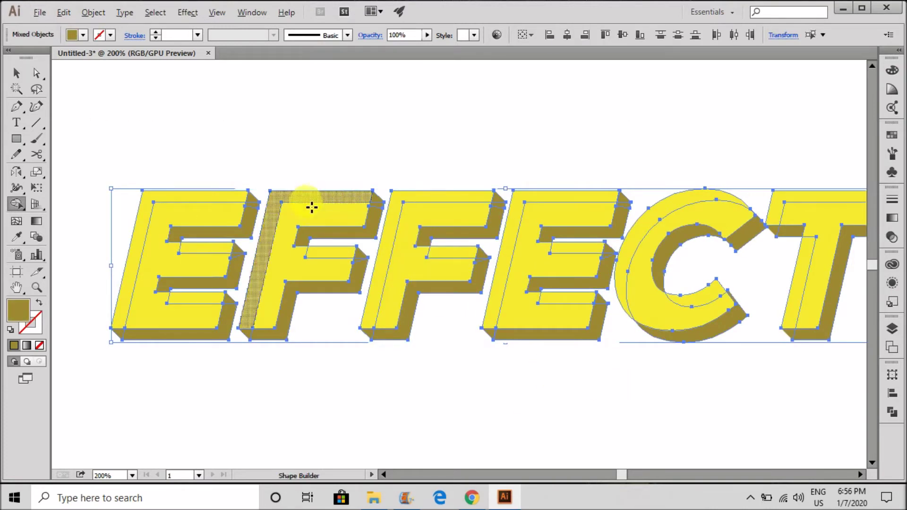
{"action": "scroll", "coordinate": [233, 221], "scroll_direction": "up", "scroll_amount": 4}
{"action": "left_click_drag", "start_coordinate": [241, 130], "coordinate": [245, 181]}
{"action": "scroll", "coordinate": [299, 209], "scroll_direction": "down", "scroll_amount": 1}
{"action": "scroll", "coordinate": [322, 219], "scroll_direction": "down", "scroll_amount": 3}
{"action": "scroll", "coordinate": [241, 314], "scroll_direction": "up", "scroll_amount": 2}
{"action": "left_click_drag", "start_coordinate": [278, 270], "coordinate": [284, 307]}
{"action": "mouse_move", "coordinate": [366, 179]}
{"action": "left_mouse_down"}
{"action": "mouse_move", "coordinate": [370, 200]}
{"action": "mouse_move", "coordinate": [347, 177]}
{"action": "left_mouse_up"}
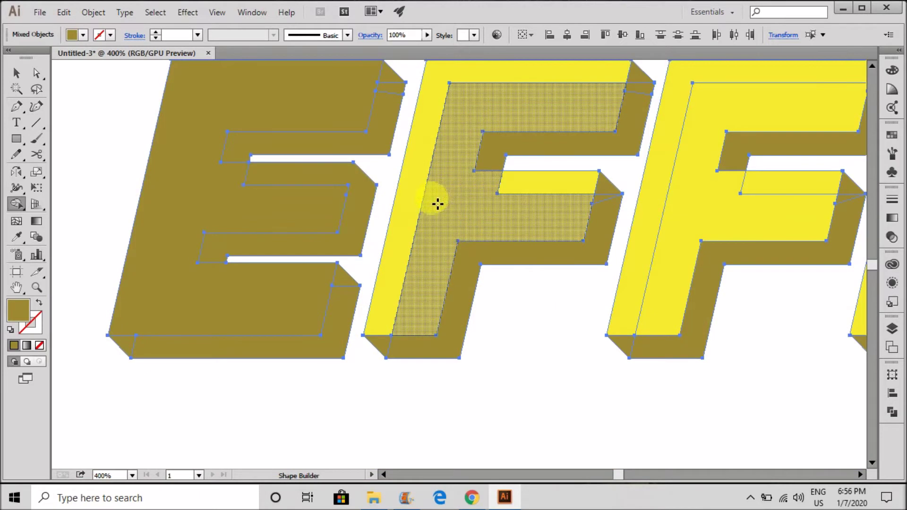
{"action": "key", "text": "ctrl+z"}
{"action": "key", "text": "ctrl+z"}
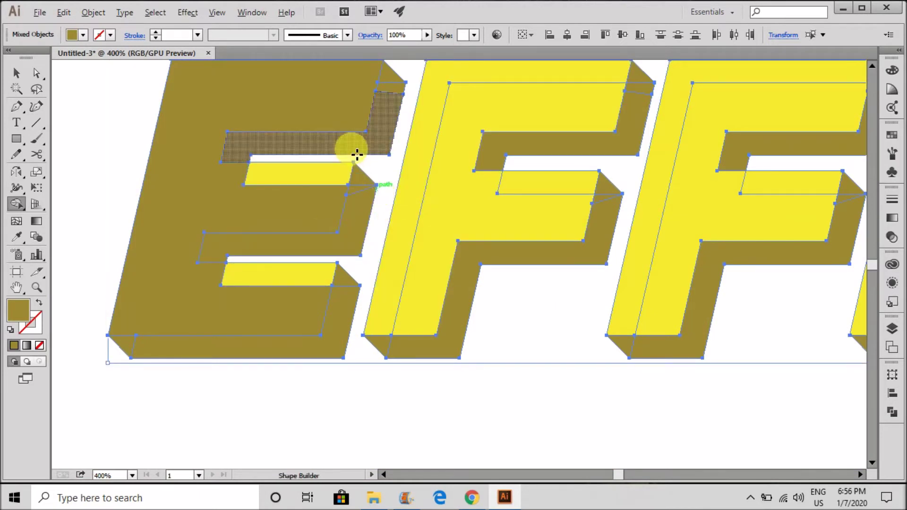
{"action": "key", "text": "ctrl+z"}
Merge the remaining front-face regions of the first E with the Shape Builder tool, keeping the extruded side separate
{"action": "left_click_drag", "start_coordinate": [300, 174], "coordinate": [302, 212]}
{"action": "left_click_drag", "start_coordinate": [155, 201], "coordinate": [203, 203]}
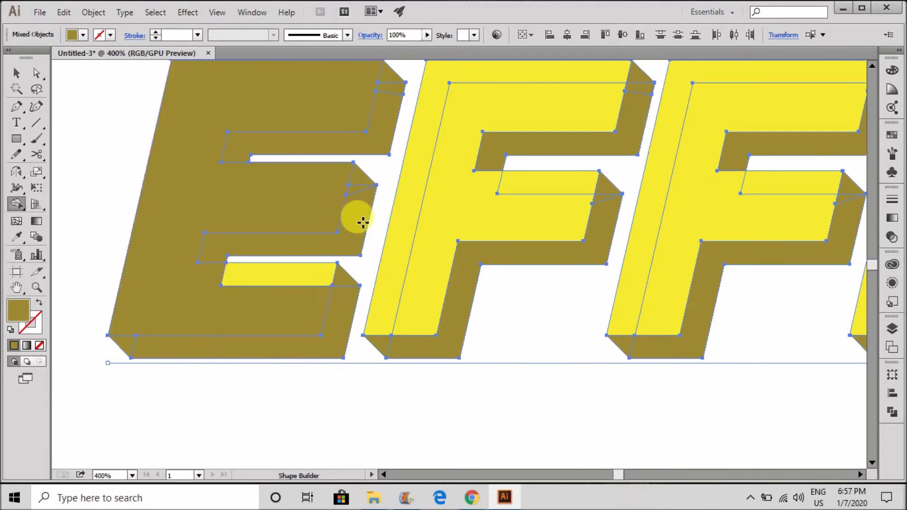
{"action": "scroll", "coordinate": [248, 324], "scroll_direction": "down", "scroll_amount": 2}
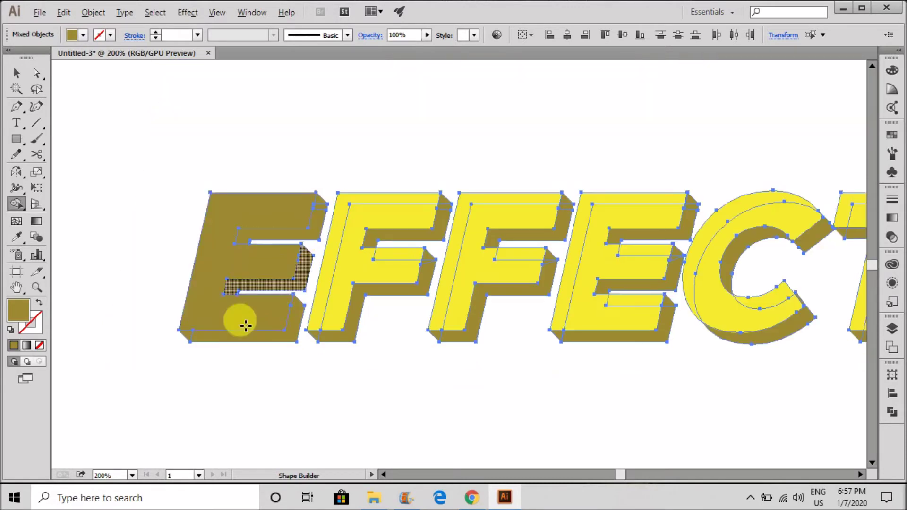
{"action": "scroll", "coordinate": [178, 335], "scroll_direction": "up", "scroll_amount": 2}
{"action": "scroll", "coordinate": [232, 327], "scroll_direction": "down", "scroll_amount": 2}
{"action": "scroll", "coordinate": [332, 208], "scroll_direction": "up", "scroll_amount": 3}
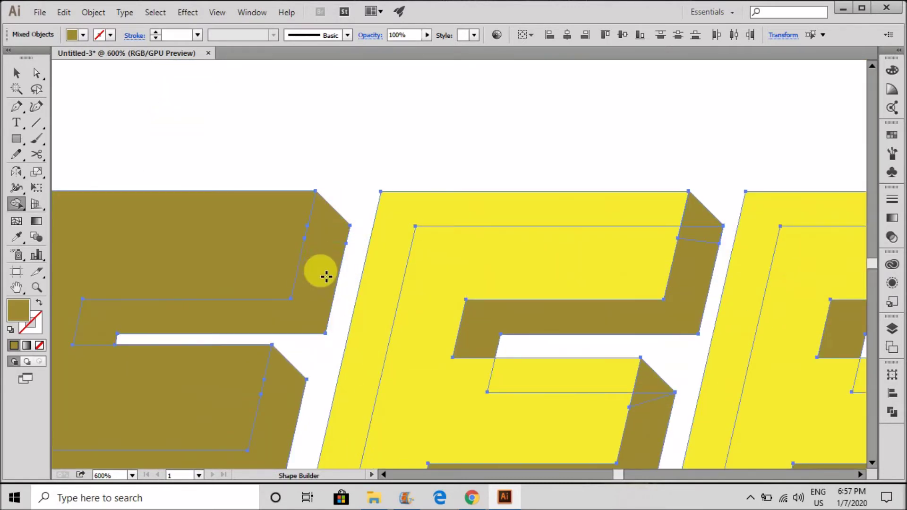
Merge the first F's face regions and its side regions into separate shapes with the Shape Builder tool
{"action": "scroll", "coordinate": [326, 277], "scroll_direction": "down", "scroll_amount": 2}
{"action": "left_click", "coordinate": [455, 237]}
{"action": "scroll", "coordinate": [435, 283], "scroll_direction": "down", "scroll_amount": 2}
{"action": "scroll", "coordinate": [478, 268], "scroll_direction": "up", "scroll_amount": 3}
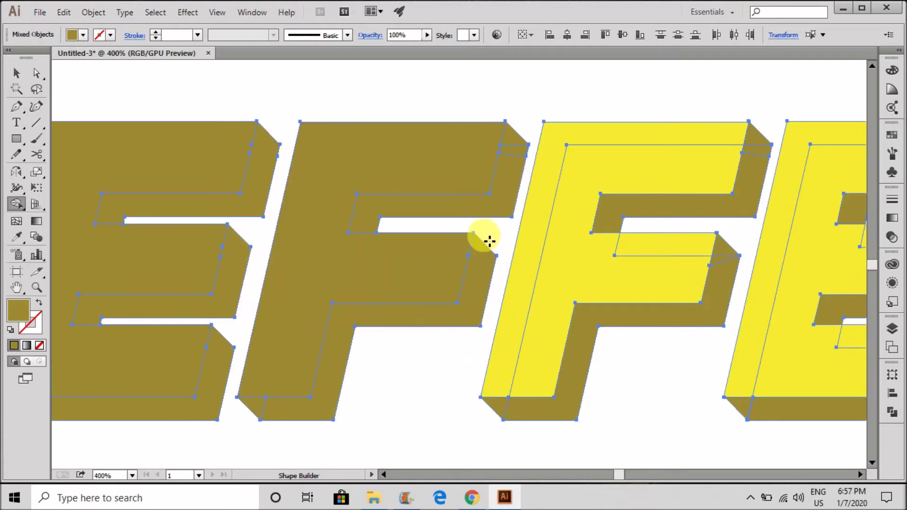
{"action": "scroll", "coordinate": [371, 373], "scroll_direction": "down", "scroll_amount": 2}
{"action": "scroll", "coordinate": [567, 303], "scroll_direction": "up", "scroll_amount": 3}
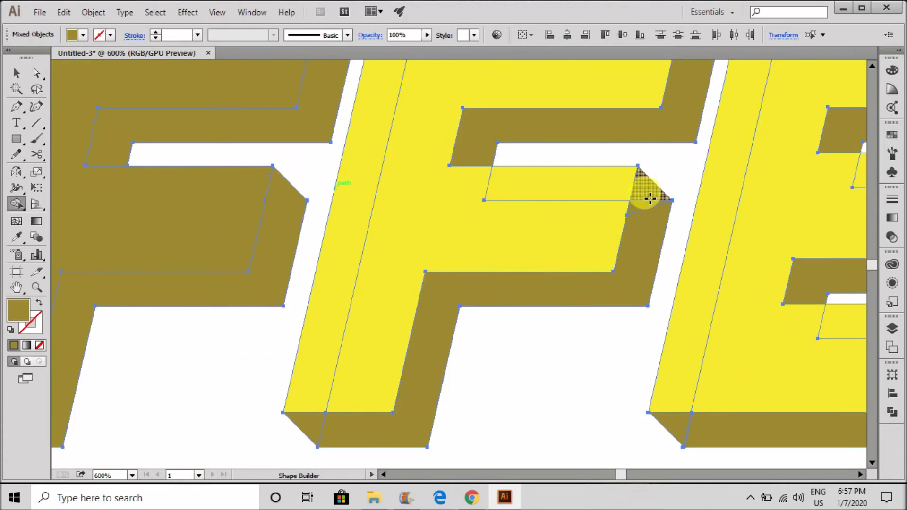
Merge the face and side regions of the second F and the second E with the Shape Builder tool
{"action": "scroll", "coordinate": [511, 283], "scroll_direction": "down", "scroll_amount": 1}
{"action": "left_click", "coordinate": [510, 222]}
{"action": "left_click_drag", "start_coordinate": [534, 108], "coordinate": [519, 138]}
{"action": "left_click_drag", "start_coordinate": [666, 108], "coordinate": [661, 158]}
{"action": "left_click_drag", "start_coordinate": [746, 210], "coordinate": [742, 243]}
{"action": "left_click_drag", "start_coordinate": [742, 318], "coordinate": [744, 345]}
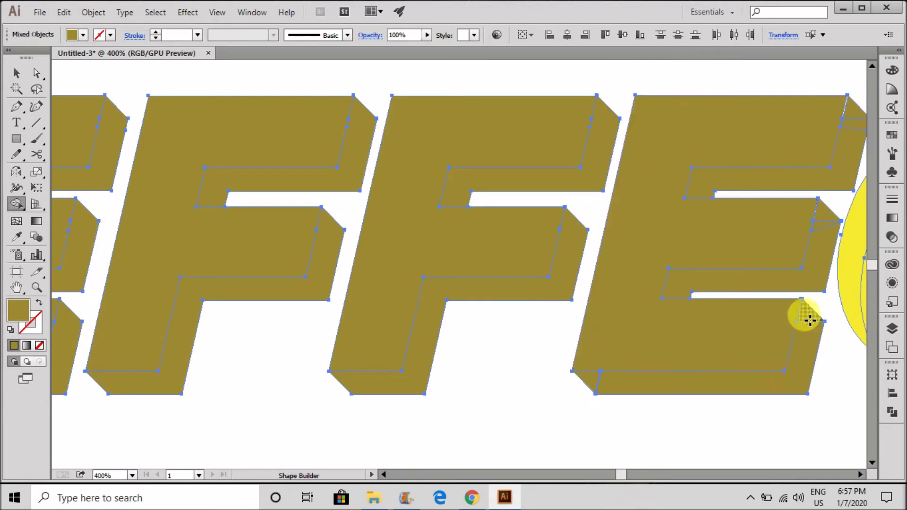
{"action": "scroll", "coordinate": [677, 170], "scroll_direction": "down", "scroll_amount": 1}
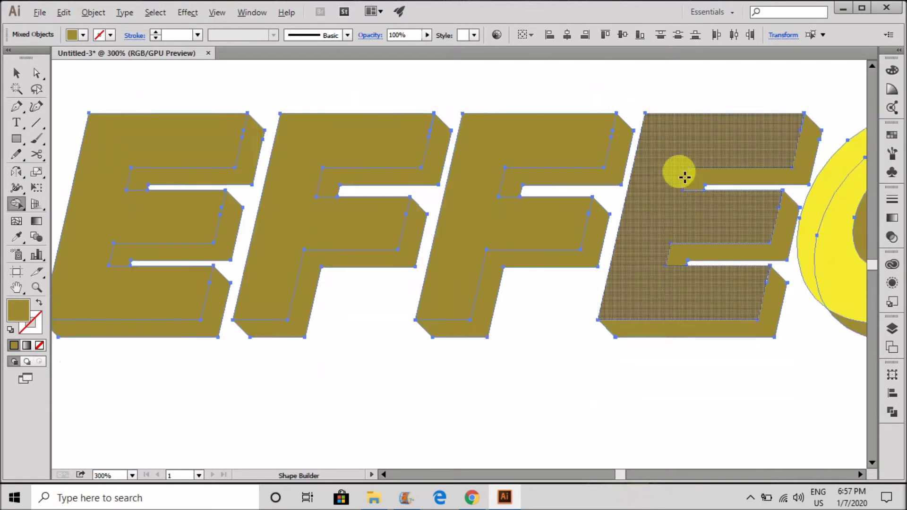
Examine the second E's corner wedges up close for gaps against the front face
{"action": "scroll", "coordinate": [805, 131], "scroll_direction": "up", "scroll_amount": 8}
{"action": "scroll", "coordinate": [473, 202], "scroll_direction": "down", "scroll_amount": 8}
{"action": "scroll", "coordinate": [475, 293], "scroll_direction": "up", "scroll_amount": 4}
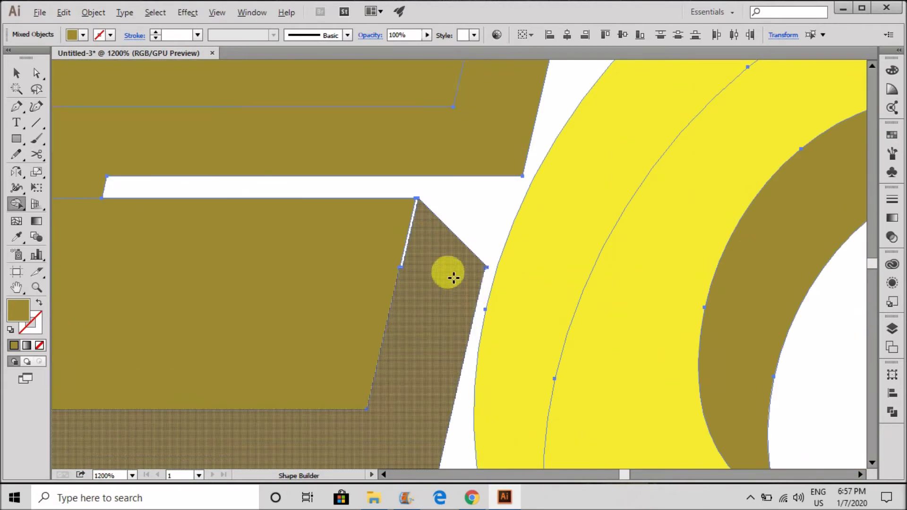
{"action": "scroll", "coordinate": [452, 278], "scroll_direction": "down", "scroll_amount": 4}
{"action": "scroll", "coordinate": [219, 356], "scroll_direction": "up", "scroll_amount": 6}
{"action": "scroll", "coordinate": [221, 352], "scroll_direction": "down", "scroll_amount": 6}
{"action": "scroll", "coordinate": [228, 121], "scroll_direction": "up", "scroll_amount": 2}
{"action": "scroll", "coordinate": [439, 141], "scroll_direction": "down", "scroll_amount": 2}
Deselect the lettering and nudge the second E's top-arm wedge left against the front face
{"action": "key", "text": "v"}
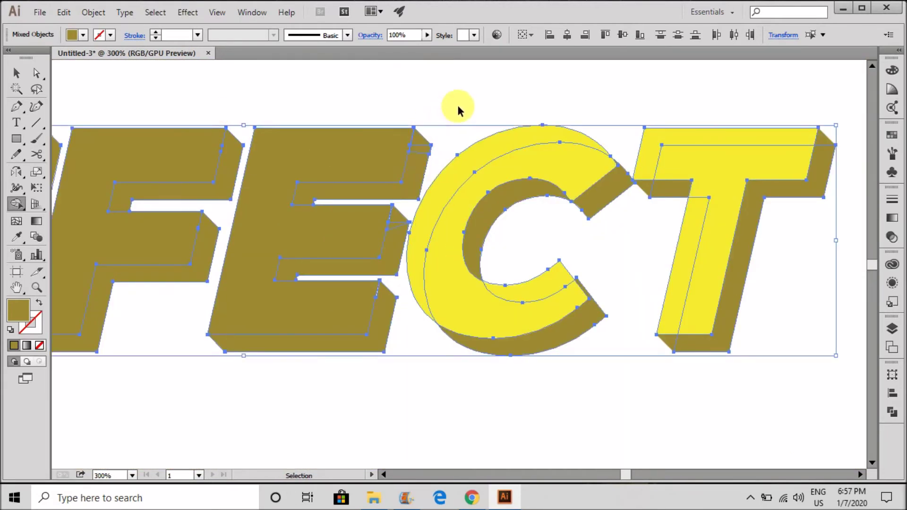
{"action": "key", "text": "v"}
{"action": "left_click", "coordinate": [436, 115]}
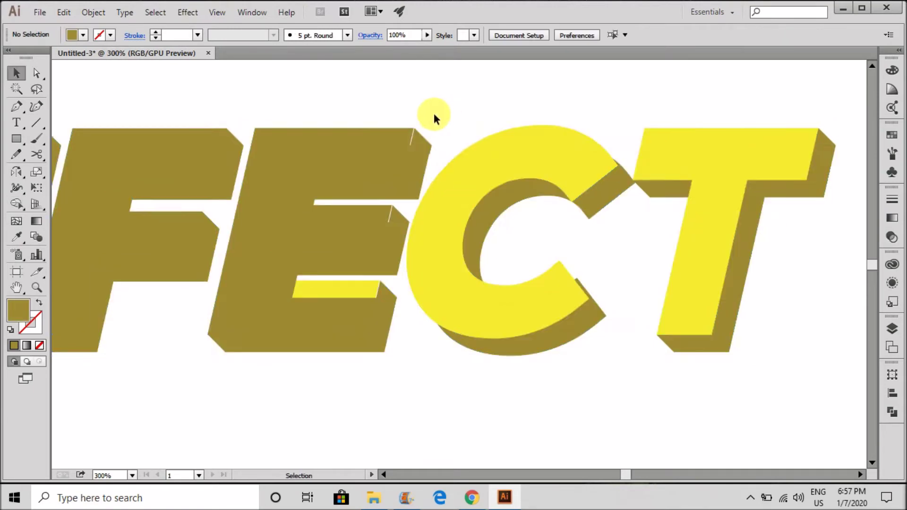
{"action": "scroll", "coordinate": [414, 128], "scroll_direction": "up", "scroll_amount": 7}
{"action": "left_click", "coordinate": [415, 129]}
{"action": "key", "text": "Left"}
{"action": "left_click", "coordinate": [474, 106]}
Shift the second E's middle-arm and bottom-arm wedges slightly left to close their gaps with the face
{"action": "scroll", "coordinate": [441, 104], "scroll_direction": "down", "scroll_amount": 4}
{"action": "scroll", "coordinate": [368, 320], "scroll_direction": "up", "scroll_amount": 3}
{"action": "left_click_drag", "start_coordinate": [388, 339], "coordinate": [381, 340]}
{"action": "left_click", "coordinate": [372, 250]}
{"action": "scroll", "coordinate": [365, 189], "scroll_direction": "down", "scroll_amount": 4}
{"action": "scroll", "coordinate": [347, 381], "scroll_direction": "up", "scroll_amount": 4}
{"action": "left_click_drag", "start_coordinate": [345, 378], "coordinate": [338, 378]}
{"action": "left_click", "coordinate": [330, 232]}
Shift the second E's lower-left wedge slightly left so it meets the letter's corner
{"action": "scroll", "coordinate": [325, 170], "scroll_direction": "down", "scroll_amount": 5}
{"action": "scroll", "coordinate": [101, 261], "scroll_direction": "up", "scroll_amount": 4}
{"action": "left_click_drag", "start_coordinate": [101, 262], "coordinate": [96, 260]}
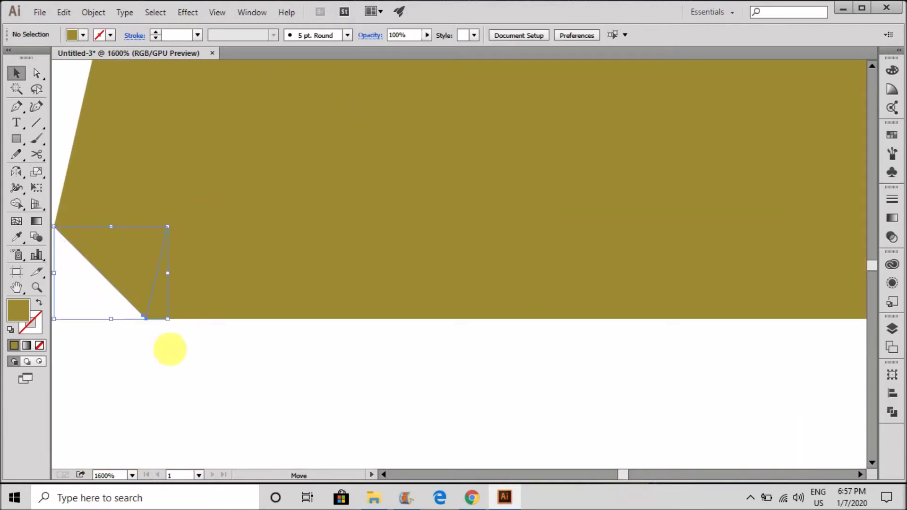
{"action": "left_click", "coordinate": [159, 336]}
{"action": "scroll", "coordinate": [166, 331], "scroll_direction": "down", "scroll_amount": 6}
Select the second E, C and T and merge the E's remaining face regions with the Shape Builder tool
{"action": "left_click_drag", "start_coordinate": [210, 102], "coordinate": [585, 392]}
{"action": "key", "text": "shift+m"}
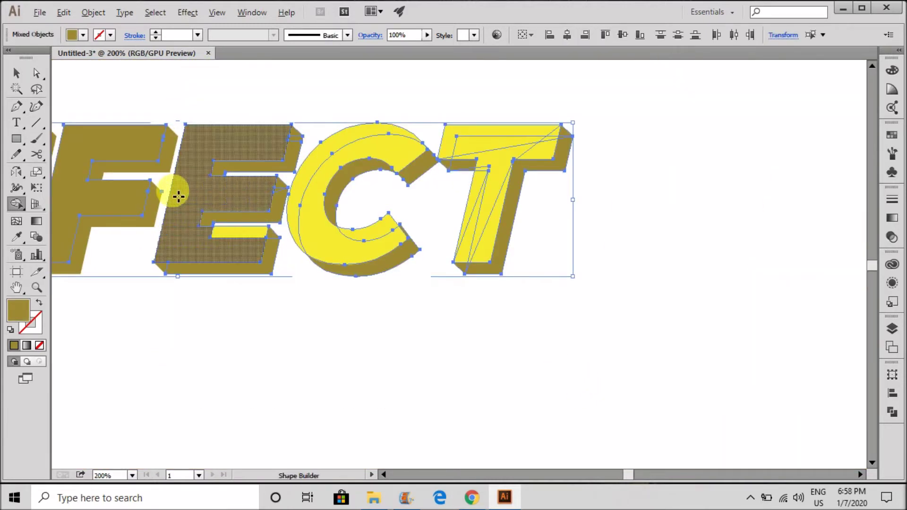
{"action": "scroll", "coordinate": [174, 191], "scroll_direction": "up", "scroll_amount": 3}
{"action": "mouse_move", "coordinate": [128, 422]}
{"action": "left_mouse_down"}
{"action": "mouse_move", "coordinate": [405, 420]}
{"action": "mouse_move", "coordinate": [472, 321]}
{"action": "left_mouse_up"}
{"action": "left_click_drag", "start_coordinate": [492, 168], "coordinate": [495, 203]}
Merge the front-face regions of the C and the T with the Shape Builder tool
{"action": "scroll", "coordinate": [444, 188], "scroll_direction": "down", "scroll_amount": 2}
{"action": "mouse_move", "coordinate": [671, 186]}
{"action": "left_mouse_down"}
{"action": "mouse_move", "coordinate": [547, 253]}
{"action": "mouse_move", "coordinate": [666, 213]}
{"action": "left_mouse_up"}
{"action": "mouse_move", "coordinate": [756, 116]}
{"action": "left_mouse_down"}
{"action": "mouse_move", "coordinate": [775, 118]}
{"action": "mouse_move", "coordinate": [772, 217]}
{"action": "mouse_move", "coordinate": [797, 197]}
{"action": "left_mouse_up"}
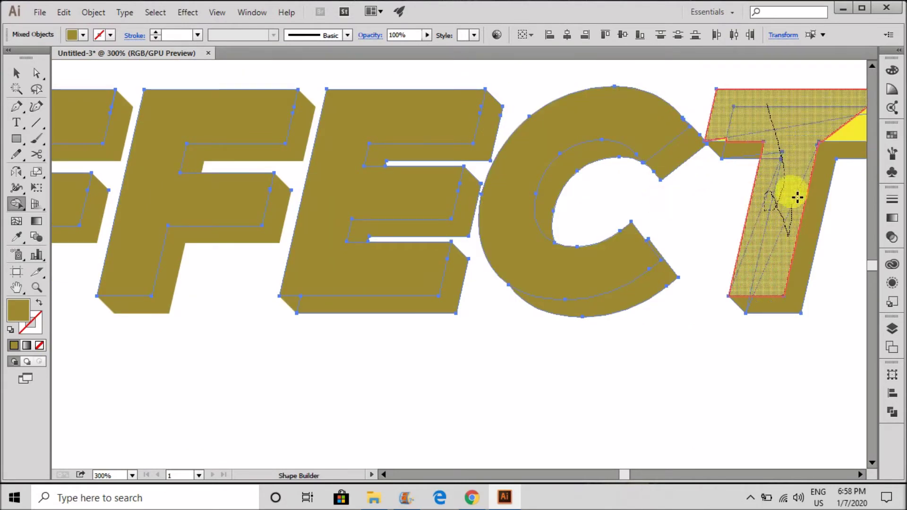
{"action": "mouse_move", "coordinate": [868, 125]}
{"action": "left_mouse_down"}
{"action": "mouse_move", "coordinate": [772, 113]}
{"action": "mouse_move", "coordinate": [852, 95]}
{"action": "mouse_move", "coordinate": [763, 172]}
{"action": "mouse_move", "coordinate": [748, 256]}
{"action": "mouse_move", "coordinate": [739, 183]}
{"action": "mouse_move", "coordinate": [752, 100]}
{"action": "left_mouse_up"}
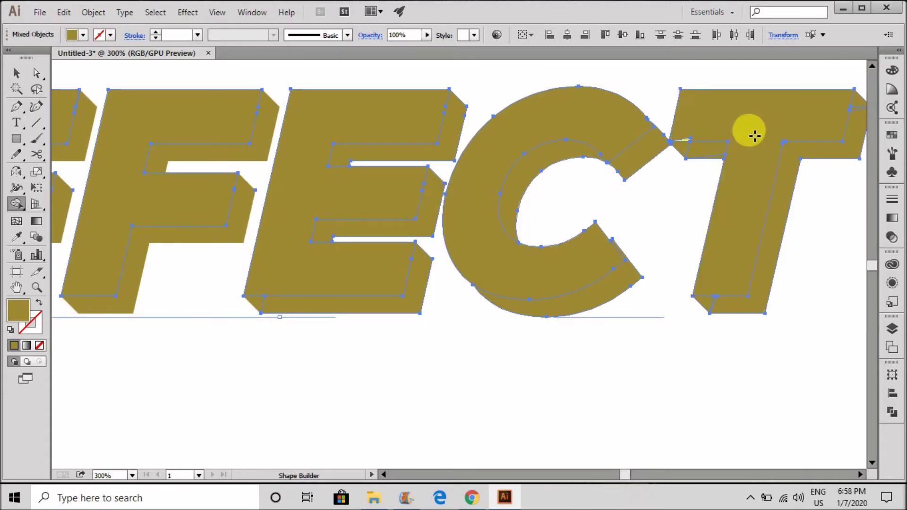
Merge the leftover slivers at the T's left arm and its remaining side regions with the Shape Builder tool
{"action": "scroll", "coordinate": [754, 135], "scroll_direction": "down", "scroll_amount": 1}
{"action": "scroll", "coordinate": [748, 128], "scroll_direction": "up", "scroll_amount": 4}
{"action": "scroll", "coordinate": [585, 166], "scroll_direction": "up", "scroll_amount": 4}
{"action": "left_click_drag", "start_coordinate": [609, 204], "coordinate": [625, 182]}
{"action": "left_click_drag", "start_coordinate": [640, 291], "coordinate": [832, 401]}
{"action": "scroll", "coordinate": [649, 243], "scroll_direction": "down", "scroll_amount": 5}
{"action": "left_click_drag", "start_coordinate": [761, 150], "coordinate": [749, 208]}
{"action": "scroll", "coordinate": [610, 169], "scroll_direction": "down", "scroll_amount": 2}
{"action": "mouse_move", "coordinate": [591, 314]}
{"action": "left_mouse_down"}
{"action": "mouse_move", "coordinate": [561, 373]}
{"action": "mouse_move", "coordinate": [534, 369]}
{"action": "left_mouse_up"}
Select the front-face group of the lettering and fill it with the sampled yellow using the Eyedropper, then deselect
{"action": "key", "text": "v"}
{"action": "left_click", "coordinate": [466, 374]}
{"action": "scroll", "coordinate": [558, 243], "scroll_direction": "down", "scroll_amount": 3}
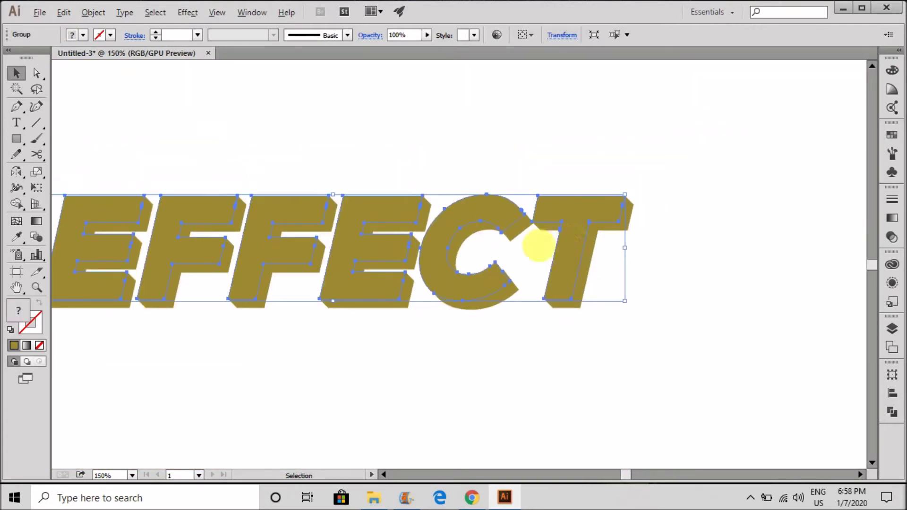
{"action": "key", "text": "i"}
{"action": "scroll", "coordinate": [392, 263], "scroll_direction": "down", "scroll_amount": 2}
{"action": "left_click", "coordinate": [188, 146]}
{"action": "key", "text": "v"}
{"action": "left_click", "coordinate": [417, 185]}
Isolate the letter group, delete the olive side piece at the C's upper end, leave isolation and activate the Pen tool
{"action": "scroll", "coordinate": [461, 246], "scroll_direction": "up", "scroll_amount": 8}
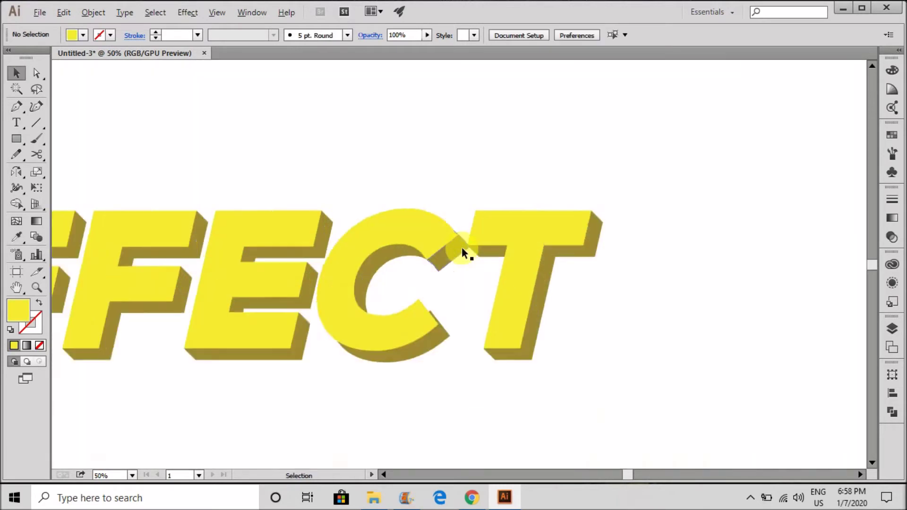
{"action": "double_click", "coordinate": [434, 238]}
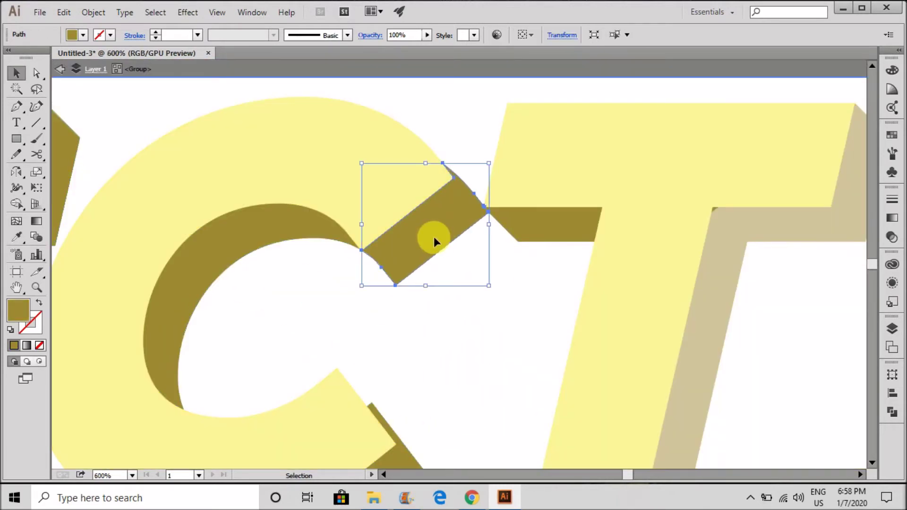
{"action": "key", "text": "Delete"}
{"action": "key", "text": "Escape"}
{"action": "key", "text": "p"}
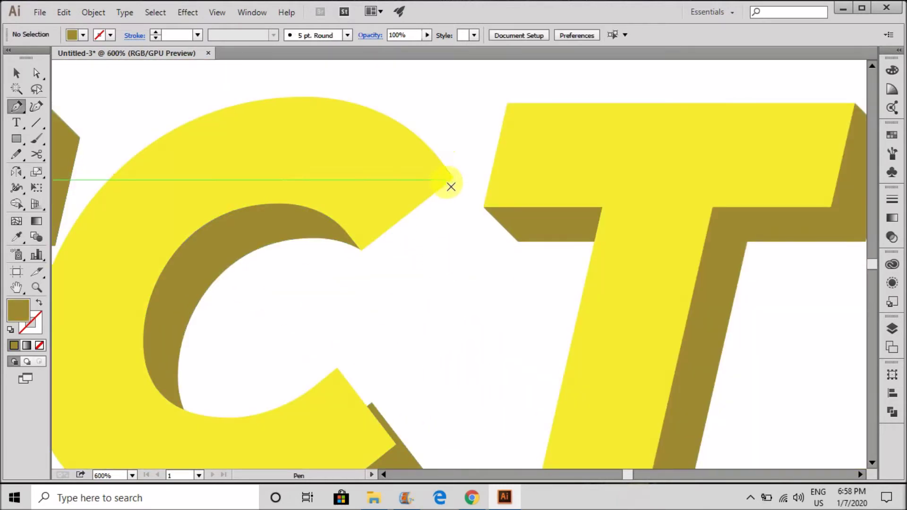
Try to redraw the olive side face at the C's upper end as a four-cornered Pen path
{"action": "left_click", "coordinate": [453, 178]}
{"action": "left_click", "coordinate": [454, 224]}
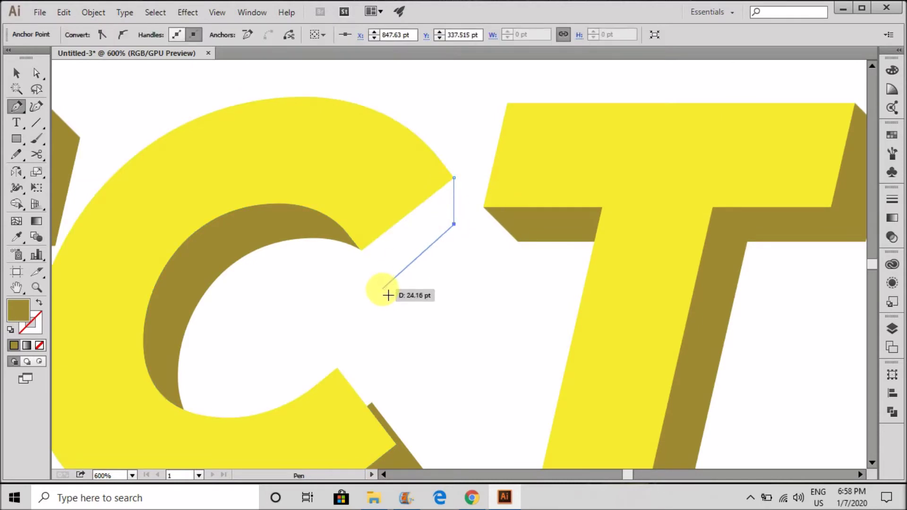
{"action": "left_click", "coordinate": [377, 289]}
{"action": "left_click", "coordinate": [361, 249]}
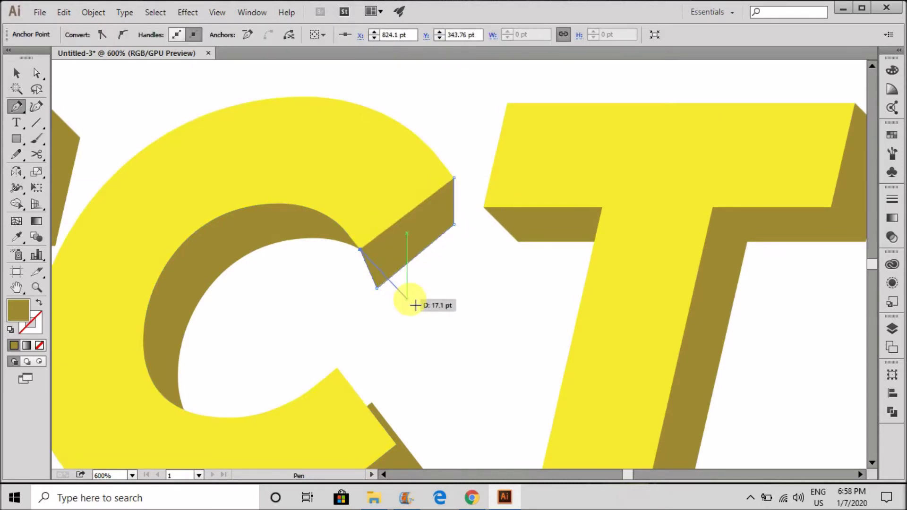
{"action": "key", "text": "v"}
{"action": "left_click", "coordinate": [415, 305]}
Try to reshape the new side face by shifting its lower corner anchor with Direct Selection
{"action": "key", "text": "a"}
{"action": "left_click", "coordinate": [378, 287]}
{"action": "left_click_drag", "start_coordinate": [376, 289], "coordinate": [368, 282]}
{"action": "left_click", "coordinate": [422, 307]}
{"action": "scroll", "coordinate": [369, 232], "scroll_direction": "down", "scroll_amount": 1}
{"action": "scroll", "coordinate": [355, 246], "scroll_direction": "up", "scroll_amount": 3}
{"action": "left_click", "coordinate": [337, 207]}
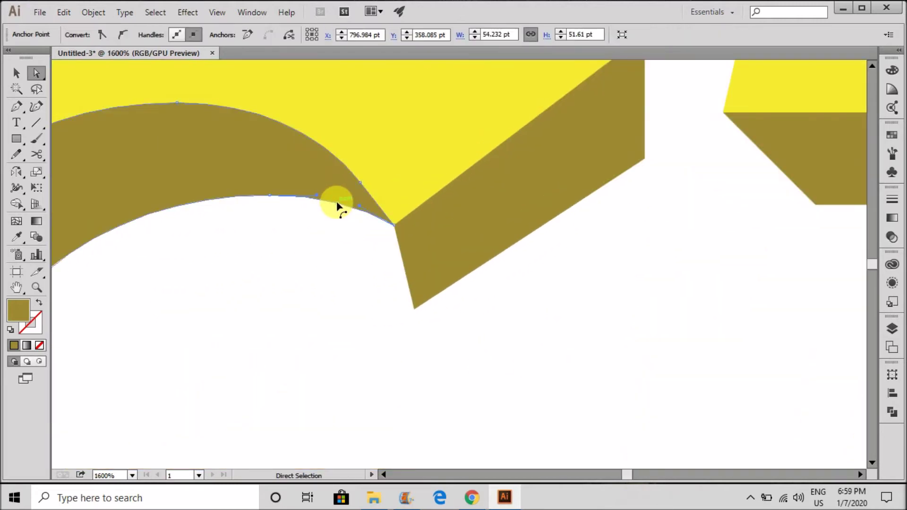
{"action": "key", "text": "p"}
{"action": "key", "text": "v"}
{"action": "left_click", "coordinate": [243, 299]}
Undo the redrawn side face and the deletion of the original olive piece at the C's upper end
{"action": "key", "text": "ctrl+z"}
{"action": "key", "text": "ctrl+z"}
{"action": "key", "text": "ctrl+z"}
{"action": "key", "text": "ctrl+z"}
{"action": "key", "text": "ctrl+z"}
{"action": "key", "text": "ctrl+z"}
{"action": "key", "text": "ctrl+z"}
{"action": "key", "text": "ctrl+z"}
{"action": "key", "text": "ctrl+z"}
{"action": "key", "text": "ctrl+z"}
{"action": "double_click", "coordinate": [567, 382]}
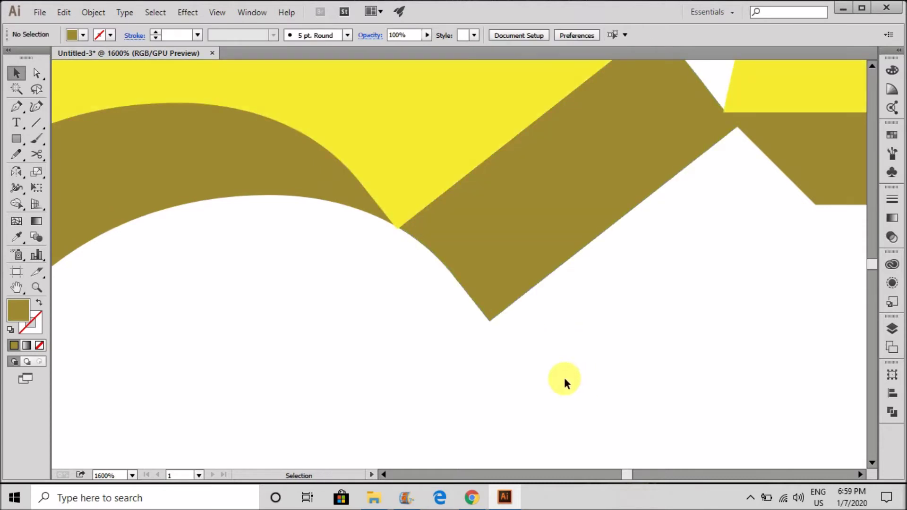
Start a Pen path along the side face at the C's upper end, undoing a misplaced anchor point
{"action": "scroll", "coordinate": [336, 301], "scroll_direction": "down", "scroll_amount": 2}
{"action": "key", "text": "p"}
{"action": "left_click", "coordinate": [491, 158]}
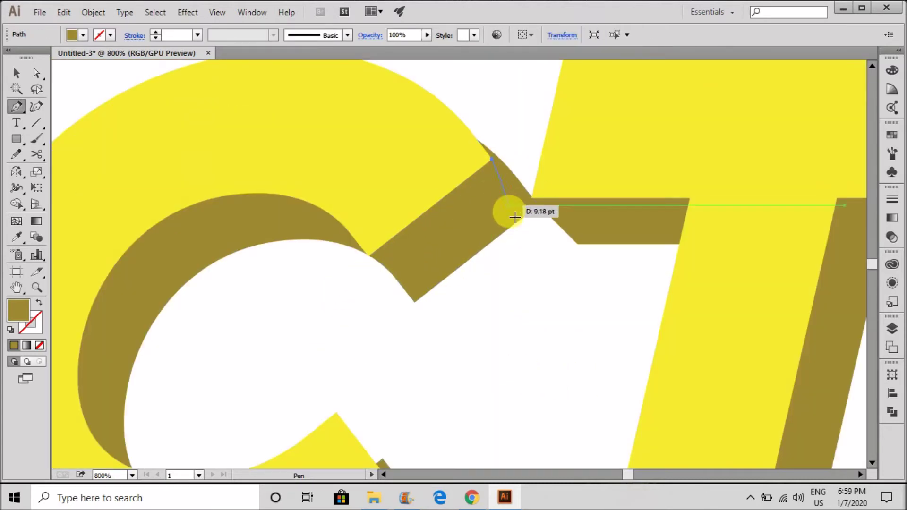
{"action": "left_click", "coordinate": [538, 205]}
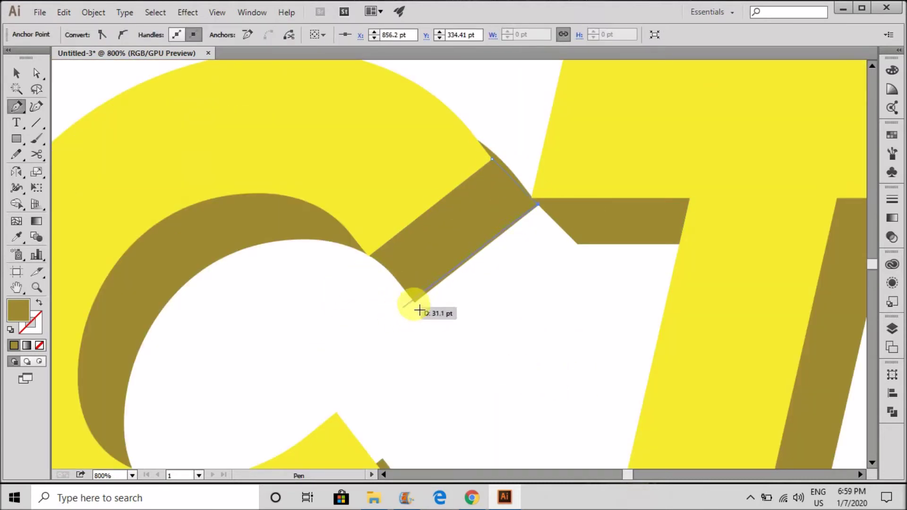
{"action": "left_click", "coordinate": [339, 208]}
{"action": "scroll", "coordinate": [323, 164], "scroll_direction": "down", "scroll_amount": 1}
{"action": "key", "text": "ctrl+z"}
{"action": "left_click", "coordinate": [356, 231]}
{"action": "left_click", "coordinate": [391, 267]}
{"action": "left_click", "coordinate": [356, 160]}
Continue the Pen path across the C's face and around the corners of its lower end, and close the shape
{"action": "scroll", "coordinate": [307, 102], "scroll_direction": "down", "scroll_amount": 2}
{"action": "scroll", "coordinate": [253, 215], "scroll_direction": "up", "scroll_amount": 2}
{"action": "left_click", "coordinate": [195, 215]}
{"action": "left_click", "coordinate": [175, 351]}
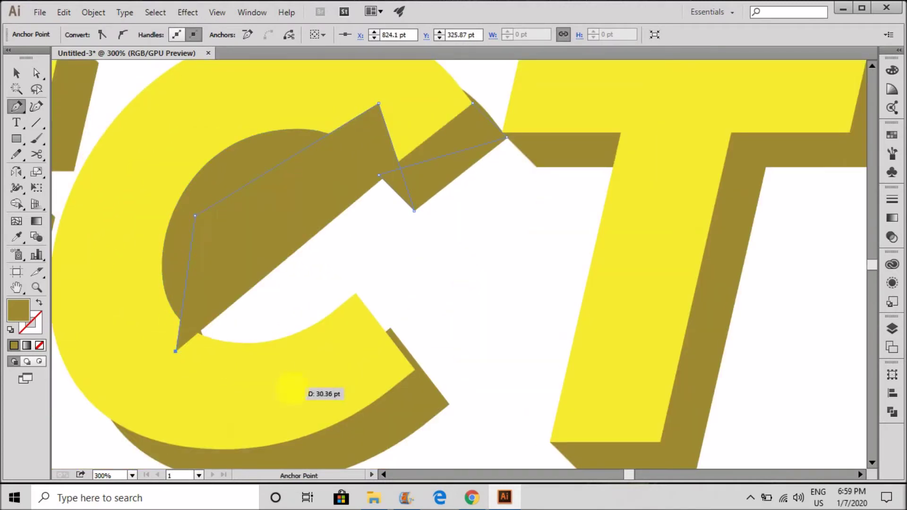
{"action": "left_click", "coordinate": [291, 387]}
{"action": "left_click", "coordinate": [356, 293]}
{"action": "left_click", "coordinate": [392, 329]}
{"action": "left_click", "coordinate": [418, 370]}
{"action": "left_click", "coordinate": [451, 404]}
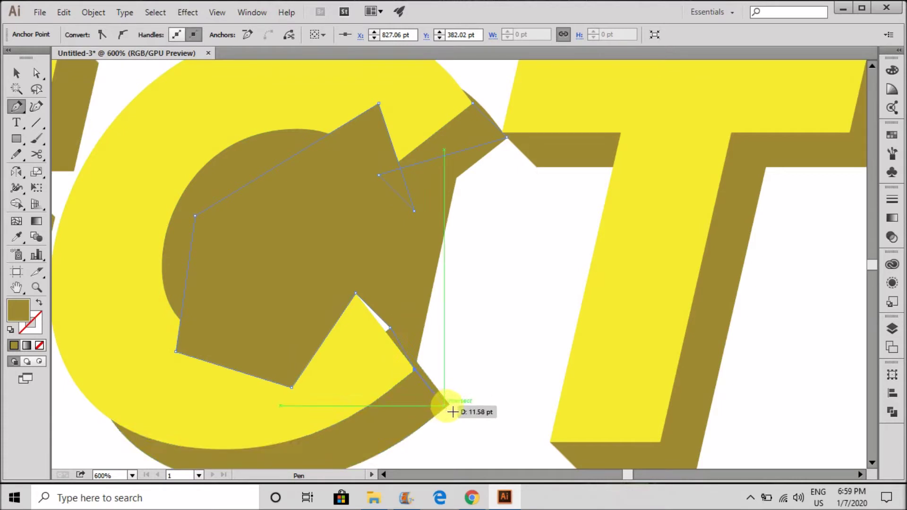
{"action": "scroll", "coordinate": [449, 373], "scroll_direction": "down", "scroll_amount": 2}
{"action": "left_click", "coordinate": [313, 384]}
{"action": "left_click", "coordinate": [281, 326]}
{"action": "left_click", "coordinate": [289, 269]}
{"action": "left_click", "coordinate": [356, 234]}
Select the lettering with the new path and merge the sliver at the C's lower end into its olive side with Shape Builder
{"action": "left_click", "coordinate": [17, 73]}
{"action": "left_click_drag", "start_coordinate": [295, 142], "coordinate": [454, 401]}
{"action": "key", "text": "shift+m"}
{"action": "left_click", "coordinate": [419, 405]}
{"action": "scroll", "coordinate": [437, 369], "scroll_direction": "up", "scroll_amount": 4}
{"action": "mouse_move", "coordinate": [367, 284]}
{"action": "left_mouse_down"}
{"action": "mouse_move", "coordinate": [405, 318]}
{"action": "mouse_move", "coordinate": [439, 394]}
{"action": "left_mouse_up"}
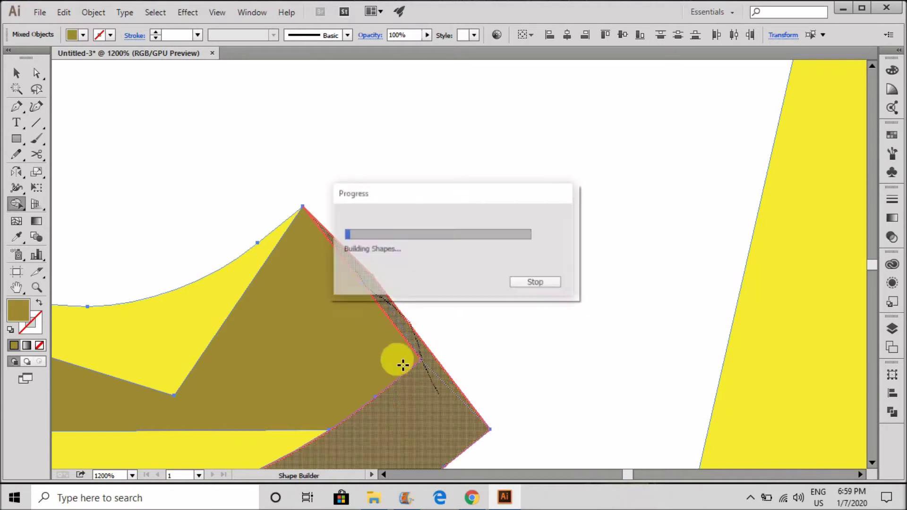
Merge the C's remaining face regions and the side pieces at its upper end with the Shape Builder tool
{"action": "scroll", "coordinate": [265, 291], "scroll_direction": "down", "scroll_amount": 4}
{"action": "left_click_drag", "start_coordinate": [192, 313], "coordinate": [172, 189]}
{"action": "left_click_drag", "start_coordinate": [284, 167], "coordinate": [310, 187]}
{"action": "scroll", "coordinate": [196, 222], "scroll_direction": "up", "scroll_amount": 2}
{"action": "scroll", "coordinate": [473, 122], "scroll_direction": "up", "scroll_amount": 3}
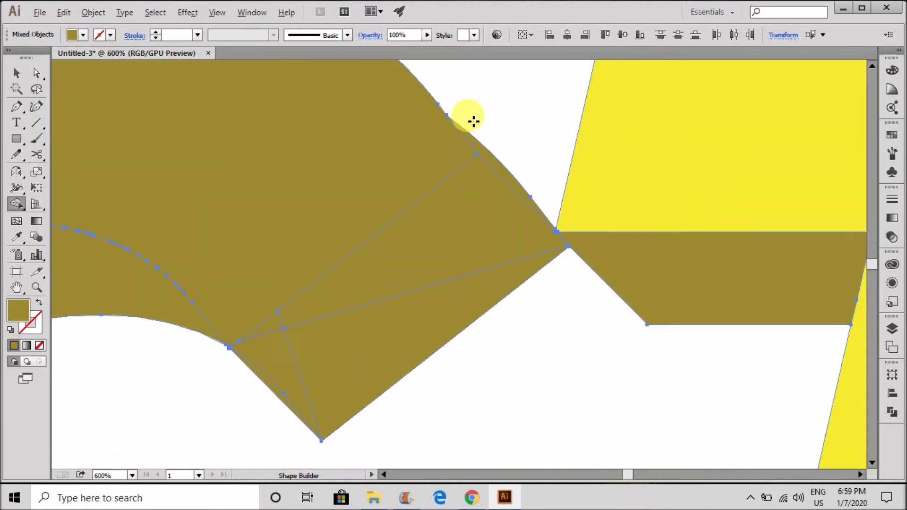
{"action": "mouse_move", "coordinate": [472, 172]}
{"action": "left_mouse_down"}
{"action": "mouse_move", "coordinate": [461, 300]}
{"action": "mouse_move", "coordinate": [270, 374]}
{"action": "mouse_move", "coordinate": [297, 333]}
{"action": "left_mouse_up"}
{"action": "scroll", "coordinate": [294, 321], "scroll_direction": "down", "scroll_amount": 5}
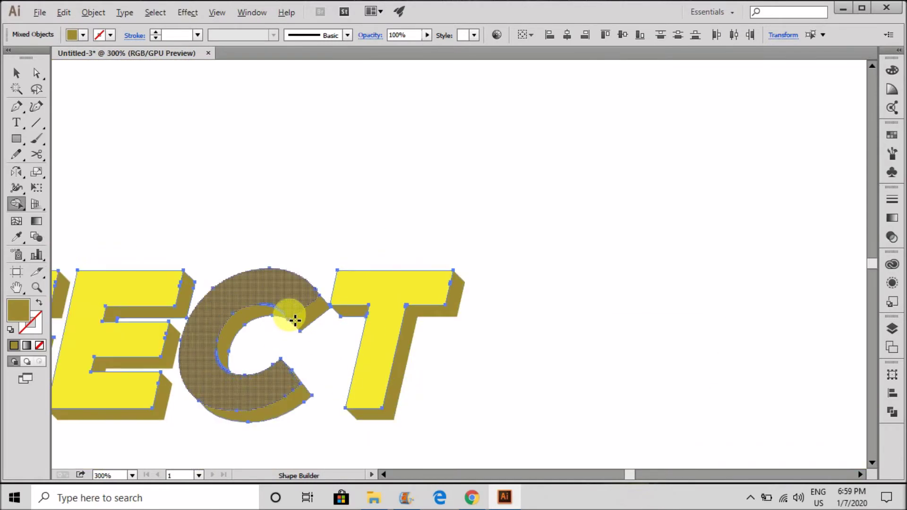
{"action": "scroll", "coordinate": [295, 321], "scroll_direction": "down", "scroll_amount": 1}
Fill the C's front face with the yellow sampled from the T using the Eyedropper, and deselect it
{"action": "key", "text": "v"}
{"action": "left_click", "coordinate": [304, 201]}
{"action": "scroll", "coordinate": [500, 250], "scroll_direction": "down", "scroll_amount": 1}
{"action": "scroll", "coordinate": [344, 283], "scroll_direction": "up", "scroll_amount": 1}
{"action": "left_click", "coordinate": [377, 284]}
{"action": "key", "text": "i"}
{"action": "left_click", "coordinate": [437, 279]}
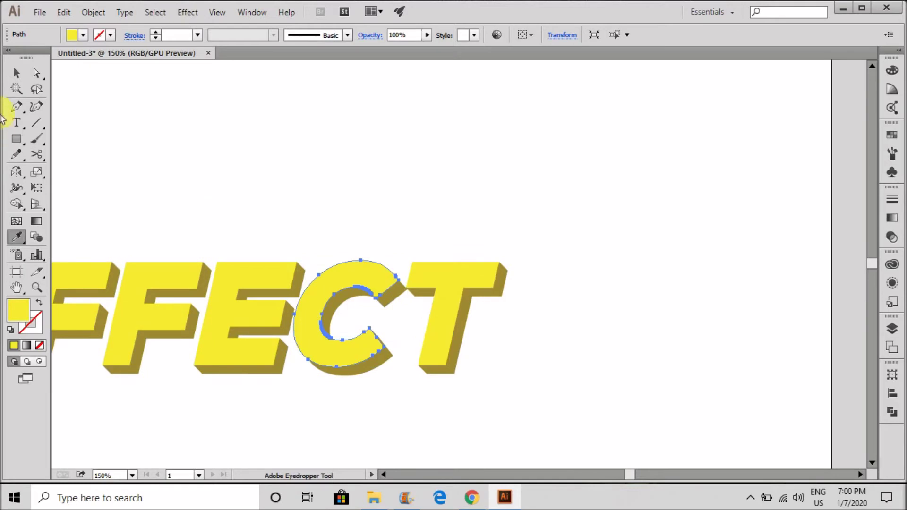
{"action": "left_click", "coordinate": [248, 101]}
Maximize the window and group the C's front face with the other yellow faces
{"action": "left_click", "coordinate": [861, 7]}
{"action": "scroll", "coordinate": [582, 157], "scroll_direction": "down", "scroll_amount": 1}
{"action": "left_click", "coordinate": [426, 244]}
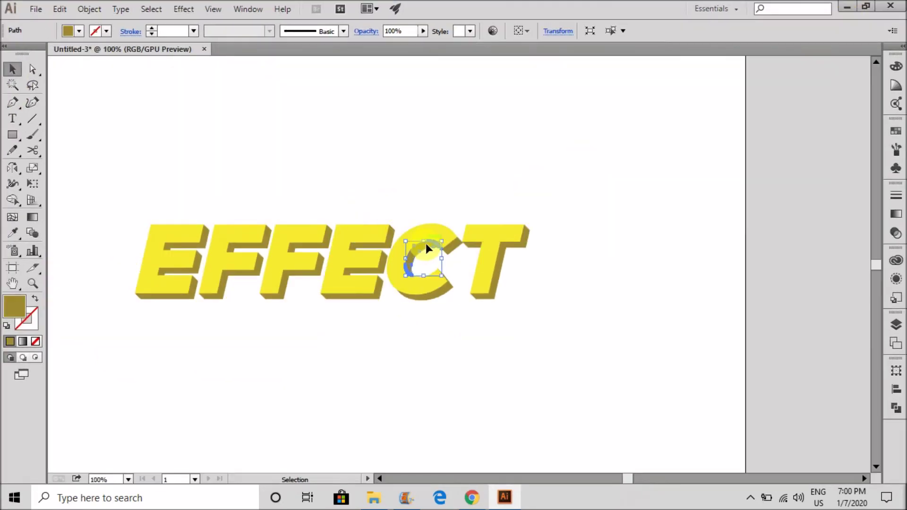
{"action": "left_click", "coordinate": [434, 230]}
{"action": "left_click", "coordinate": [492, 234], "text": "shift"}
{"action": "key", "text": "ctrl+g"}
{"action": "left_click", "coordinate": [419, 169]}
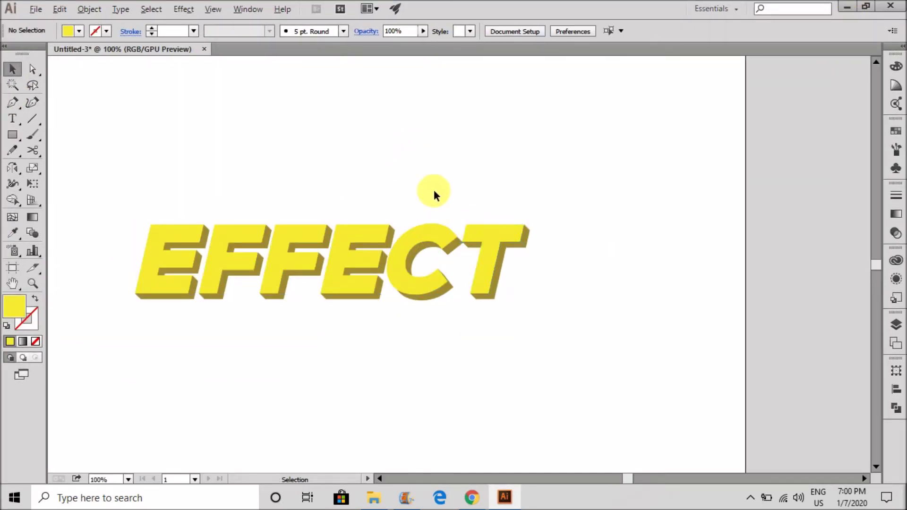
Move the yellow face group up off the olive sides as a check, and undo each move
{"action": "scroll", "coordinate": [367, 230], "scroll_direction": "down", "scroll_amount": 2}
{"action": "scroll", "coordinate": [367, 230], "scroll_direction": "up", "scroll_amount": 1}
{"action": "scroll", "coordinate": [325, 208], "scroll_direction": "up", "scroll_amount": 1}
{"action": "left_click_drag", "start_coordinate": [395, 255], "coordinate": [396, 201]}
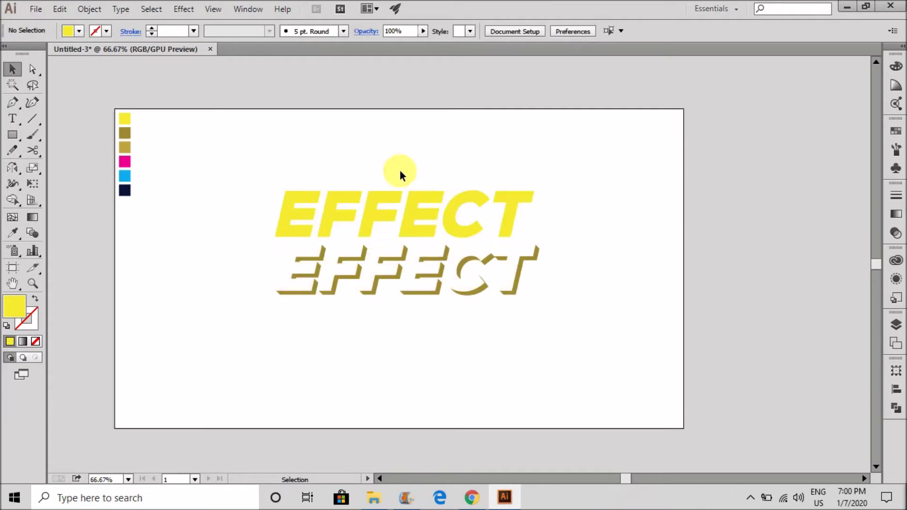
{"action": "key", "text": "ctrl+z"}
{"action": "left_click_drag", "start_coordinate": [381, 253], "coordinate": [378, 211]}
{"action": "left_click", "coordinate": [360, 115]}
{"action": "key", "text": "ctrl+z"}
{"action": "left_click_drag", "start_coordinate": [571, 347], "coordinate": [124, 222]}
{"action": "key", "text": "ctrl+f"}
{"action": "left_click_drag", "start_coordinate": [289, 197], "coordinate": [628, 337]}
{"action": "left_click", "coordinate": [468, 223]}
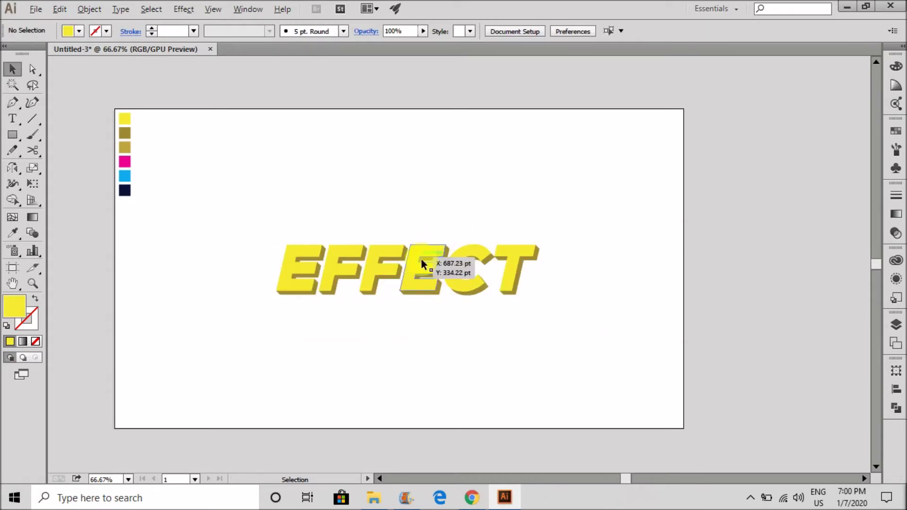
Draw a closed L-shaped band along the first E's upper arm and stem, inside the face edge, with the Pen tool
{"action": "scroll", "coordinate": [416, 260], "scroll_direction": "up", "scroll_amount": 3}
{"action": "scroll", "coordinate": [413, 268], "scroll_direction": "down", "scroll_amount": 2}
{"action": "scroll", "coordinate": [265, 246], "scroll_direction": "up", "scroll_amount": 3}
{"action": "scroll", "coordinate": [265, 245], "scroll_direction": "up", "scroll_amount": 5}
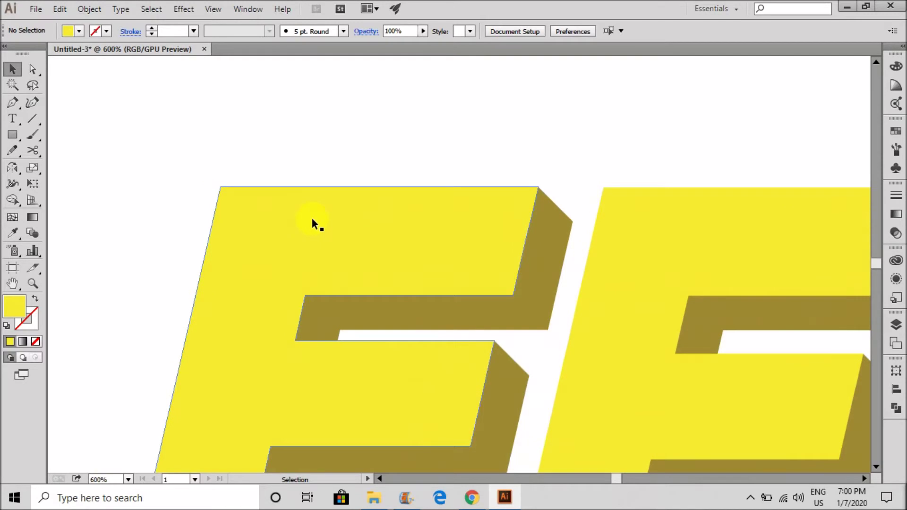
{"action": "key", "text": "p"}
{"action": "left_click", "coordinate": [530, 226]}
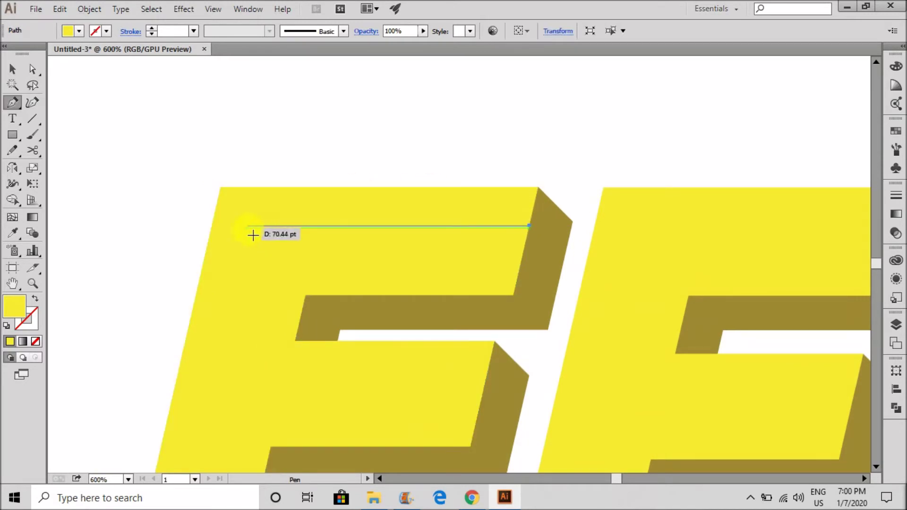
{"action": "left_click", "coordinate": [247, 227]}
{"action": "scroll", "coordinate": [239, 157], "scroll_direction": "down", "scroll_amount": 2}
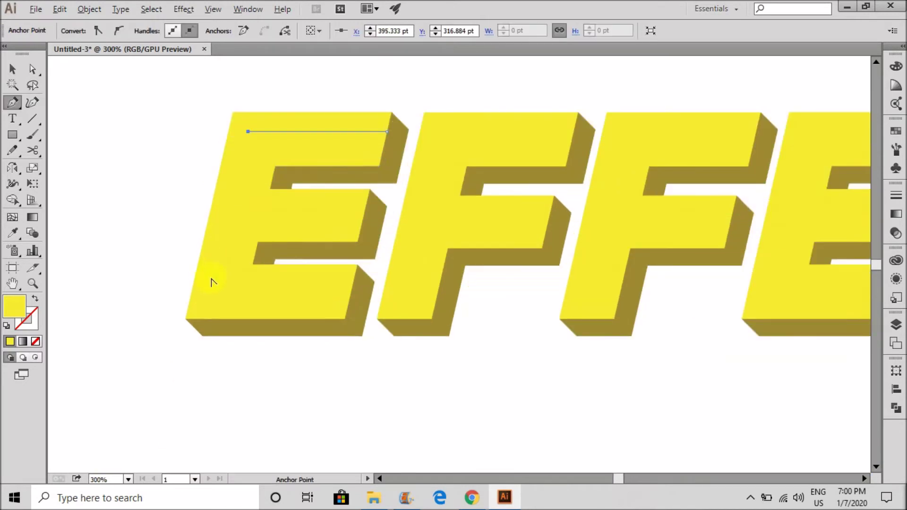
{"action": "left_click", "coordinate": [204, 320]}
{"action": "scroll", "coordinate": [201, 321], "scroll_direction": "up", "scroll_amount": 4}
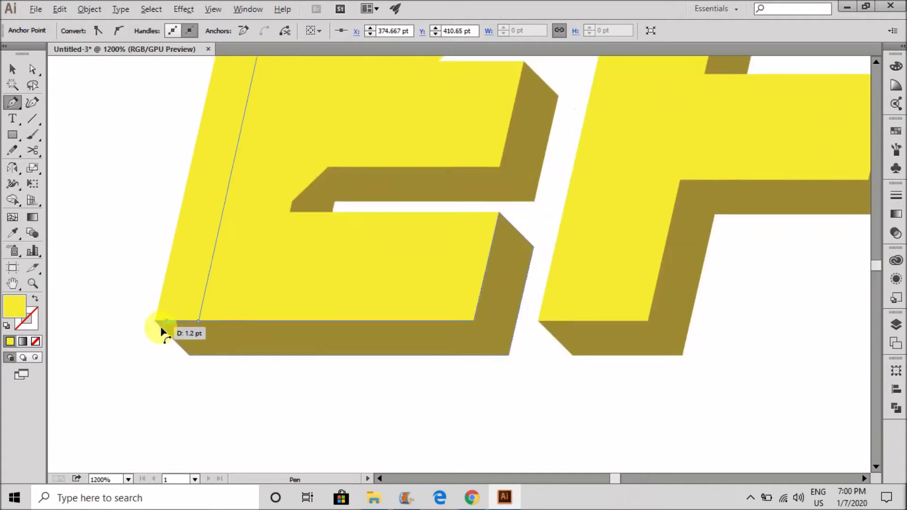
{"action": "scroll", "coordinate": [202, 119], "scroll_direction": "down", "scroll_amount": 2}
{"action": "left_click", "coordinate": [191, 121]}
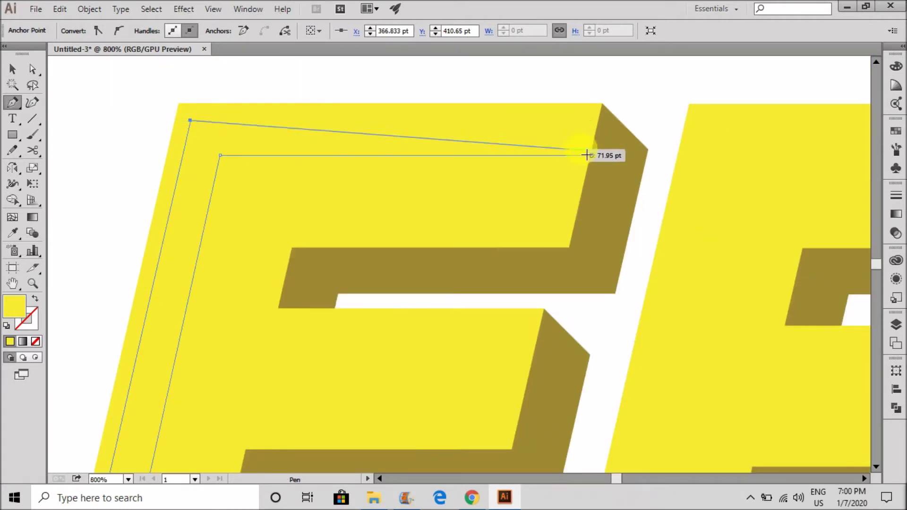
{"action": "left_click", "coordinate": [601, 118]}
{"action": "left_click", "coordinate": [591, 154]}
Fill the L-shaped band with the lighter olive sampled from the third palette swatch, and deselect it
{"action": "scroll", "coordinate": [397, 205], "scroll_direction": "down", "scroll_amount": 3}
{"action": "scroll", "coordinate": [378, 325], "scroll_direction": "down", "scroll_amount": 3}
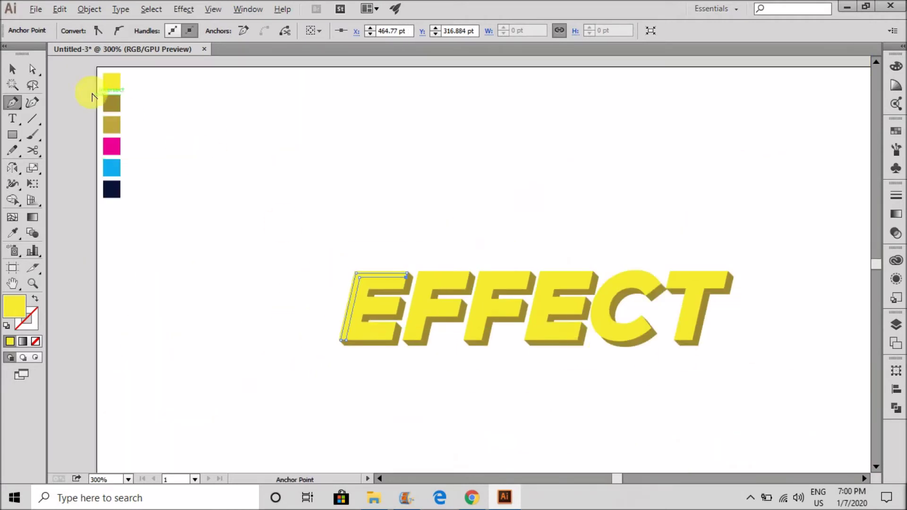
{"action": "key", "text": "i"}
{"action": "left_click", "coordinate": [115, 128]}
{"action": "key", "text": "v"}
{"action": "left_click", "coordinate": [329, 188]}
Draw a four-cornered light-olive band with a slanted inner end on the first E's middle arm using the Pen tool
{"action": "scroll", "coordinate": [331, 208], "scroll_direction": "down", "scroll_amount": 1}
{"action": "scroll", "coordinate": [378, 288], "scroll_direction": "up", "scroll_amount": 2}
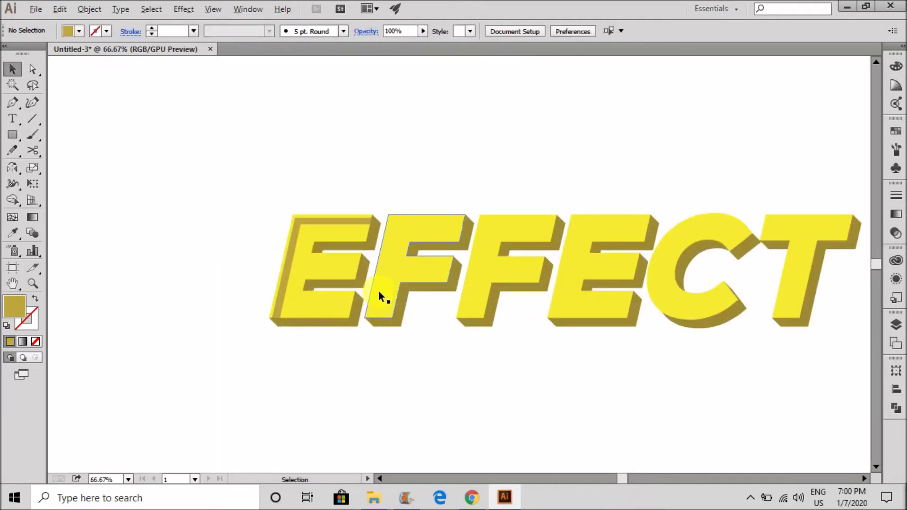
{"action": "scroll", "coordinate": [318, 246], "scroll_direction": "up", "scroll_amount": 5}
{"action": "key", "text": "p"}
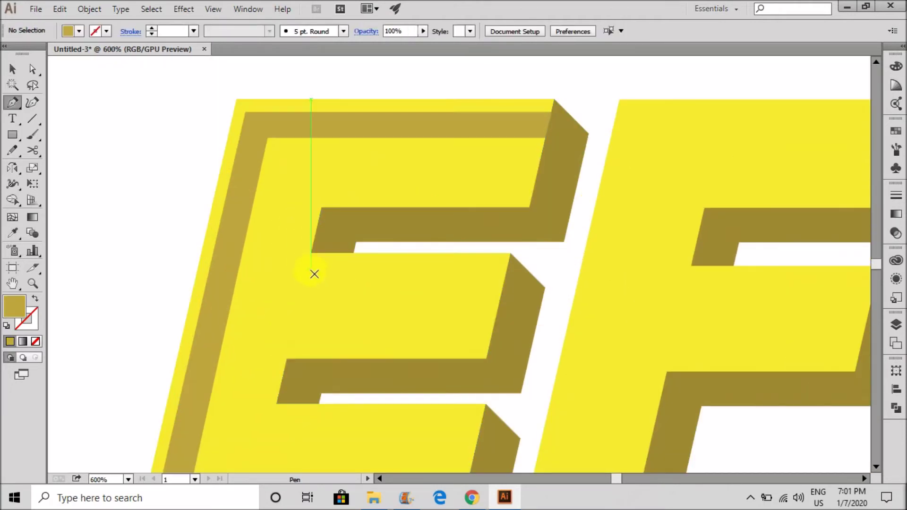
{"action": "left_click", "coordinate": [320, 263]}
{"action": "scroll", "coordinate": [317, 263], "scroll_direction": "up", "scroll_amount": 4}
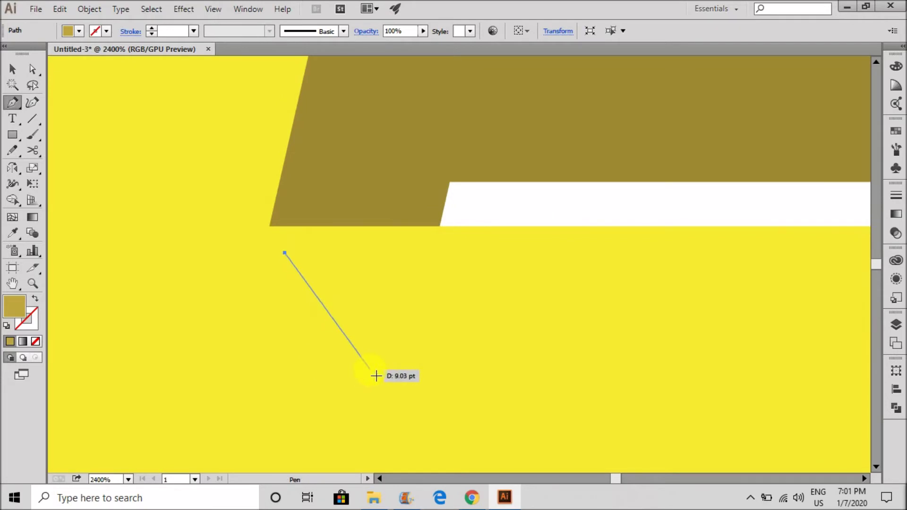
{"action": "left_click", "coordinate": [364, 365]}
{"action": "scroll", "coordinate": [273, 298], "scroll_direction": "down", "scroll_amount": 4}
{"action": "left_click", "coordinate": [438, 301]}
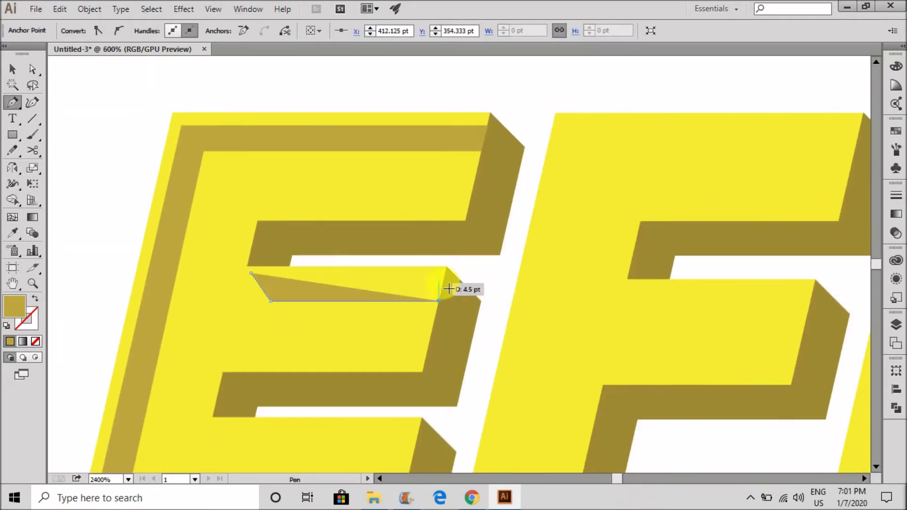
{"action": "left_click", "coordinate": [444, 273]}
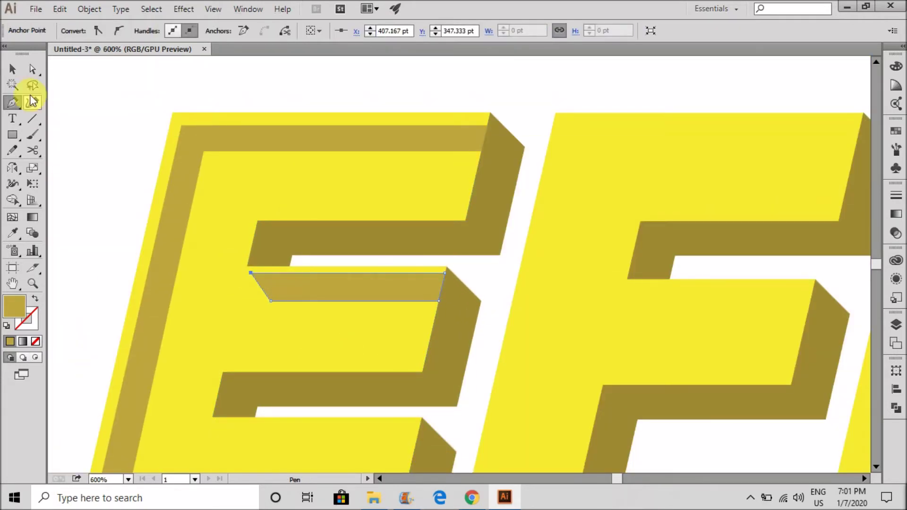
{"action": "left_click", "coordinate": [12, 70]}
{"action": "left_click", "coordinate": [97, 98]}
Duplicate the middle-arm band onto the first E's lower arm
{"action": "scroll", "coordinate": [154, 161], "scroll_direction": "down", "scroll_amount": 3}
{"action": "scroll", "coordinate": [76, 227], "scroll_direction": "down", "scroll_amount": 1}
{"action": "scroll", "coordinate": [297, 293], "scroll_direction": "down", "scroll_amount": 1}
{"action": "scroll", "coordinate": [192, 239], "scroll_direction": "up", "scroll_amount": 1}
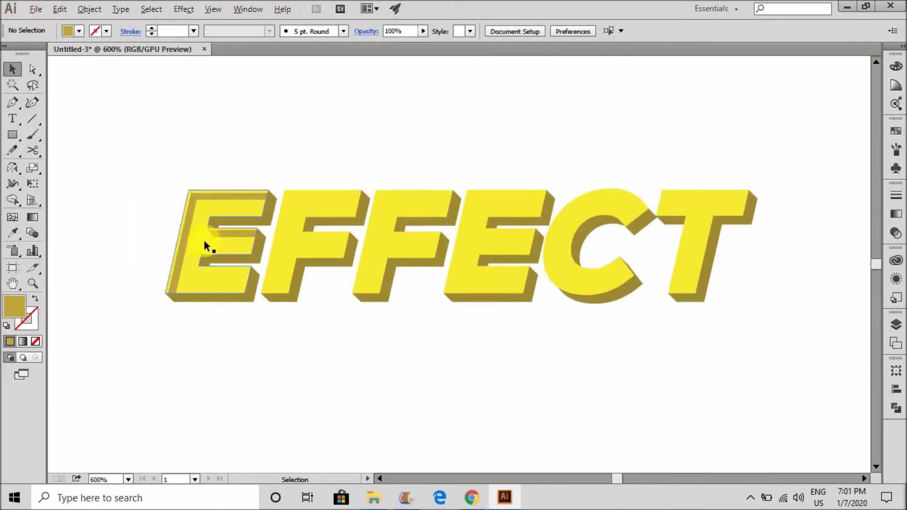
{"action": "scroll", "coordinate": [205, 246], "scroll_direction": "up", "scroll_amount": 3}
{"action": "scroll", "coordinate": [303, 227], "scroll_direction": "down", "scroll_amount": 2}
{"action": "left_click_drag", "start_coordinate": [283, 304], "coordinate": [295, 305]}
{"action": "left_click", "coordinate": [328, 414]}
{"action": "scroll", "coordinate": [288, 310], "scroll_direction": "up", "scroll_amount": 3}
{"action": "left_click", "coordinate": [253, 287]}
{"action": "left_click", "coordinate": [228, 288]}
{"action": "left_click", "coordinate": [255, 289]}
{"action": "left_click_drag", "start_coordinate": [228, 288], "coordinate": [207, 286]}
Fine-tune the copied band's position so its outer end meets the lower arm's face edge, and deselect it
{"action": "key", "text": "Left"}
{"action": "key", "text": "Left"}
{"action": "key", "text": "Right"}
{"action": "scroll", "coordinate": [534, 280], "scroll_direction": "up", "scroll_amount": 3}
{"action": "left_click_drag", "start_coordinate": [573, 312], "coordinate": [580, 315]}
{"action": "scroll", "coordinate": [580, 293], "scroll_direction": "down", "scroll_amount": 8}
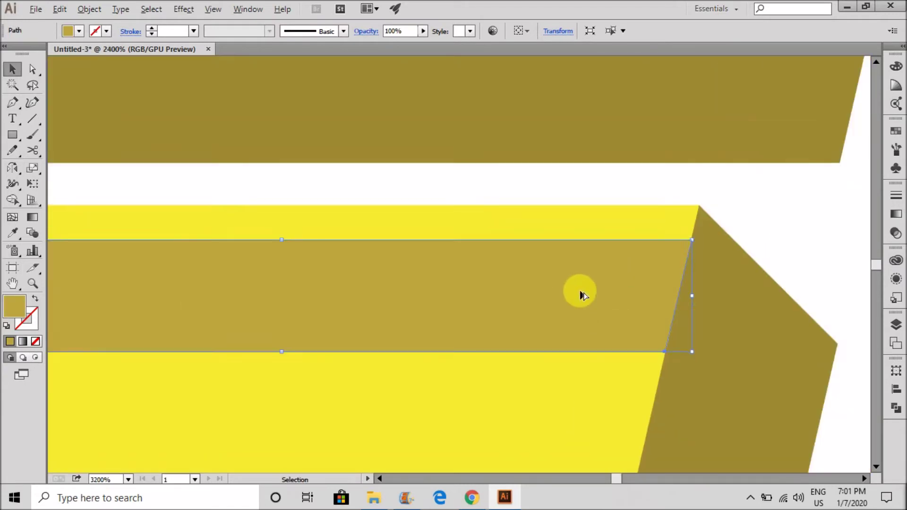
{"action": "left_click", "coordinate": [173, 360]}
Reduce the height of the light-olive bands on the first E's lower and middle arms
{"action": "scroll", "coordinate": [182, 338], "scroll_direction": "down", "scroll_amount": 1}
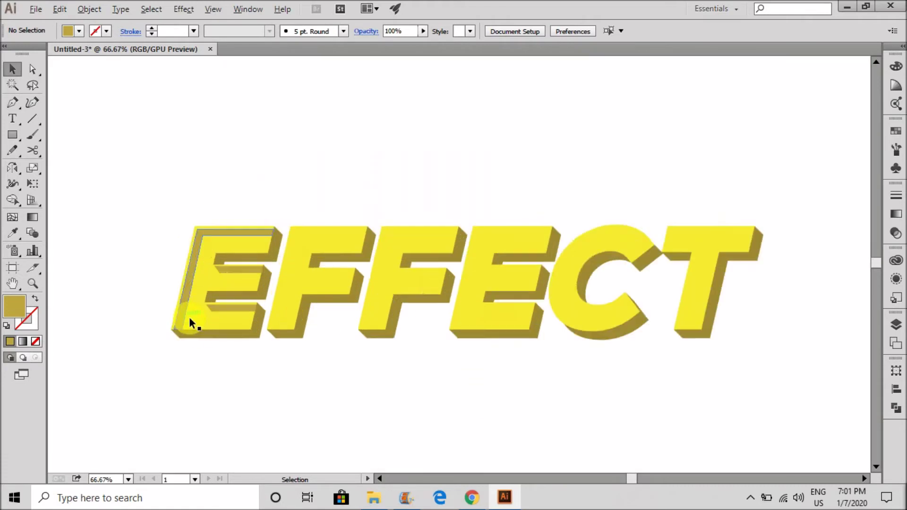
{"action": "scroll", "coordinate": [189, 317], "scroll_direction": "up", "scroll_amount": 3}
{"action": "left_click", "coordinate": [247, 309]}
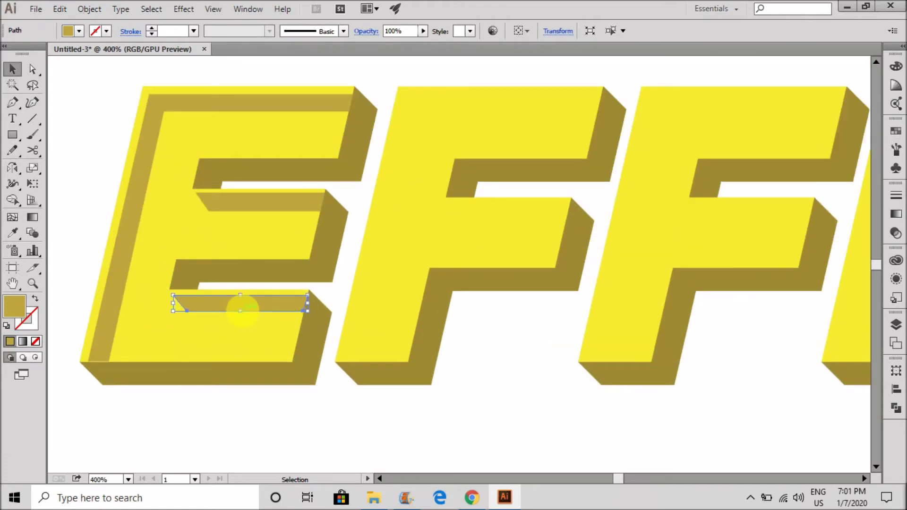
{"action": "scroll", "coordinate": [242, 313], "scroll_direction": "down", "scroll_amount": 1}
{"action": "scroll", "coordinate": [246, 312], "scroll_direction": "up", "scroll_amount": 3}
{"action": "left_click_drag", "start_coordinate": [260, 270], "coordinate": [259, 264]}
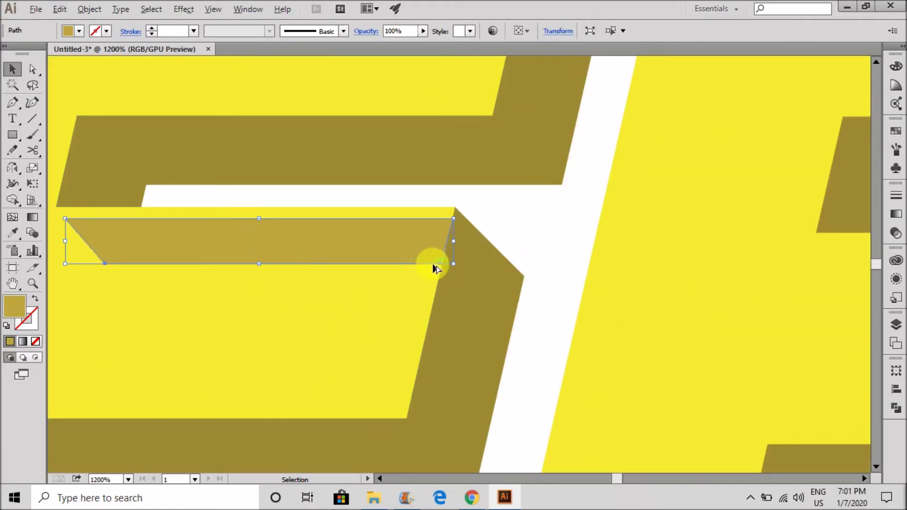
Shift the lower outer corners of both arm bands onto the face edge with Direct Selection, and deselect them
{"action": "key", "text": "a"}
{"action": "scroll", "coordinate": [431, 271], "scroll_direction": "up", "scroll_amount": 3}
{"action": "left_click_drag", "start_coordinate": [456, 250], "coordinate": [461, 250]}
{"action": "scroll", "coordinate": [422, 230], "scroll_direction": "down", "scroll_amount": 5}
{"action": "scroll", "coordinate": [397, 396], "scroll_direction": "up", "scroll_amount": 3}
{"action": "left_click_drag", "start_coordinate": [404, 372], "coordinate": [409, 373]}
{"action": "key", "text": "v"}
{"action": "left_click", "coordinate": [523, 302]}
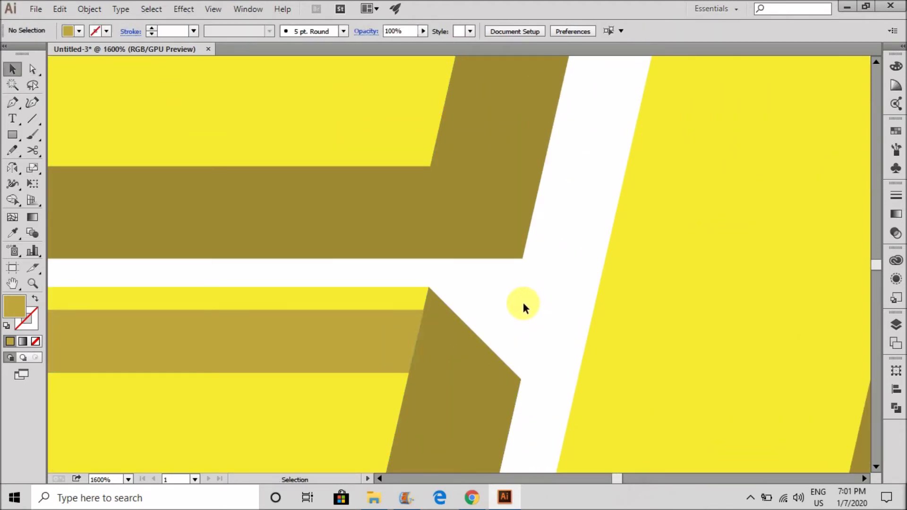
Duplicate the first E's stem-and-top-arm band onto the first F, and deselect it
{"action": "scroll", "coordinate": [330, 414], "scroll_direction": "down", "scroll_amount": 7}
{"action": "scroll", "coordinate": [282, 387], "scroll_direction": "down", "scroll_amount": 2}
{"action": "scroll", "coordinate": [283, 378], "scroll_direction": "up", "scroll_amount": 3}
{"action": "left_click_drag", "start_coordinate": [152, 254], "coordinate": [250, 211]}
{"action": "left_click", "coordinate": [288, 166]}
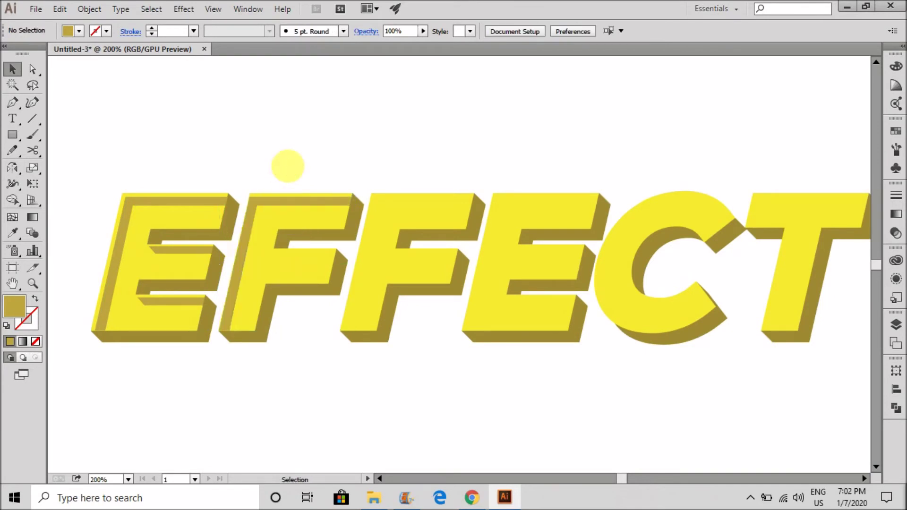
Fine-tune the position of the copied stem-and-top-arm band on the first F's face
{"action": "left_click", "coordinate": [238, 253]}
{"action": "scroll", "coordinate": [233, 254], "scroll_direction": "up", "scroll_amount": 1}
{"action": "scroll", "coordinate": [234, 253], "scroll_direction": "up", "scroll_amount": 1}
{"action": "left_click_drag", "start_coordinate": [201, 274], "coordinate": [211, 274]}
{"action": "left_click", "coordinate": [243, 96]}
{"action": "left_click", "coordinate": [262, 206]}
{"action": "key", "text": "ctrl+z"}
{"action": "left_click", "coordinate": [246, 299]}
{"action": "left_click", "coordinate": [253, 122]}
Extend the lower corners of the first F's stem band to the face's bottom edge with Direct Selection, and deselect it
{"action": "scroll", "coordinate": [212, 421], "scroll_direction": "up", "scroll_amount": 4}
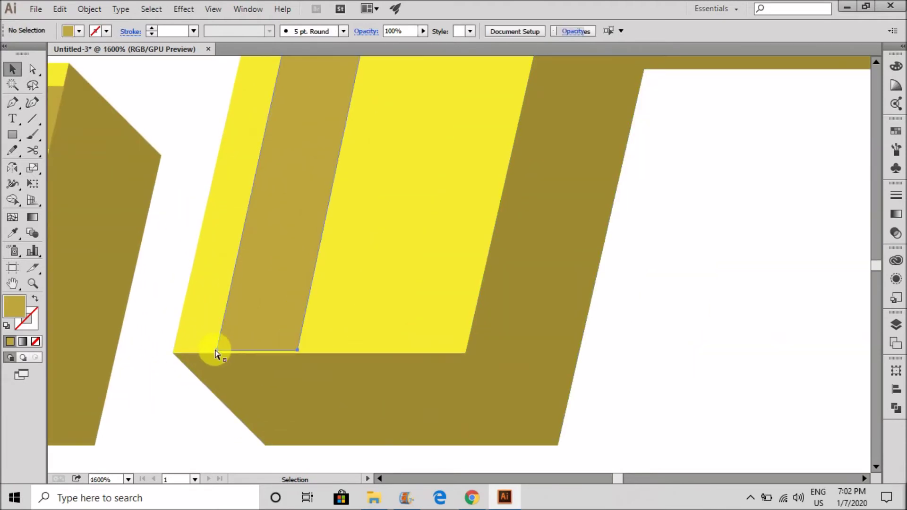
{"action": "key", "text": "a"}
{"action": "left_click", "coordinate": [216, 351]}
{"action": "scroll", "coordinate": [213, 355], "scroll_direction": "up", "scroll_amount": 4}
{"action": "left_click_drag", "start_coordinate": [217, 304], "coordinate": [182, 318]}
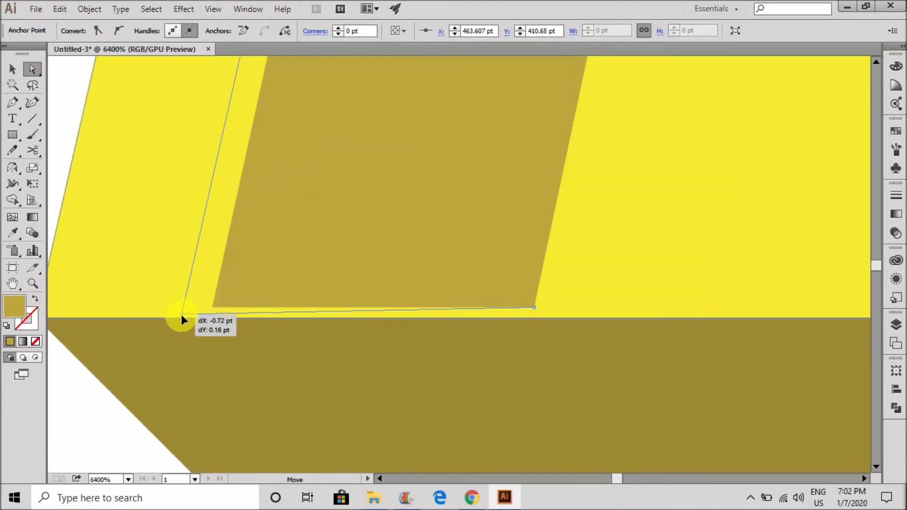
{"action": "scroll", "coordinate": [541, 313], "scroll_direction": "down", "scroll_amount": 8}
{"action": "key", "text": "v"}
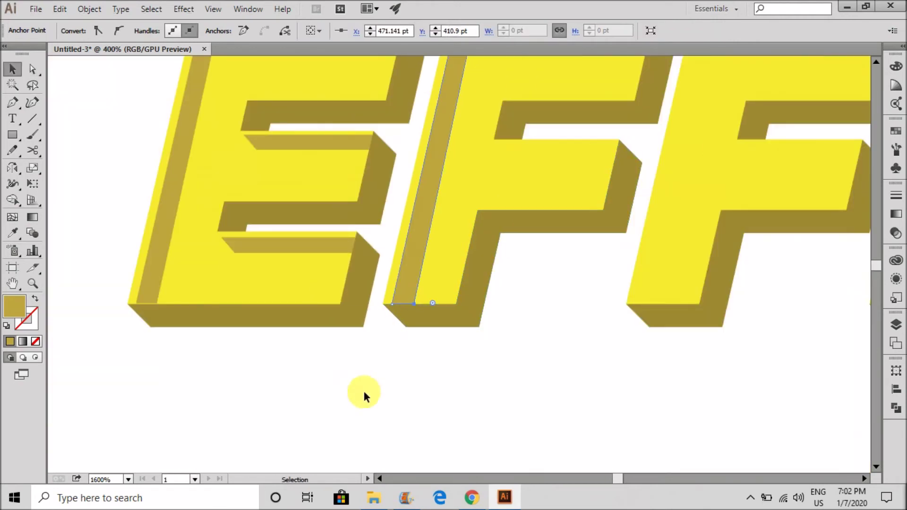
{"action": "left_click", "coordinate": [364, 390]}
Duplicate the first F's stem-and-top-arm band onto the second F, and deselect it
{"action": "left_click_drag", "start_coordinate": [457, 251], "coordinate": [489, 254]}
{"action": "left_click", "coordinate": [495, 200]}
{"action": "left_click", "coordinate": [496, 208]}
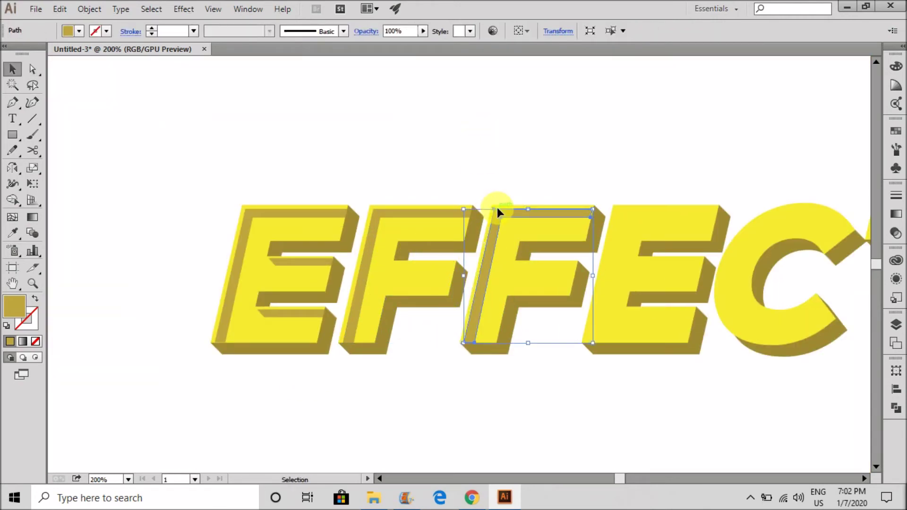
{"action": "left_click", "coordinate": [495, 172]}
Duplicate the first E's middle-arm band onto the first F's middle arm and fit its outer end to the face edge
{"action": "scroll", "coordinate": [389, 267], "scroll_direction": "up", "scroll_amount": 4}
{"action": "left_click_drag", "start_coordinate": [257, 262], "coordinate": [664, 269]}
{"action": "key", "text": "Right"}
{"action": "left_click", "coordinate": [692, 243]}
{"action": "scroll", "coordinate": [648, 240], "scroll_direction": "down", "scroll_amount": 1}
{"action": "scroll", "coordinate": [649, 236], "scroll_direction": "up", "scroll_amount": 2}
{"action": "left_click", "coordinate": [586, 257]}
{"action": "left_click_drag", "start_coordinate": [602, 257], "coordinate": [616, 276]}
{"action": "left_click", "coordinate": [657, 213]}
Duplicate the middle-arm band onto the second F's middle arm, and deselect it
{"action": "scroll", "coordinate": [602, 250], "scroll_direction": "up", "scroll_amount": 4}
{"action": "left_click", "coordinate": [749, 176]}
{"action": "scroll", "coordinate": [362, 233], "scroll_direction": "down", "scroll_amount": 4}
{"action": "left_click_drag", "start_coordinate": [522, 254], "coordinate": [559, 254]}
{"action": "left_click", "coordinate": [573, 215]}
Select all the light-olive bands of the first E and duplicate them together onto the second E
{"action": "scroll", "coordinate": [512, 303], "scroll_direction": "down", "scroll_amount": 4}
{"action": "scroll", "coordinate": [541, 306], "scroll_direction": "up", "scroll_amount": 2}
{"action": "left_click", "coordinate": [269, 213], "text": "shift"}
{"action": "left_click", "coordinate": [261, 262], "text": "shift"}
{"action": "left_click_drag", "start_coordinate": [188, 282], "coordinate": [558, 294]}
Shift the second E's stem-and-top-arm band so its outer end meets the top arm's face edge
{"action": "scroll", "coordinate": [578, 243], "scroll_direction": "up", "scroll_amount": 9}
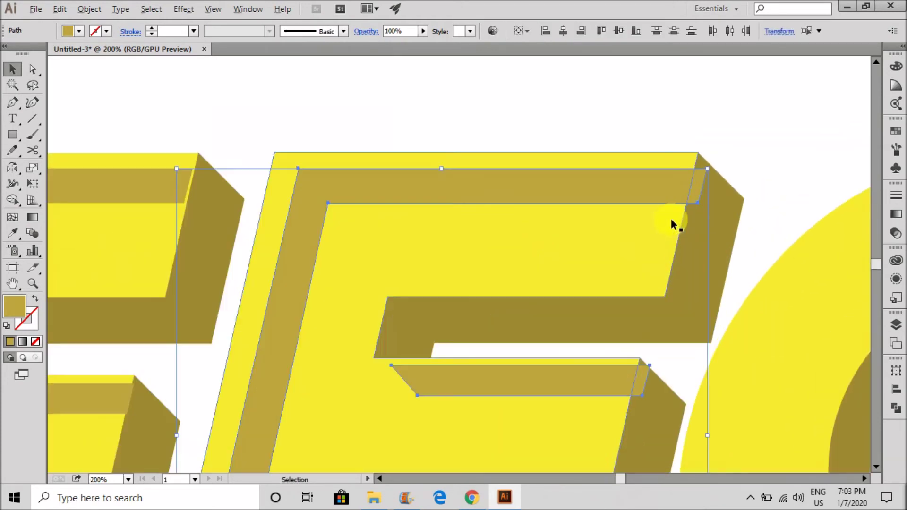
{"action": "left_click_drag", "start_coordinate": [611, 178], "coordinate": [611, 178]}
{"action": "scroll", "coordinate": [611, 179], "scroll_direction": "down", "scroll_amount": 3}
{"action": "left_click", "coordinate": [640, 188]}
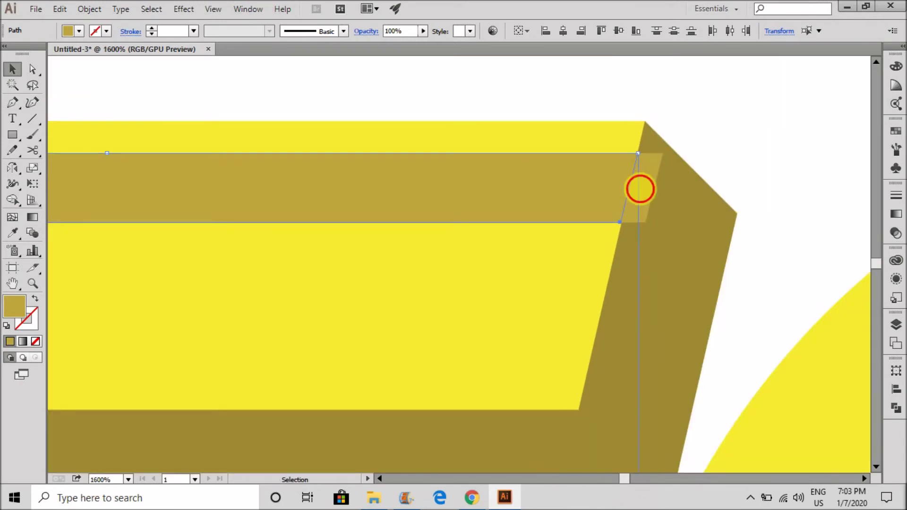
{"action": "key", "text": "Delete"}
Move the second E's middle-arm band back from the olive side to the face edge
{"action": "scroll", "coordinate": [391, 162], "scroll_direction": "down", "scroll_amount": 4}
{"action": "scroll", "coordinate": [391, 166], "scroll_direction": "up", "scroll_amount": 3}
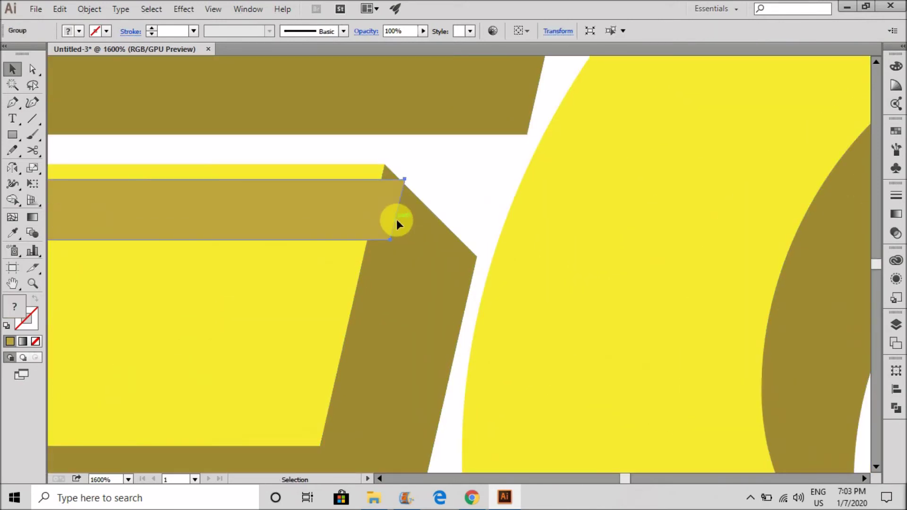
{"action": "scroll", "coordinate": [359, 225], "scroll_direction": "down", "scroll_amount": 2}
{"action": "scroll", "coordinate": [359, 227], "scroll_direction": "down", "scroll_amount": 1}
Align the outer end of the second E's lower-arm band with that arm's face edge
{"action": "scroll", "coordinate": [357, 307], "scroll_direction": "up", "scroll_amount": 4}
{"action": "left_click", "coordinate": [367, 303]}
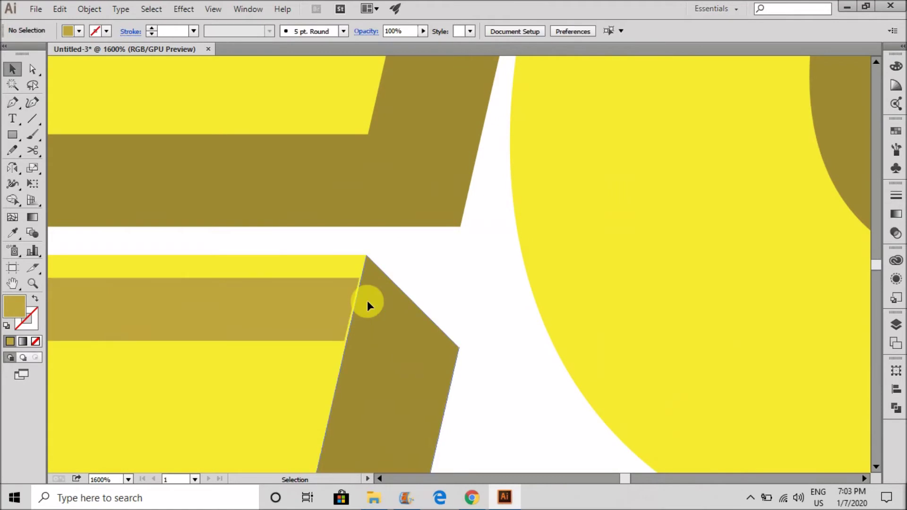
{"action": "key", "text": "Delete"}
{"action": "scroll", "coordinate": [364, 307], "scroll_direction": "up", "scroll_amount": 6}
{"action": "left_click_drag", "start_coordinate": [278, 293], "coordinate": [316, 294]}
{"action": "scroll", "coordinate": [352, 323], "scroll_direction": "down", "scroll_amount": 5}
{"action": "scroll", "coordinate": [371, 196], "scroll_direction": "down", "scroll_amount": 4}
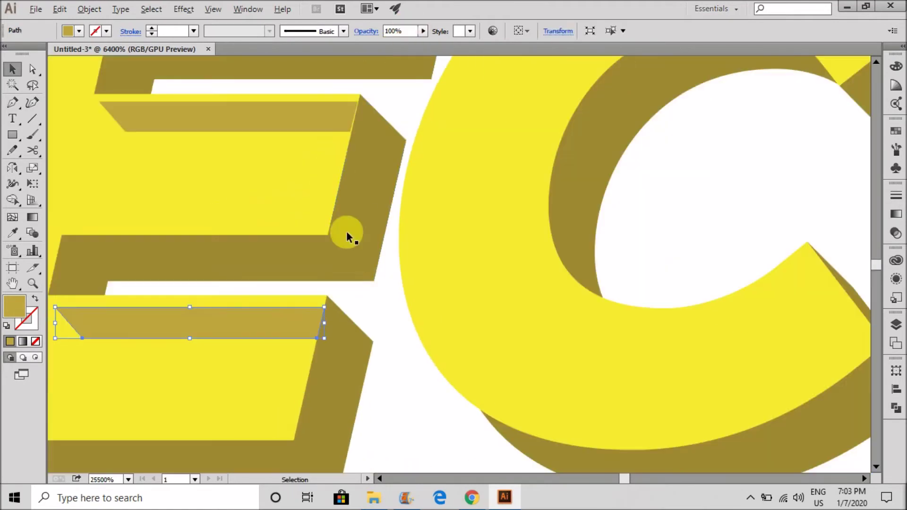
Move the lower outer corner of the second E's top-arm band onto the face edge with Direct Selection, and deselect it
{"action": "scroll", "coordinate": [344, 229], "scroll_direction": "down", "scroll_amount": 5}
{"action": "scroll", "coordinate": [345, 228], "scroll_direction": "up", "scroll_amount": 7}
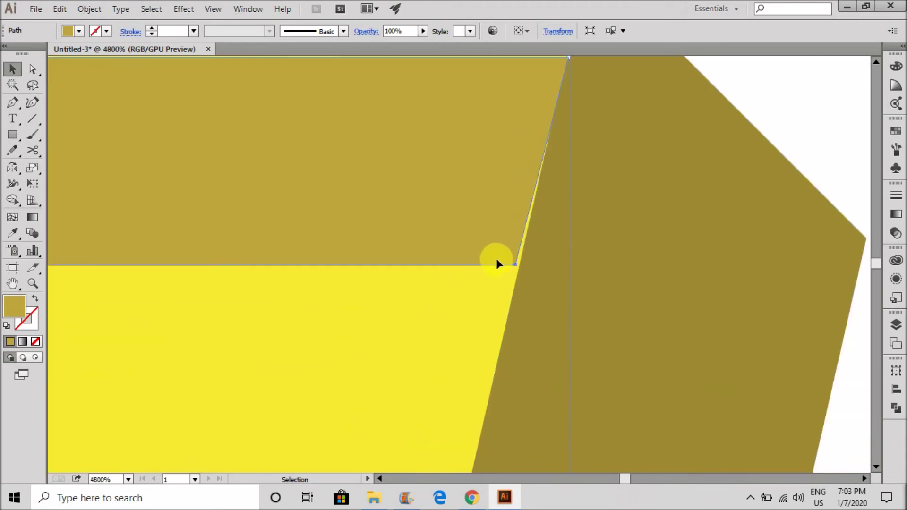
{"action": "key", "text": "a"}
{"action": "left_click_drag", "start_coordinate": [515, 265], "coordinate": [518, 265]}
{"action": "scroll", "coordinate": [509, 265], "scroll_direction": "down", "scroll_amount": 9}
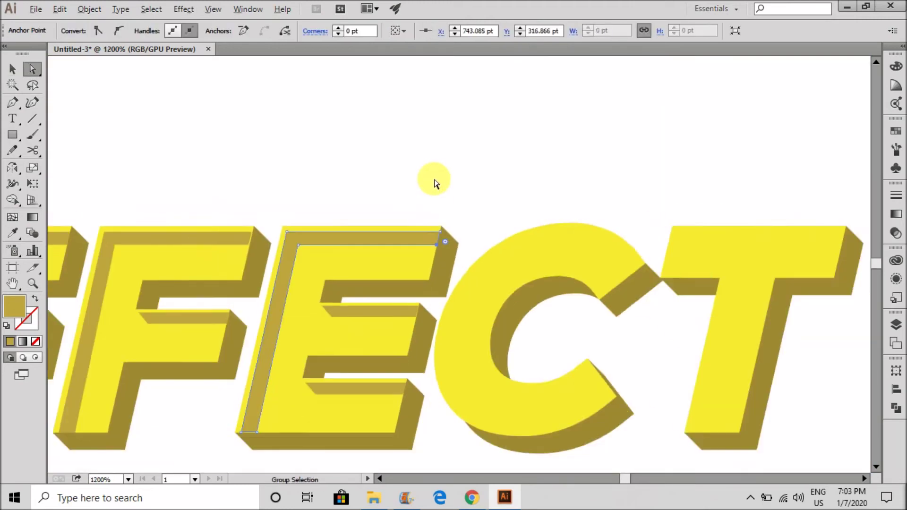
{"action": "left_click", "coordinate": [433, 178]}
Nudge the second E's middle-arm band outward to close the gap at the face edge, and deselect it
{"action": "scroll", "coordinate": [415, 274], "scroll_direction": "up", "scroll_amount": 4}
{"action": "left_click", "coordinate": [433, 230]}
{"action": "scroll", "coordinate": [452, 237], "scroll_direction": "up", "scroll_amount": 5}
{"action": "key", "text": "v"}
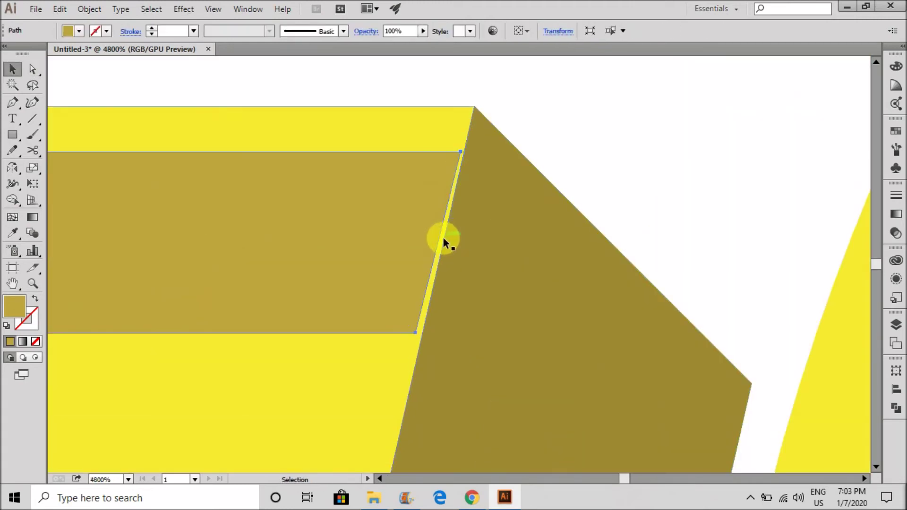
{"action": "left_click_drag", "start_coordinate": [472, 248], "coordinate": [466, 243]}
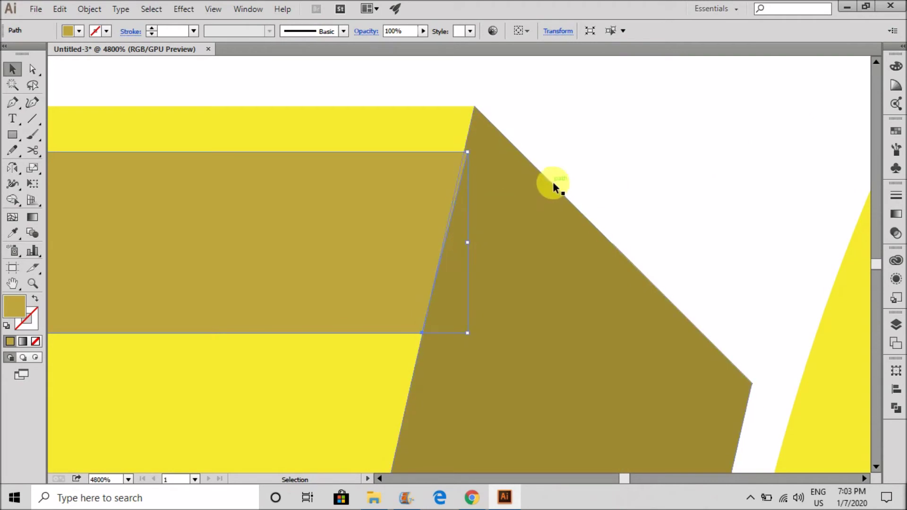
{"action": "scroll", "coordinate": [356, 210], "scroll_direction": "down", "scroll_amount": 5}
{"action": "left_click", "coordinate": [299, 330]}
Draw the inner curve of a shading band on the C with the Pen tool, from its upper terminal around to the lower-left edge
{"action": "scroll", "coordinate": [423, 189], "scroll_direction": "down", "scroll_amount": 2}
{"action": "scroll", "coordinate": [498, 256], "scroll_direction": "down", "scroll_amount": 2}
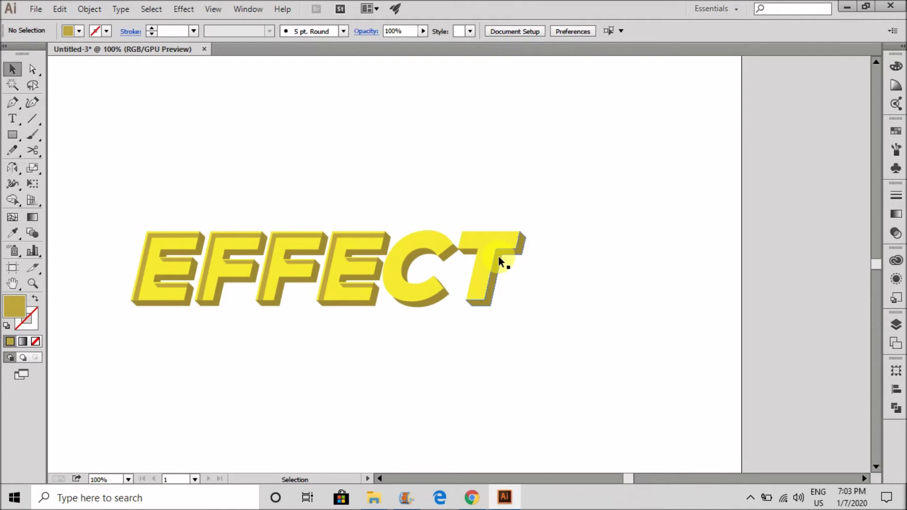
{"action": "scroll", "coordinate": [467, 251], "scroll_direction": "up", "scroll_amount": 3}
{"action": "scroll", "coordinate": [287, 264], "scroll_direction": "up", "scroll_amount": 2}
{"action": "key", "text": "p"}
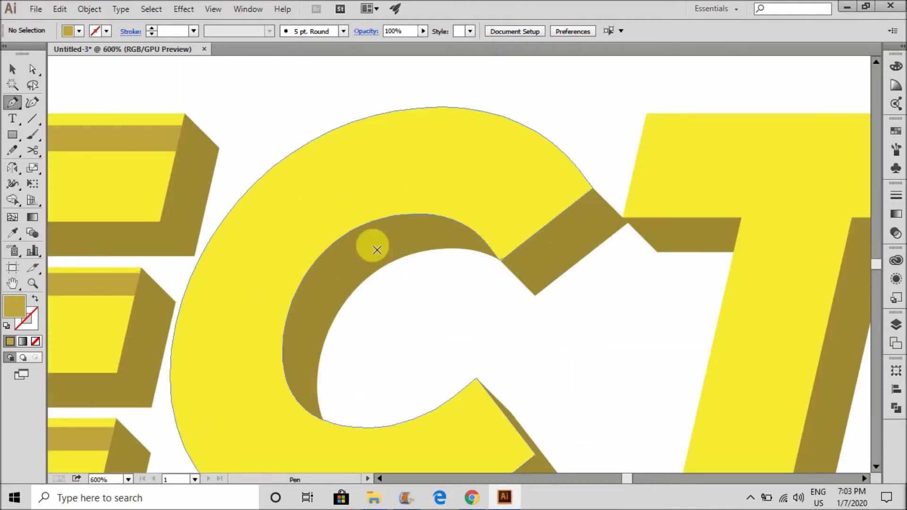
{"action": "left_click", "coordinate": [576, 203]}
{"action": "scroll", "coordinate": [356, 167], "scroll_direction": "down", "scroll_amount": 1}
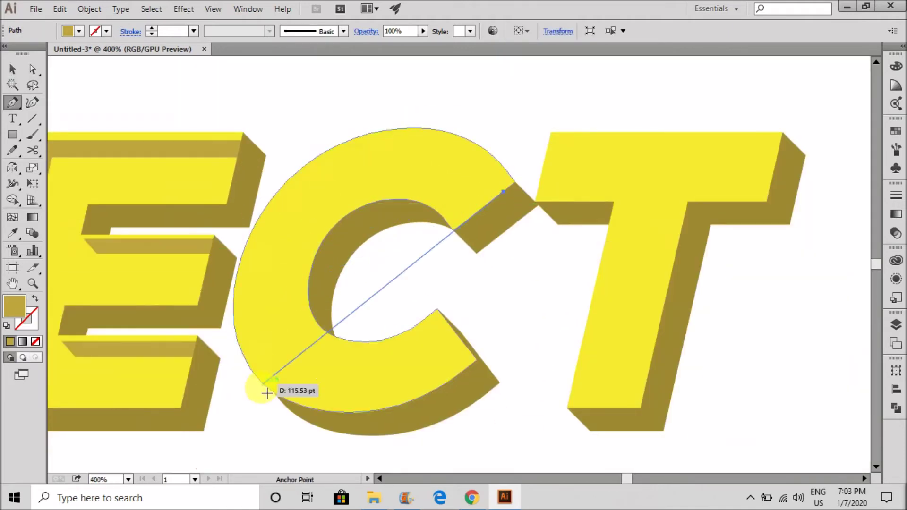
{"action": "left_click_drag", "start_coordinate": [251, 270], "coordinate": [160, 318]}
{"action": "left_click", "coordinate": [286, 201]}
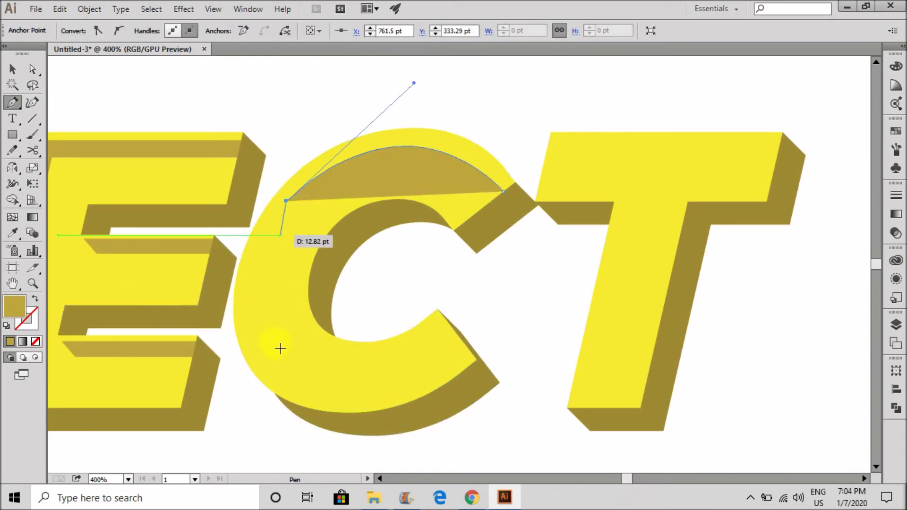
{"action": "left_click_drag", "start_coordinate": [299, 458], "coordinate": [317, 403]}
{"action": "left_click", "coordinate": [270, 283]}
Draw the band's outer curve back along the C's outer edge to the upper terminal and close the path
{"action": "scroll", "coordinate": [241, 329], "scroll_direction": "down", "scroll_amount": 2}
{"action": "scroll", "coordinate": [247, 231], "scroll_direction": "up", "scroll_amount": 3}
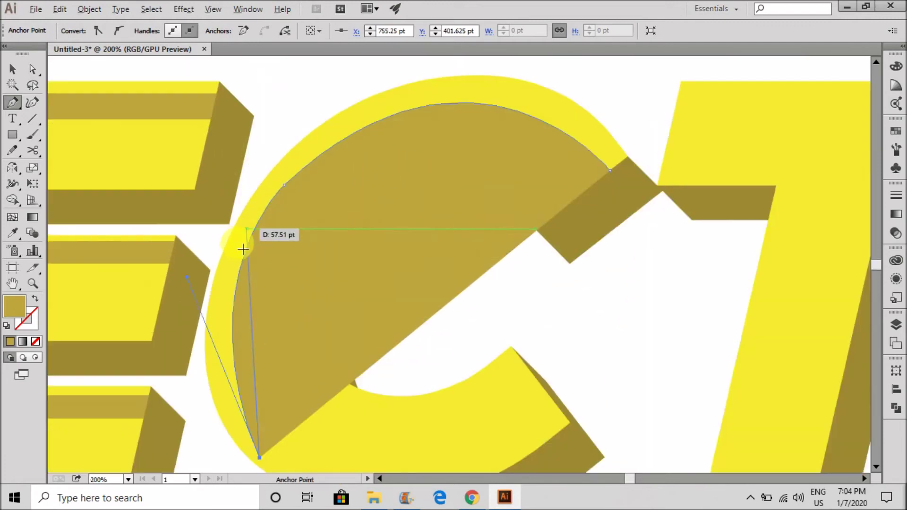
{"action": "left_click_drag", "start_coordinate": [240, 249], "coordinate": [294, 108]}
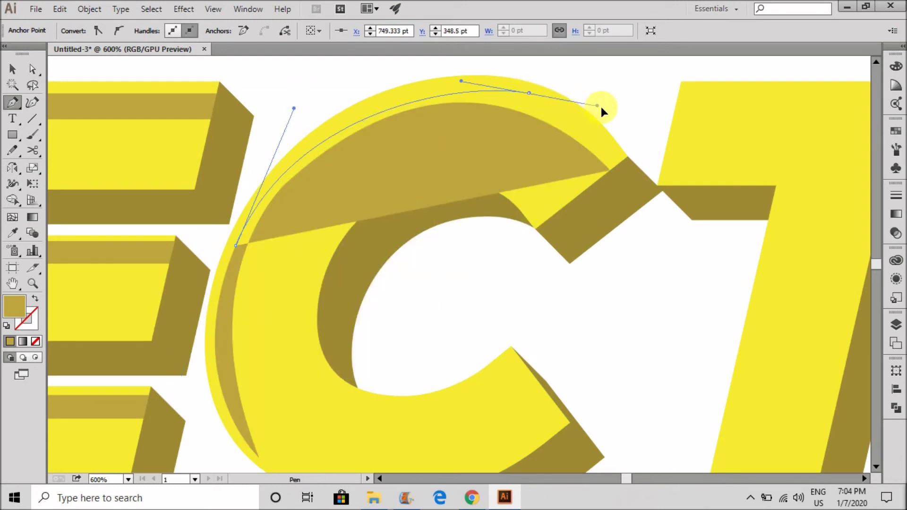
{"action": "left_click_drag", "start_coordinate": [612, 125], "coordinate": [634, 122]}
{"action": "left_click_drag", "start_coordinate": [610, 170], "coordinate": [631, 167]}
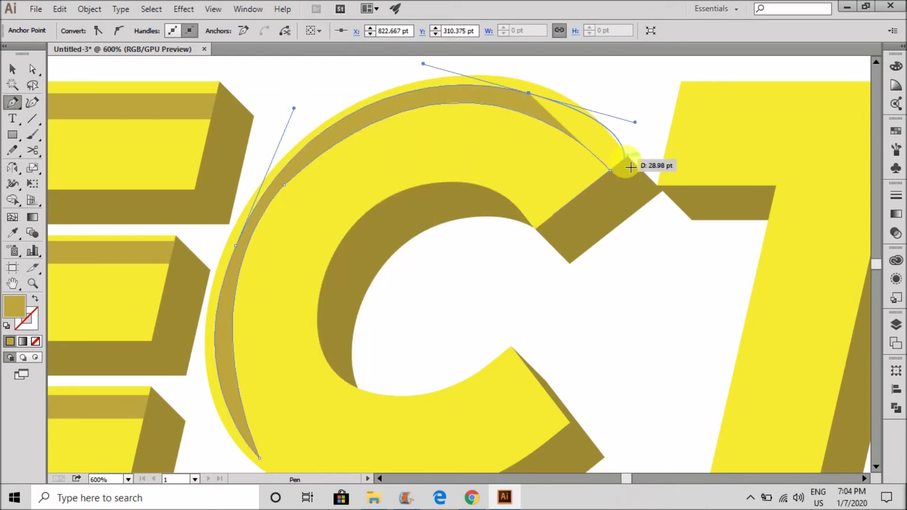
{"action": "left_click", "coordinate": [623, 159]}
{"action": "left_click", "coordinate": [610, 171]}
Adjust the anchor and handles on the outer curve near the C's upper terminal with Direct Selection so the band follows the letter
{"action": "scroll", "coordinate": [614, 163], "scroll_direction": "up", "scroll_amount": 2}
{"action": "key", "text": "a"}
{"action": "left_click", "coordinate": [499, 137]}
{"action": "left_click_drag", "start_coordinate": [640, 175], "coordinate": [624, 174]}
{"action": "left_click_drag", "start_coordinate": [574, 149], "coordinate": [573, 150]}
{"action": "mouse_move", "coordinate": [498, 136]}
{"action": "left_mouse_down"}
{"action": "mouse_move", "coordinate": [483, 125]}
{"action": "mouse_move", "coordinate": [495, 130]}
{"action": "left_mouse_up"}
{"action": "left_click", "coordinate": [597, 120]}
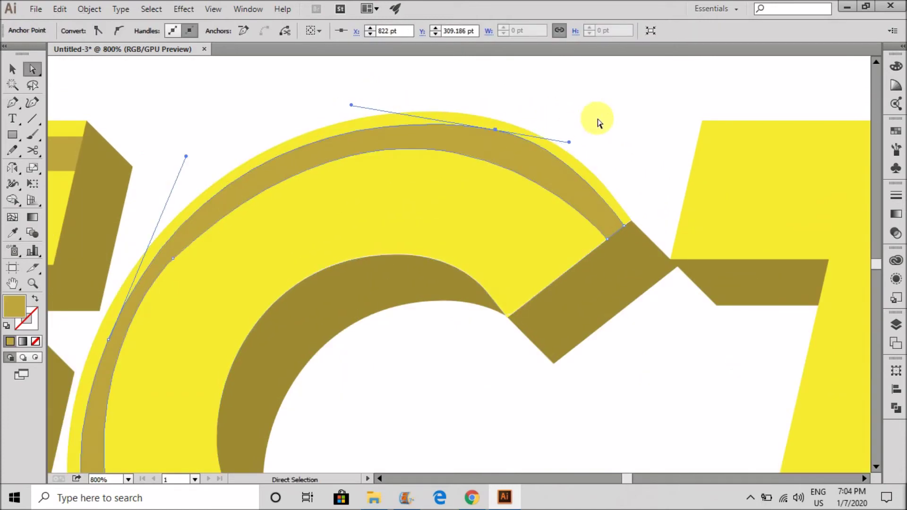
Reposition the inner-curve anchor on the upper-left shoulder of the C's band
{"action": "scroll", "coordinate": [302, 173], "scroll_direction": "down", "scroll_amount": 2}
{"action": "scroll", "coordinate": [227, 223], "scroll_direction": "up", "scroll_amount": 3}
{"action": "left_click", "coordinate": [228, 222]}
{"action": "left_click_drag", "start_coordinate": [258, 202], "coordinate": [268, 193]}
{"action": "left_click", "coordinate": [256, 168]}
Adjust the direction handle of the upper-left inner anchor to smooth the inside curve of the C's band
{"action": "scroll", "coordinate": [256, 168], "scroll_direction": "down", "scroll_amount": 4}
{"action": "left_click", "coordinate": [262, 172]}
{"action": "scroll", "coordinate": [263, 183], "scroll_direction": "up", "scroll_amount": 3}
{"action": "scroll", "coordinate": [253, 212], "scroll_direction": "down", "scroll_amount": 3}
{"action": "scroll", "coordinate": [257, 162], "scroll_direction": "down", "scroll_amount": 2}
{"action": "scroll", "coordinate": [257, 162], "scroll_direction": "up", "scroll_amount": 2}
{"action": "left_click_drag", "start_coordinate": [384, 169], "coordinate": [396, 176]}
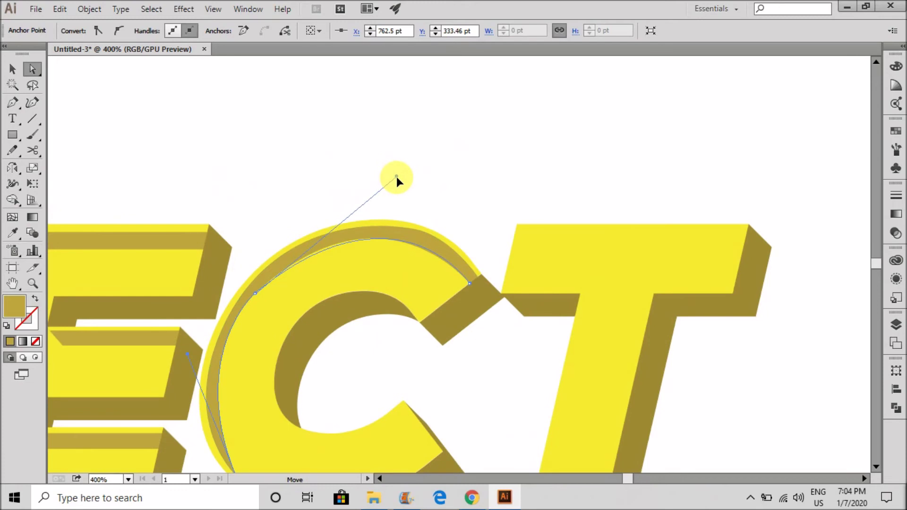
Shift the outer-curve anchor on the left side of the C's band to even out its edge, and deselect the band
{"action": "left_click", "coordinate": [219, 332]}
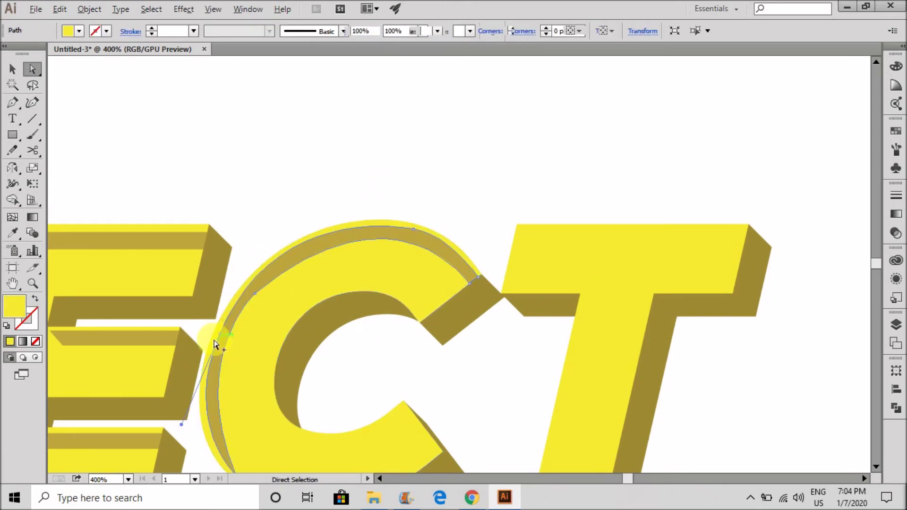
{"action": "scroll", "coordinate": [215, 343], "scroll_direction": "up", "scroll_amount": 4}
{"action": "left_click_drag", "start_coordinate": [263, 303], "coordinate": [247, 309]}
{"action": "scroll", "coordinate": [246, 304], "scroll_direction": "down", "scroll_amount": 5}
{"action": "key", "text": "v"}
{"action": "left_click", "coordinate": [285, 224]}
{"action": "scroll", "coordinate": [284, 224], "scroll_direction": "down", "scroll_amount": 2}
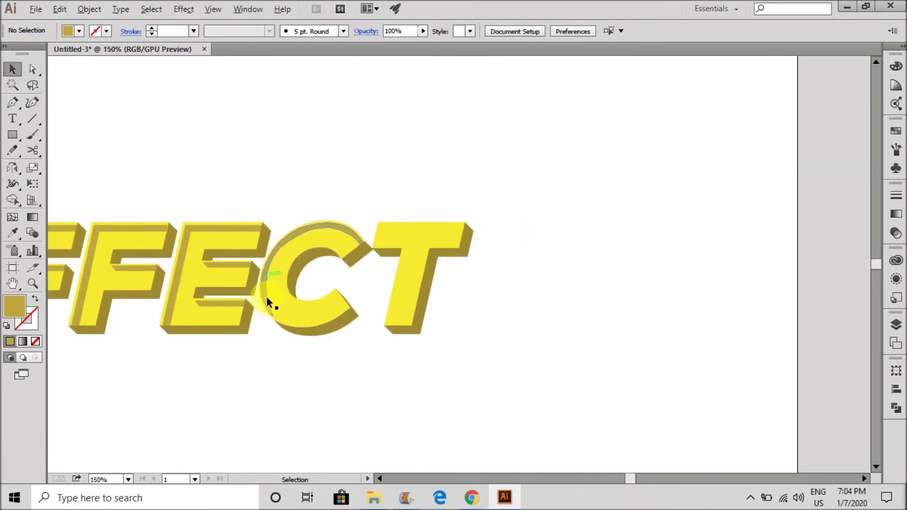
Draw the lower curve of a second band on the C's lower arm with the Pen tool, ending in a corner at the terminal
{"action": "scroll", "coordinate": [285, 240], "scroll_direction": "up", "scroll_amount": 3}
{"action": "key", "text": "shift+c"}
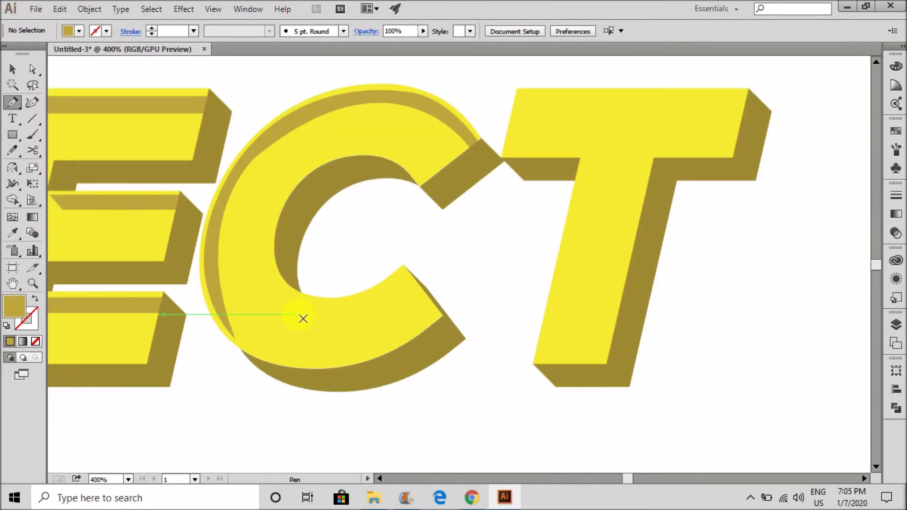
{"action": "scroll", "coordinate": [300, 289], "scroll_direction": "up", "scroll_amount": 4}
{"action": "left_click", "coordinate": [297, 283]}
{"action": "scroll", "coordinate": [304, 319], "scroll_direction": "down", "scroll_amount": 2}
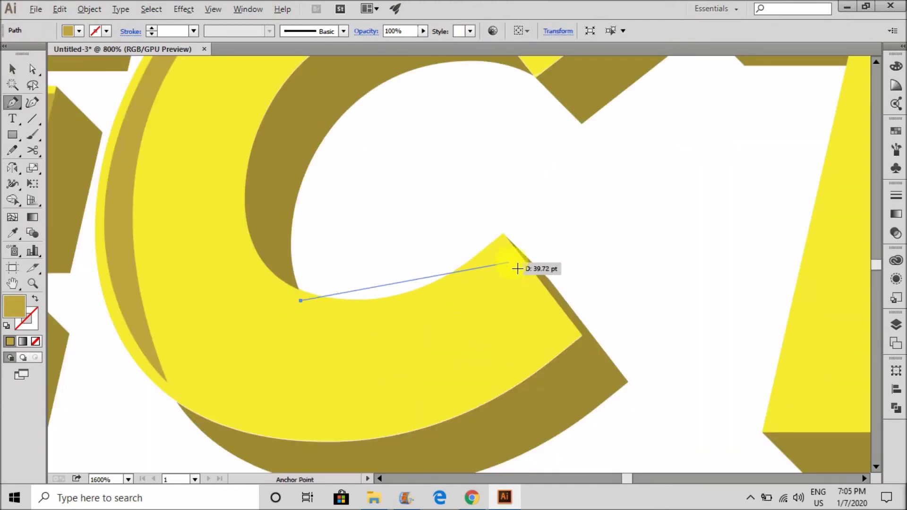
{"action": "left_click_drag", "start_coordinate": [534, 272], "coordinate": [659, 164]}
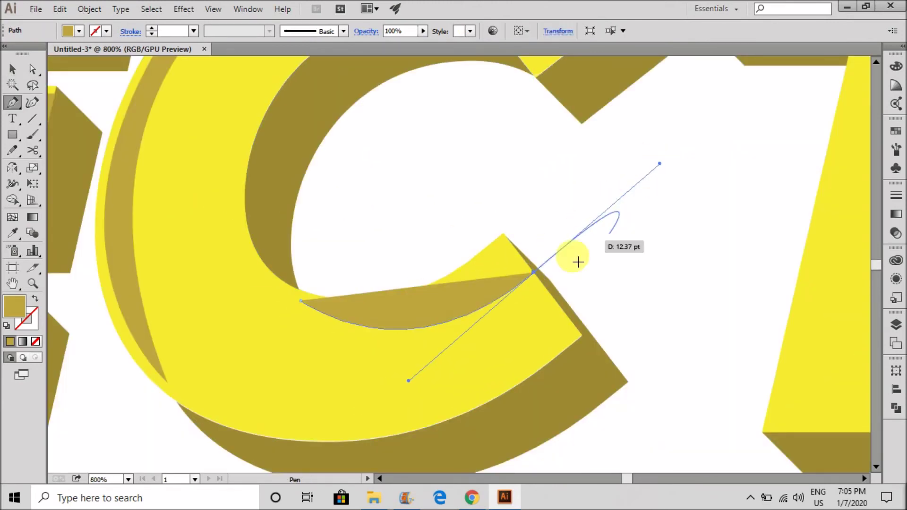
{"action": "left_click", "coordinate": [533, 272]}
Complete the lower-arm band's upper curve with the fill off, close the path, and sample the light-olive fill from the C's left band
{"action": "left_click", "coordinate": [519, 255]}
{"action": "key", "text": "slash"}
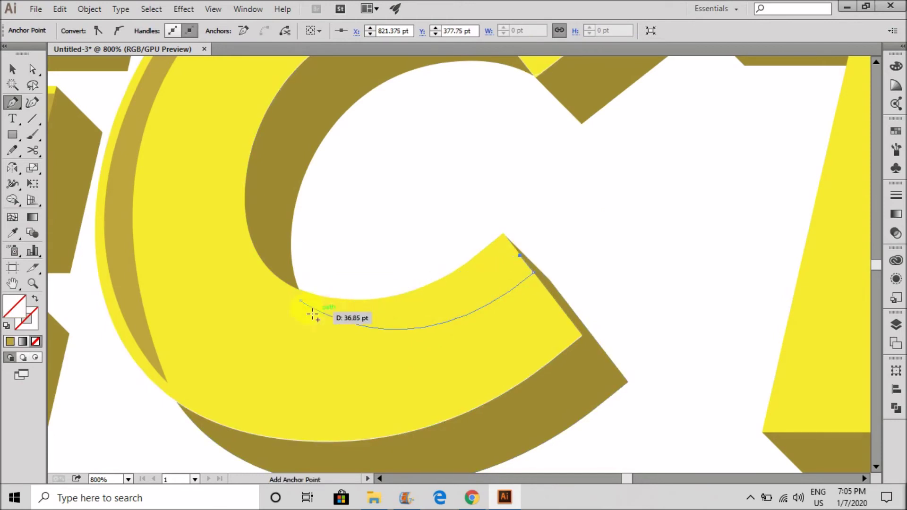
{"action": "key", "text": "i"}
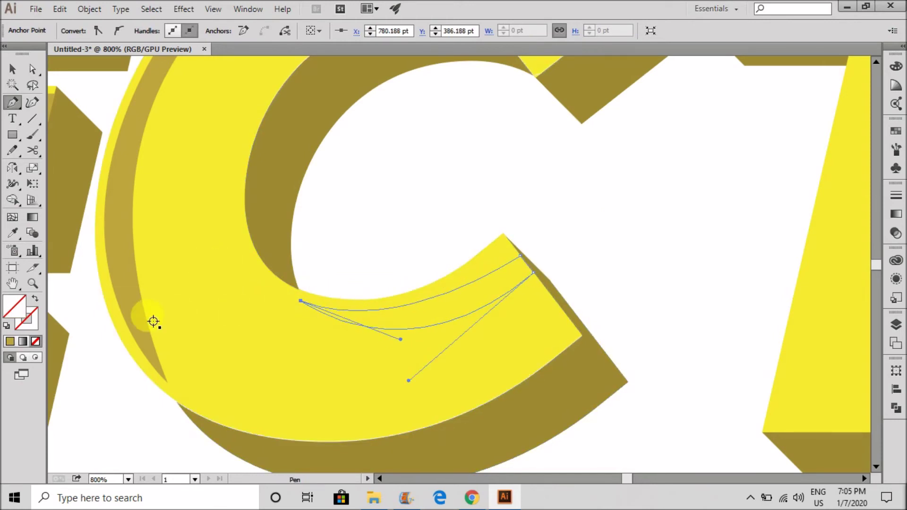
{"action": "left_click", "coordinate": [151, 319]}
Move the upper corner at the lower-arm band's outer end closer to the arm's tip, refine the band's position, and deselect it
{"action": "scroll", "coordinate": [528, 273], "scroll_direction": "up", "scroll_amount": 2}
{"action": "left_click_drag", "start_coordinate": [487, 304], "coordinate": [469, 287]}
{"action": "scroll", "coordinate": [518, 296], "scroll_direction": "up", "scroll_amount": 4, "text": "alt"}
{"action": "scroll", "coordinate": [472, 286], "scroll_direction": "down", "scroll_amount": 4, "text": "alt"}
{"action": "left_click", "coordinate": [368, 289]}
{"action": "key", "text": "v"}
{"action": "left_click_drag", "start_coordinate": [360, 329], "coordinate": [360, 298]}
{"action": "key", "text": "Delete"}
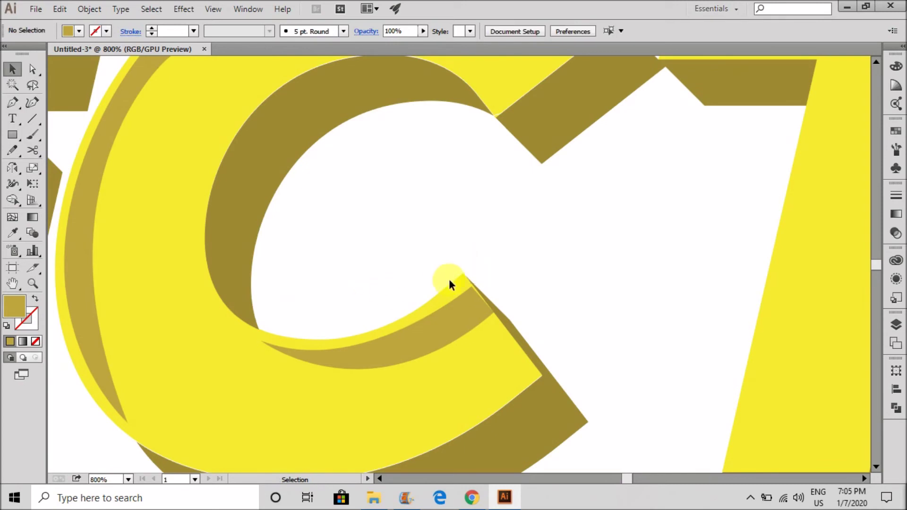
Fit the lower-arm band's outer corner to the C's terminal edge with Direct Selection, and deselect the band
{"action": "scroll", "coordinate": [469, 282], "scroll_direction": "up", "scroll_amount": 3, "text": "alt"}
{"action": "key", "text": "a"}
{"action": "left_click", "coordinate": [473, 308]}
{"action": "left_click_drag", "start_coordinate": [475, 298], "coordinate": [479, 291]}
{"action": "left_click", "coordinate": [438, 240]}
{"action": "key", "text": "v"}
{"action": "scroll", "coordinate": [431, 263], "scroll_direction": "down", "scroll_amount": 4, "text": "alt"}
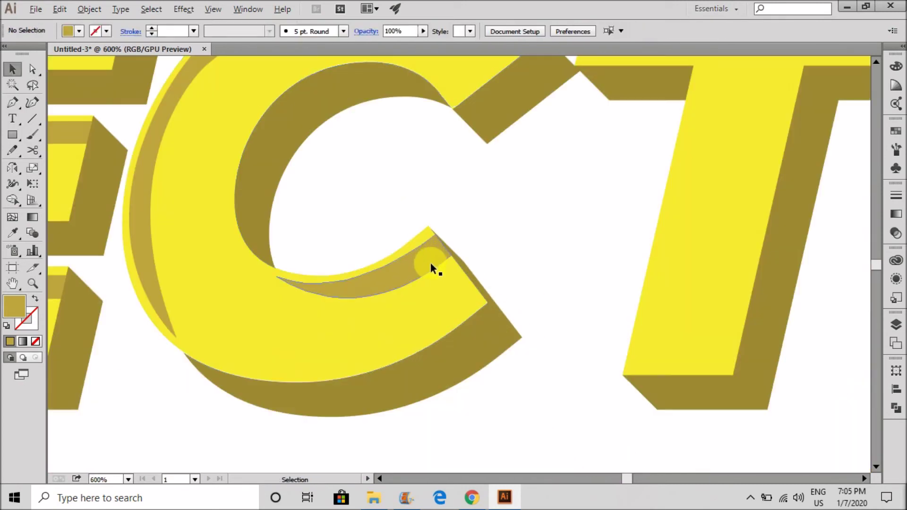
Draw the inner edge of a band on the T's crossbar with the Pen tool, running leftward and down to the crossbar's lower edge
{"action": "scroll", "coordinate": [533, 234], "scroll_direction": "down", "scroll_amount": 2, "text": "alt"}
{"action": "scroll", "coordinate": [496, 234], "scroll_direction": "up", "scroll_amount": 4, "text": "alt"}
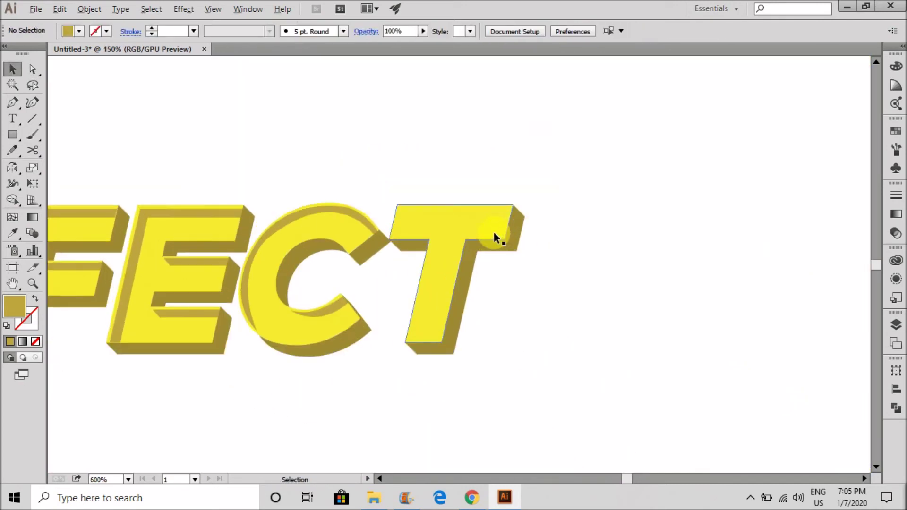
{"action": "key", "text": "p"}
{"action": "scroll", "coordinate": [376, 176], "scroll_direction": "up", "scroll_amount": 3, "text": "alt"}
{"action": "left_click", "coordinate": [519, 202], "text": "ctrl"}
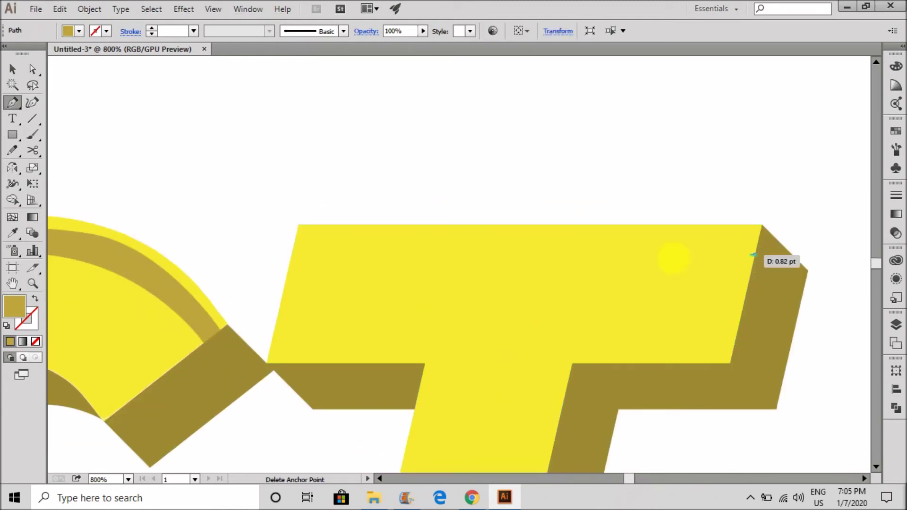
{"action": "left_click", "coordinate": [327, 255]}
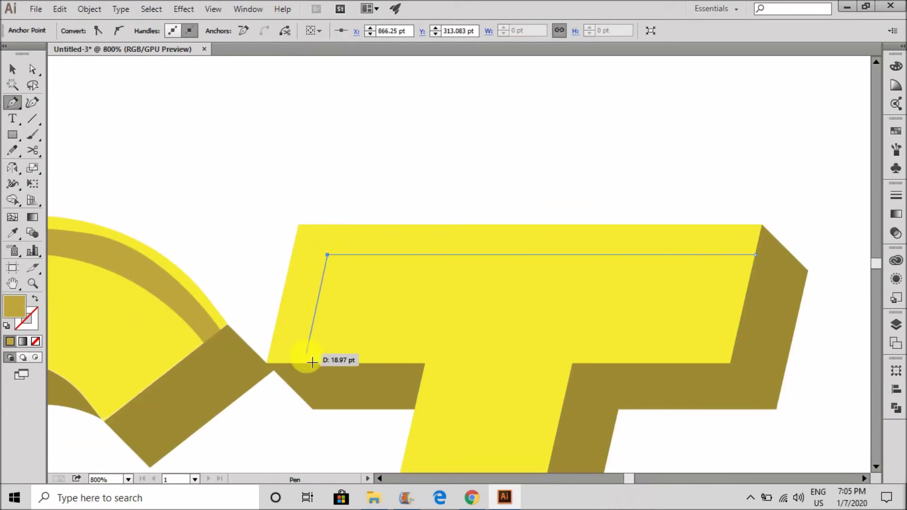
{"action": "scroll", "coordinate": [310, 372], "scroll_direction": "up", "scroll_amount": 5, "text": "alt"}
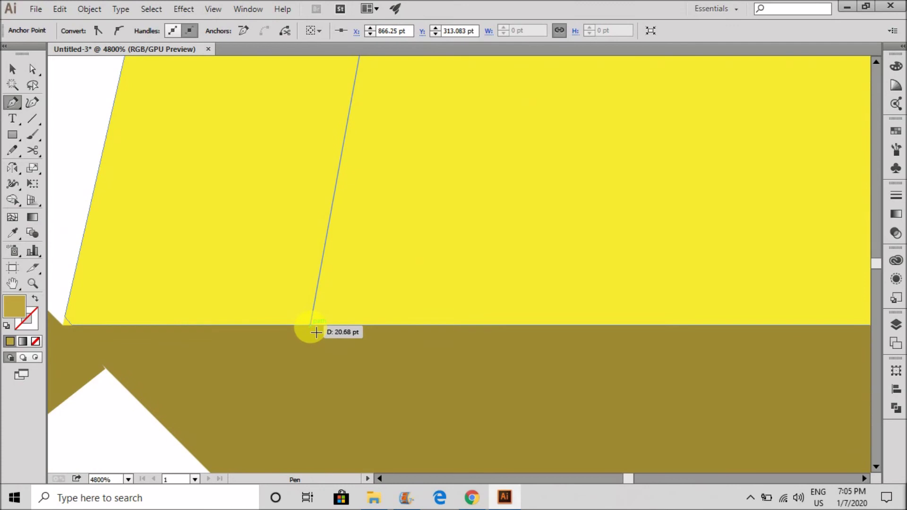
{"action": "left_click", "coordinate": [310, 324]}
Add the band's outer corner on the crossbar's lower edge near its left tip, redoing the point until it fits
{"action": "left_click", "coordinate": [109, 332]}
{"action": "scroll", "coordinate": [109, 332], "scroll_direction": "down", "scroll_amount": 3, "text": "alt"}
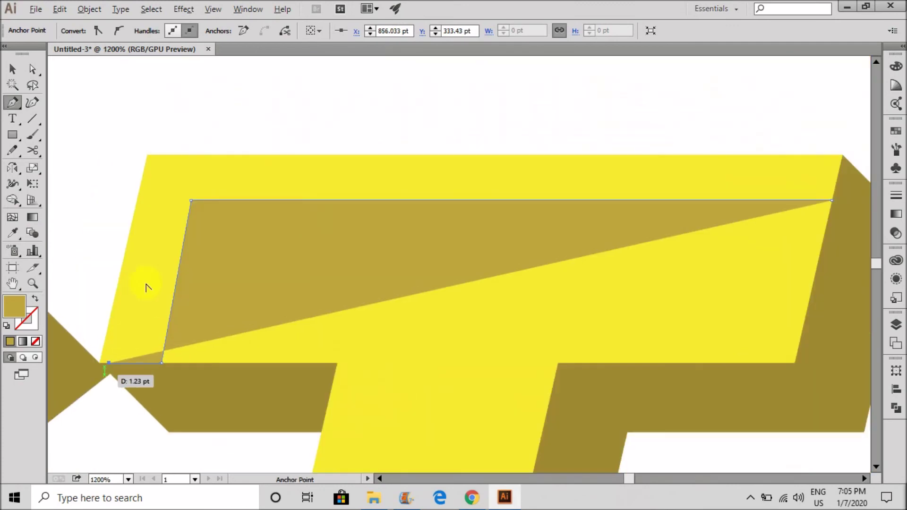
{"action": "key", "text": "ctrl+z"}
{"action": "left_click", "coordinate": [112, 364]}
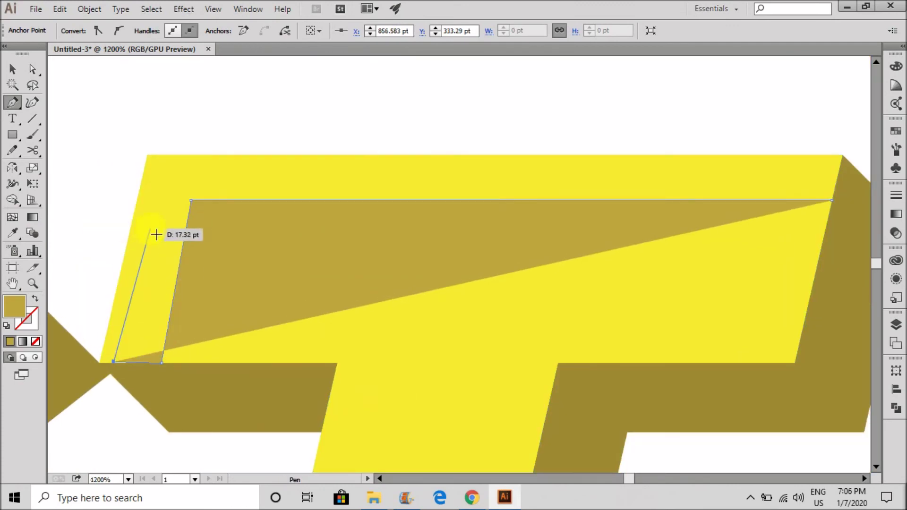
{"action": "key", "text": "ctrl+z"}
{"action": "scroll", "coordinate": [112, 368], "scroll_direction": "up", "scroll_amount": 4, "text": "alt"}
{"action": "left_click", "coordinate": [112, 349]}
{"action": "scroll", "coordinate": [111, 350], "scroll_direction": "down", "scroll_amount": 5, "text": "alt"}
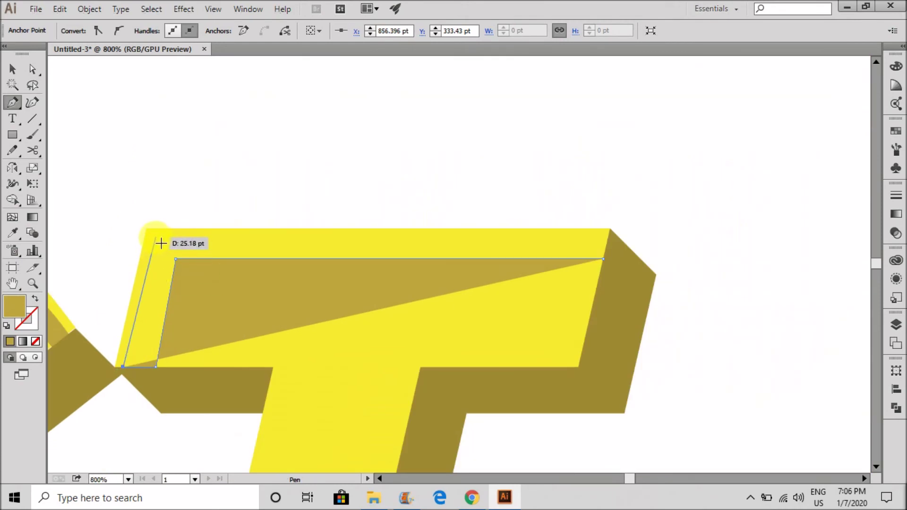
{"action": "left_click", "coordinate": [150, 231]}
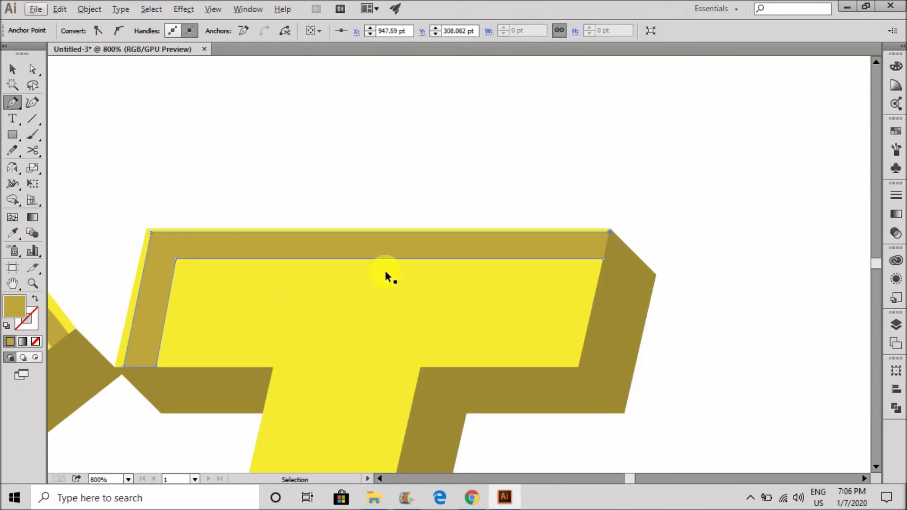
{"action": "key", "text": "ctrl+space"}
{"action": "key", "text": "ctrl+z"}
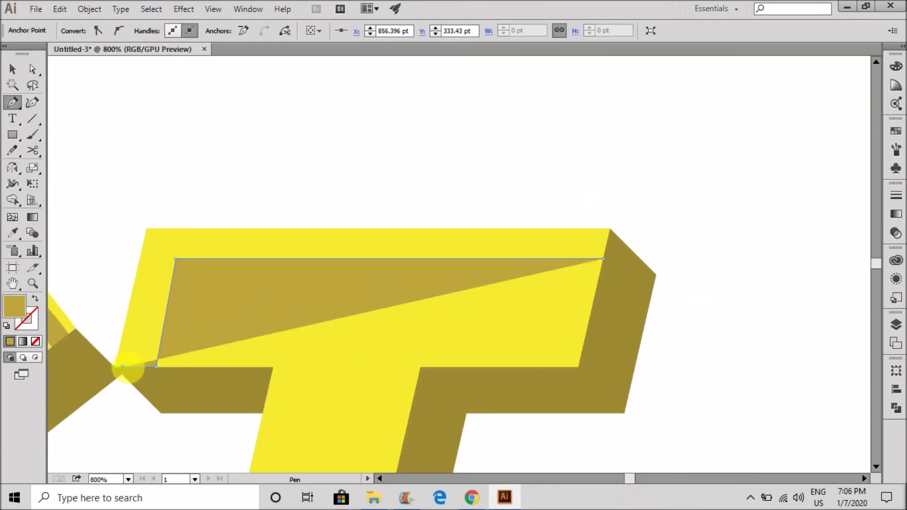
Run the band's outer edge just inside the crossbar's left and upper edges, fit its right-end corner to the side edge, and close the path
{"action": "left_click", "coordinate": [148, 231]}
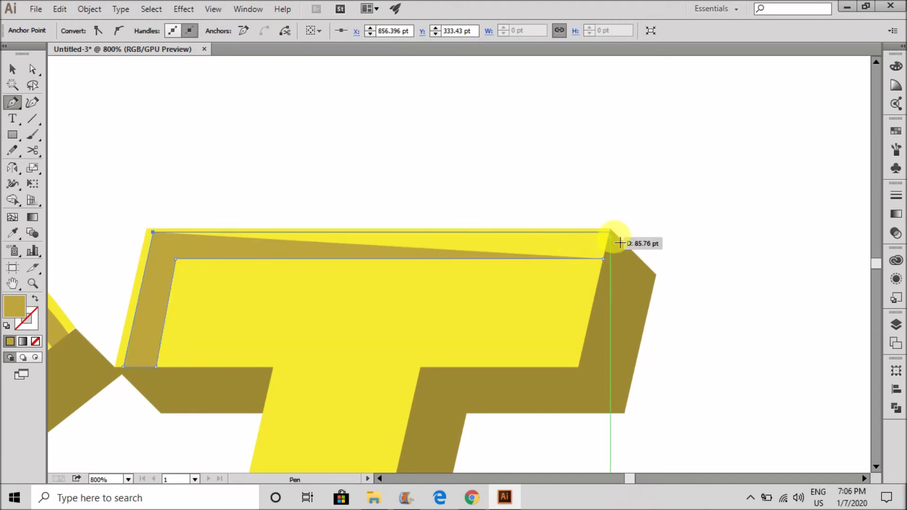
{"action": "left_click", "coordinate": [610, 233]}
{"action": "left_click", "coordinate": [610, 236]}
{"action": "scroll", "coordinate": [602, 272], "scroll_direction": "up", "scroll_amount": 4}
{"action": "key", "text": "ctrl+z"}
{"action": "left_click", "coordinate": [626, 123]}
{"action": "left_click", "coordinate": [604, 215]}
{"action": "key", "text": "ctrl+z"}
{"action": "left_click", "coordinate": [606, 212]}
{"action": "scroll", "coordinate": [611, 243], "scroll_direction": "down", "scroll_amount": 4}
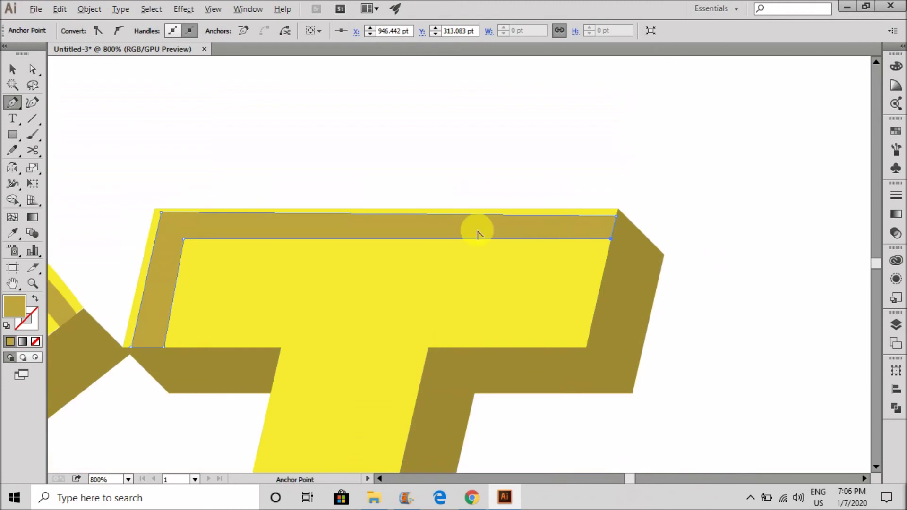
Lower the crossbar band's upper-left corner slightly with Direct Selection to level its outer edge, and deselect the band
{"action": "scroll", "coordinate": [146, 216], "scroll_direction": "up", "scroll_amount": 3}
{"action": "key", "text": "a"}
{"action": "left_click_drag", "start_coordinate": [192, 212], "coordinate": [196, 228]}
{"action": "left_click", "coordinate": [191, 176]}
{"action": "scroll", "coordinate": [201, 168], "scroll_direction": "down", "scroll_amount": 9}
{"action": "scroll", "coordinate": [308, 240], "scroll_direction": "up", "scroll_amount": 4}
Draw a narrow light-olive band along the left side of the T's stem with the Pen tool, from the crossbar to the foot, and deselect it
{"action": "key", "text": "p"}
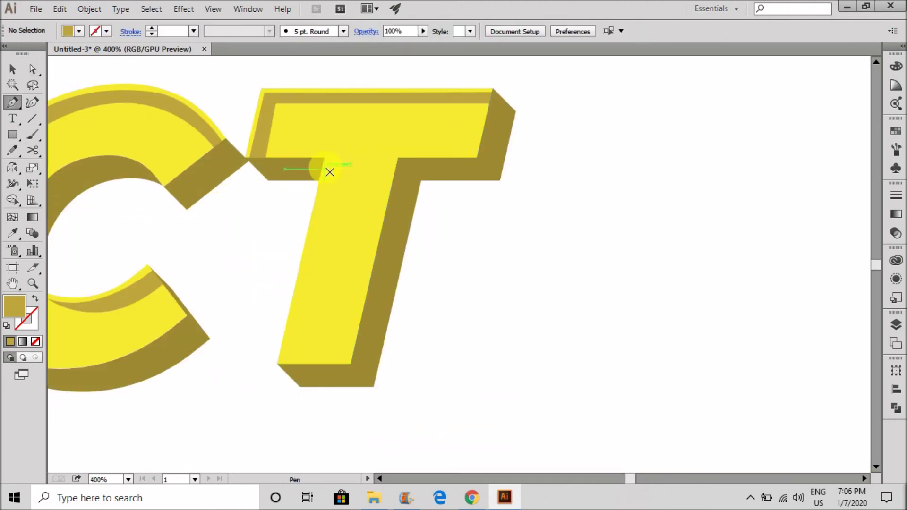
{"action": "scroll", "coordinate": [331, 165], "scroll_direction": "up", "scroll_amount": 4}
{"action": "left_click", "coordinate": [326, 312], "text": "shift"}
{"action": "scroll", "coordinate": [300, 192], "scroll_direction": "down", "scroll_amount": 4}
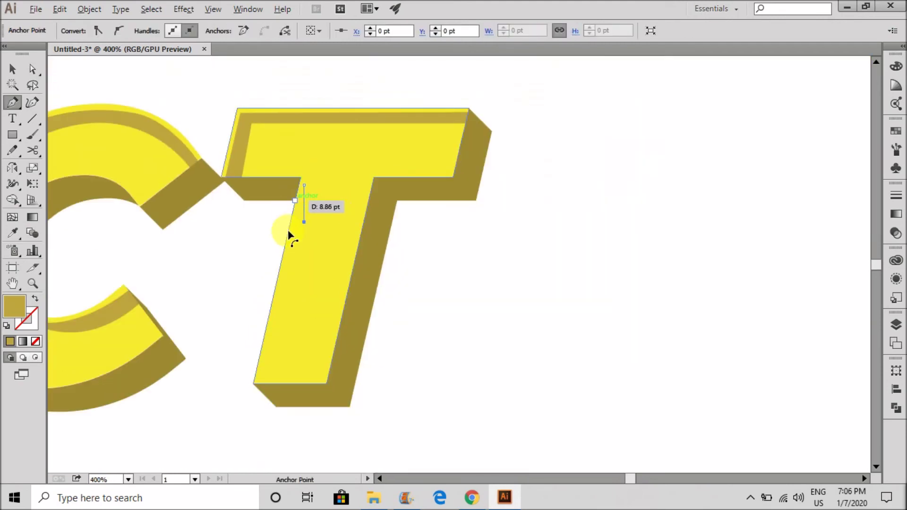
{"action": "scroll", "coordinate": [251, 381], "scroll_direction": "up", "scroll_amount": 1}
{"action": "left_click", "coordinate": [283, 387]}
{"action": "scroll", "coordinate": [284, 387], "scroll_direction": "up", "scroll_amount": 5}
{"action": "left_click", "coordinate": [158, 376]}
{"action": "scroll", "coordinate": [158, 376], "scroll_direction": "down", "scroll_amount": 5}
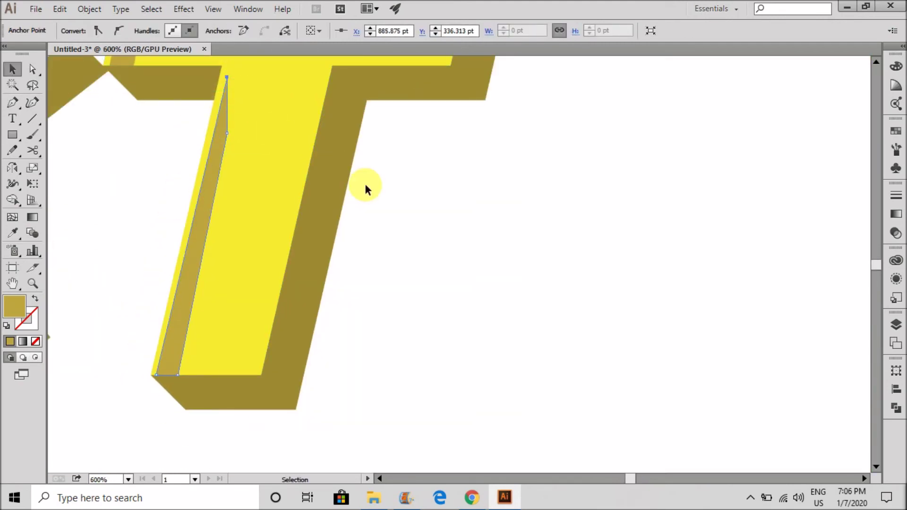
{"action": "key", "text": "v"}
{"action": "left_click", "coordinate": [366, 203]}
Select the light-olive shading bands on all the letters of EFFECT, group them, and deselect the group
{"action": "scroll", "coordinate": [354, 327], "scroll_direction": "down", "scroll_amount": 7}
{"action": "scroll", "coordinate": [247, 310], "scroll_direction": "up", "scroll_amount": 1}
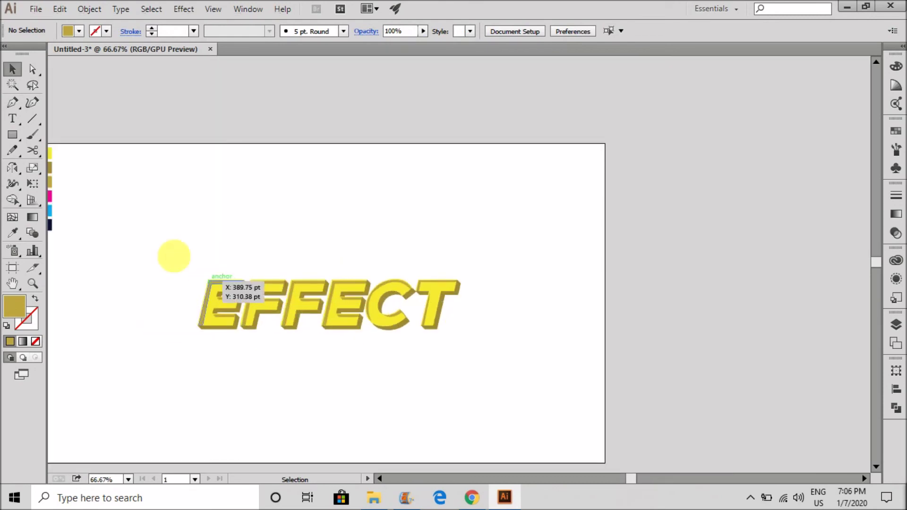
{"action": "left_click_drag", "start_coordinate": [211, 287], "coordinate": [431, 324]}
{"action": "scroll", "coordinate": [430, 317], "scroll_direction": "up", "scroll_amount": 3}
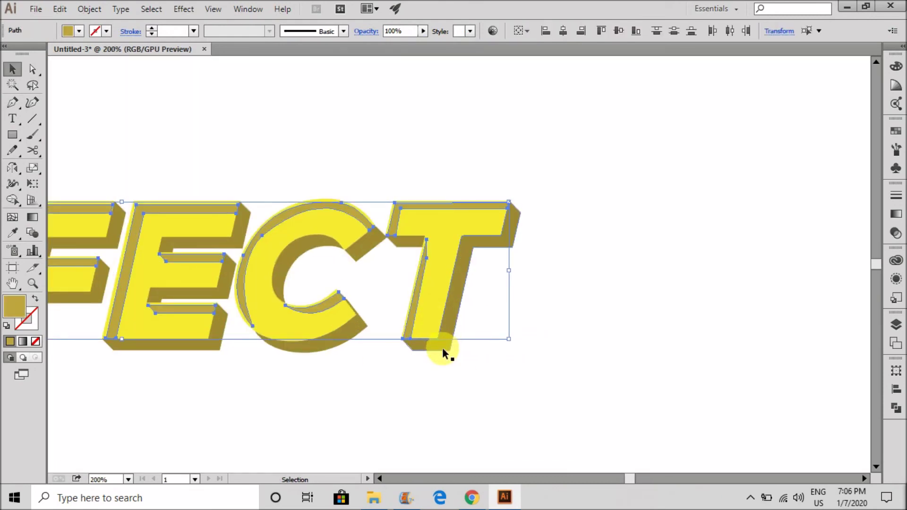
{"action": "scroll", "coordinate": [506, 337], "scroll_direction": "down", "scroll_amount": 2}
{"action": "key", "text": "ctrl+z"}
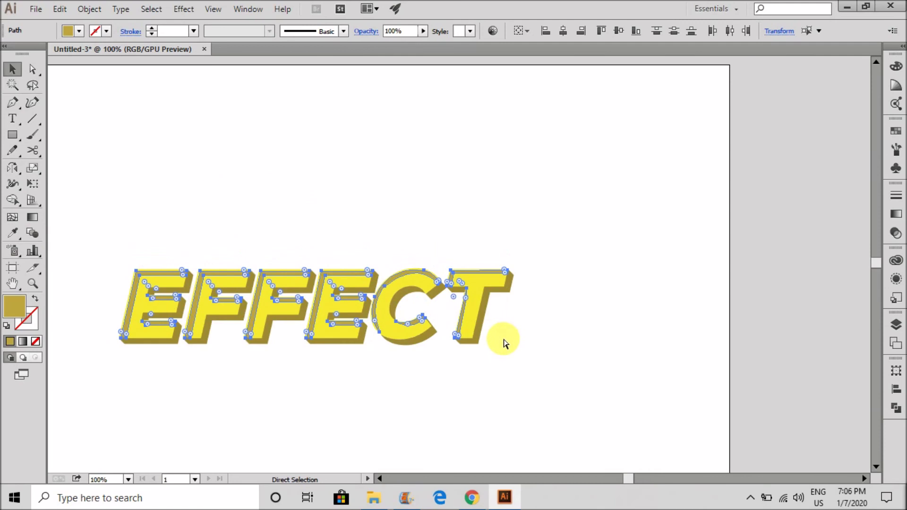
{"action": "key", "text": "ctrl+g"}
{"action": "left_click", "coordinate": [519, 288]}
{"action": "scroll", "coordinate": [492, 260], "scroll_direction": "down", "scroll_amount": 1}
{"action": "scroll", "coordinate": [307, 262], "scroll_direction": "down", "scroll_amount": 1}
{"action": "scroll", "coordinate": [322, 292], "scroll_direction": "up", "scroll_amount": 4}
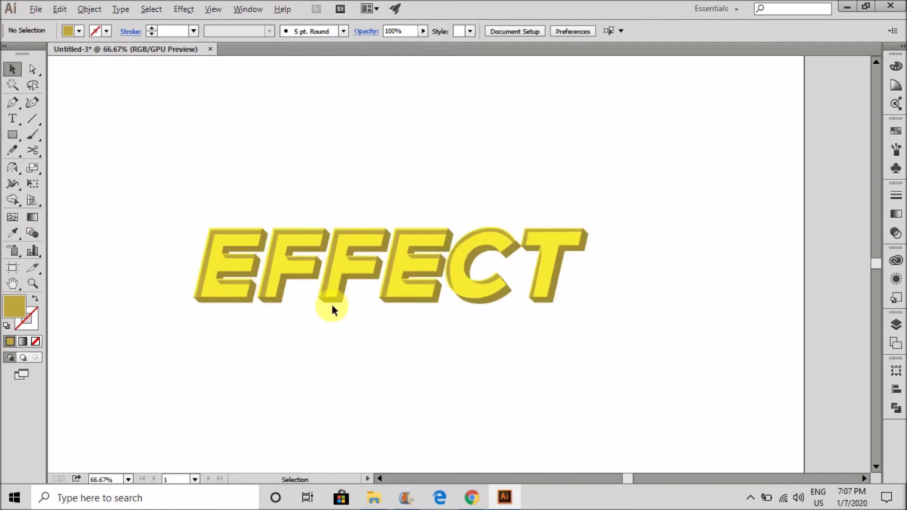
Isolate the lettering group, copy the yellow letter faces, leave isolation, and paste the duplicate outside the group
{"action": "double_click", "coordinate": [334, 286]}
{"action": "left_click", "coordinate": [337, 286]}
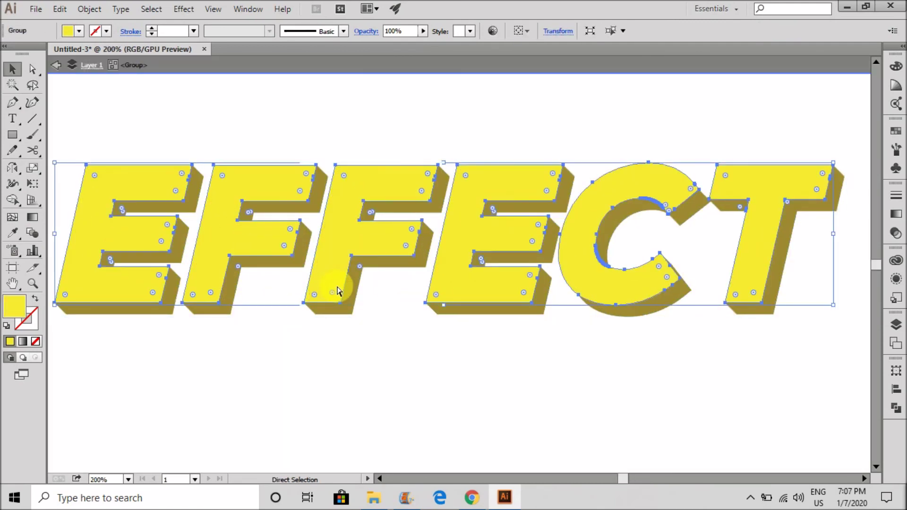
{"action": "key", "text": "ctrl+x"}
{"action": "double_click", "coordinate": [359, 332]}
{"action": "key", "text": "ctrl+v"}
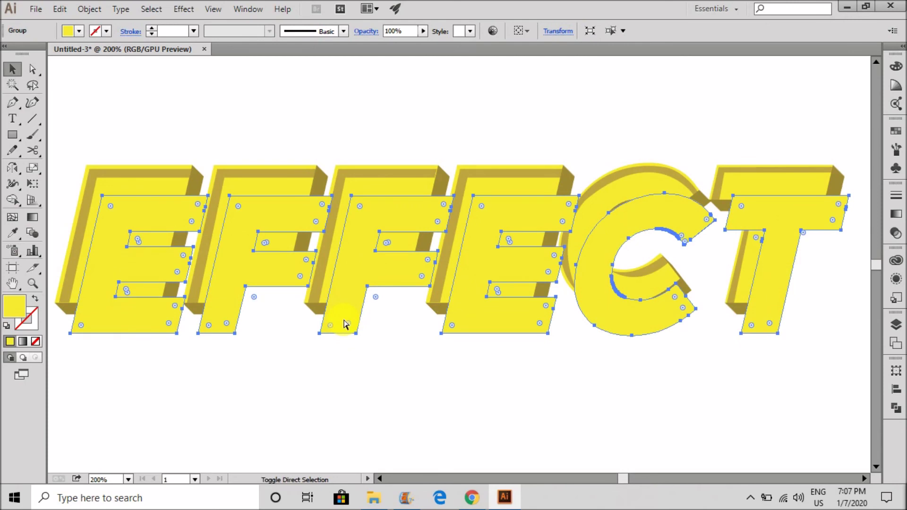
Send the pasted yellow letters behind the 3D lettering and nudge them upward to form an offset shadow
{"action": "key", "text": "ctrl+shift+bracketleft"}
{"action": "key", "text": "shift+Up"}
{"action": "key", "text": "shift+Down"}
{"action": "key", "text": "Up"}
{"action": "key", "text": "Up"}
{"action": "key", "text": "Up"}
{"action": "key", "text": "Up"}
{"action": "key", "text": "Up"}
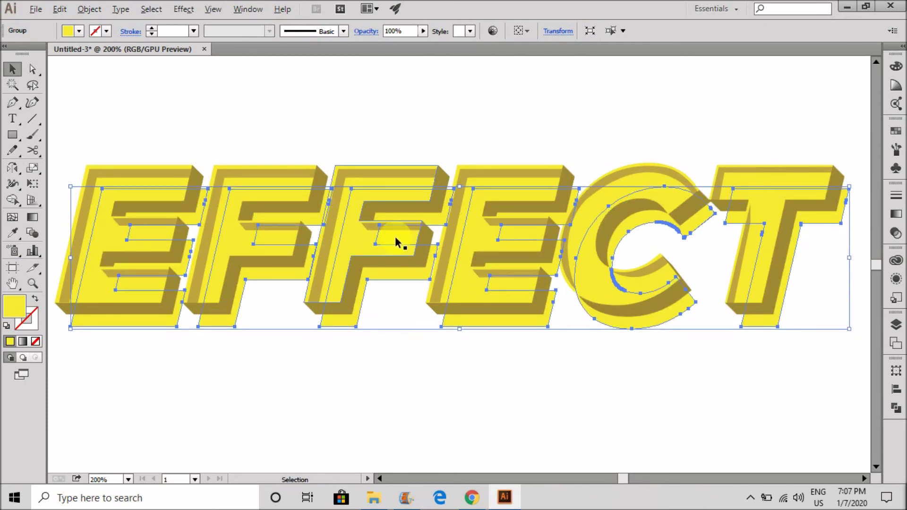
Fill the shadow letters with the magenta from the colour swatches on the artboard, and deselect them
{"action": "scroll", "coordinate": [395, 237], "scroll_direction": "down", "scroll_amount": 3}
{"action": "left_click", "coordinate": [138, 137]}
{"action": "left_click", "coordinate": [12, 69]}
{"action": "left_click", "coordinate": [305, 158]}
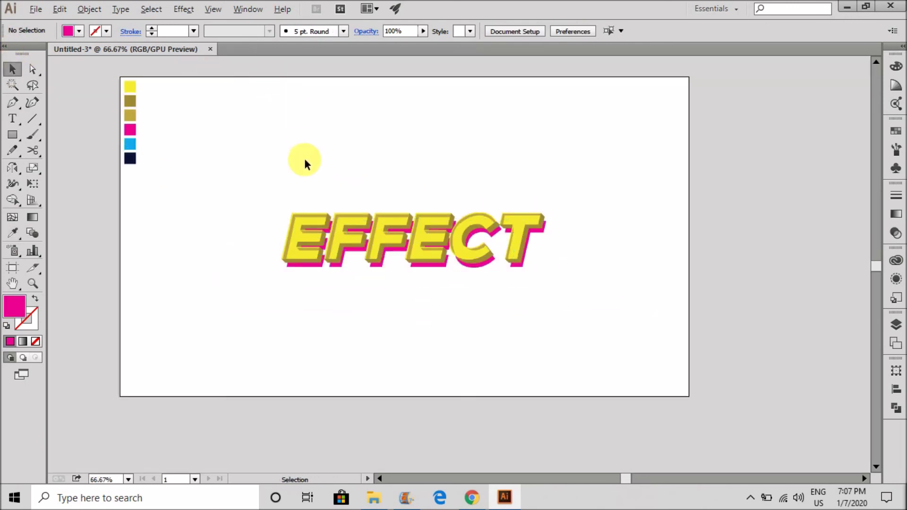
Duplicate the magenta shadow letters and offset the copy a little further down and to the right
{"action": "scroll", "coordinate": [335, 271], "scroll_direction": "up", "scroll_amount": 2}
{"action": "left_click", "coordinate": [330, 255]}
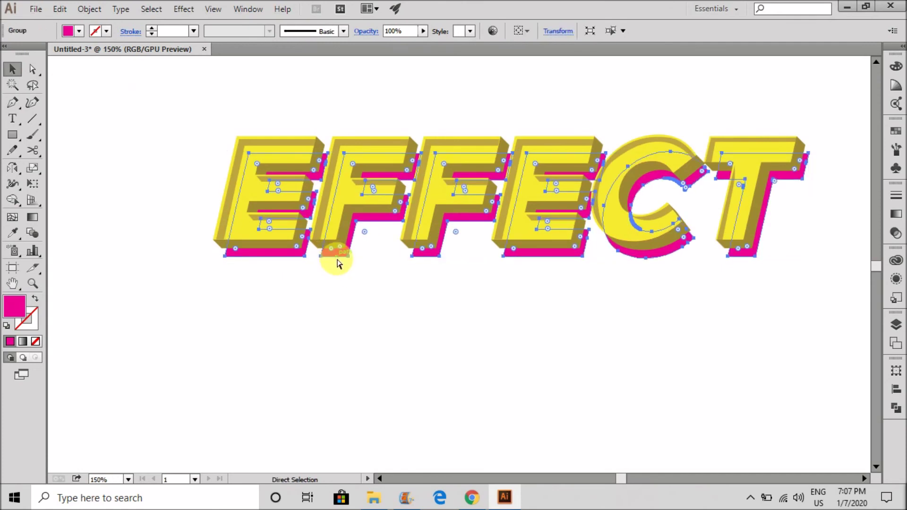
{"action": "key", "text": "ctrl+z"}
{"action": "key", "text": "ctrl+shift"}
{"action": "left_click", "coordinate": [353, 290]}
{"action": "key", "text": "ctrl+shift+z"}
{"action": "left_click", "coordinate": [355, 298]}
{"action": "mouse_move", "coordinate": [332, 256]}
{"action": "left_mouse_down"}
{"action": "mouse_move", "coordinate": [341, 278]}
{"action": "mouse_move", "coordinate": [341, 262]}
{"action": "left_mouse_up"}
{"action": "scroll", "coordinate": [377, 280], "scroll_direction": "down", "scroll_amount": 4}
{"action": "scroll", "coordinate": [449, 313], "scroll_direction": "up", "scroll_amount": 3}
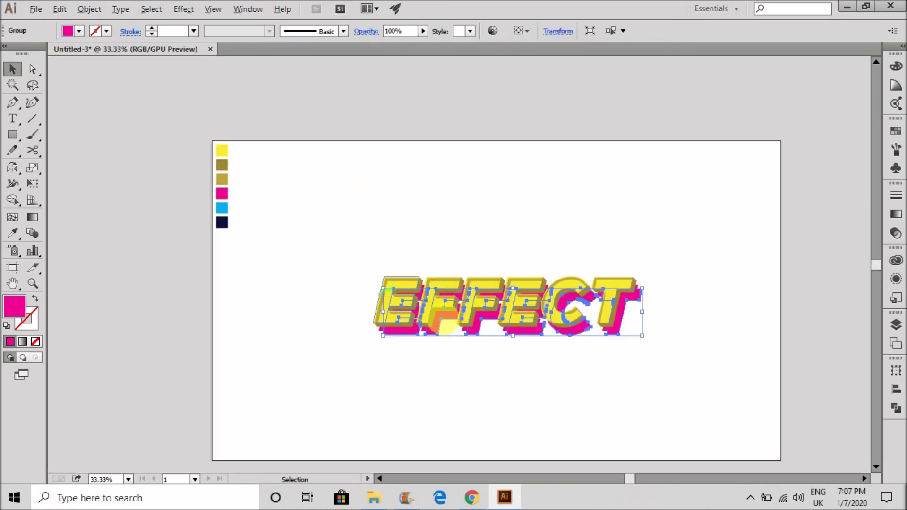
Give the duplicated shadow letters a 5 pt stroke and remove their fill
{"action": "left_click", "coordinate": [153, 32]}
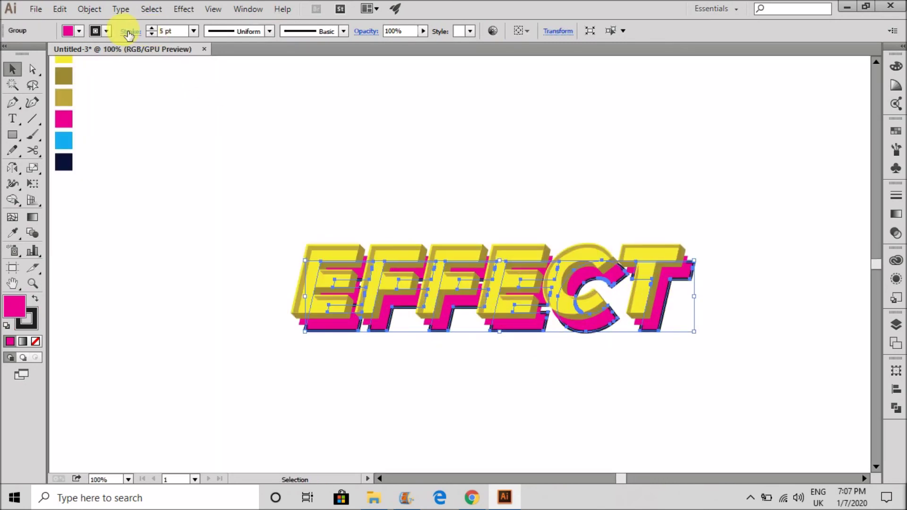
{"action": "left_click", "coordinate": [79, 32]}
{"action": "left_click", "coordinate": [7, 55]}
Expand the outlined letters with both Fill and Stroke enabled
{"action": "left_click", "coordinate": [90, 8]}
{"action": "left_click", "coordinate": [90, 9]}
{"action": "left_click", "coordinate": [87, 9]}
{"action": "left_click", "coordinate": [89, 9]}
{"action": "left_click", "coordinate": [151, 151]}
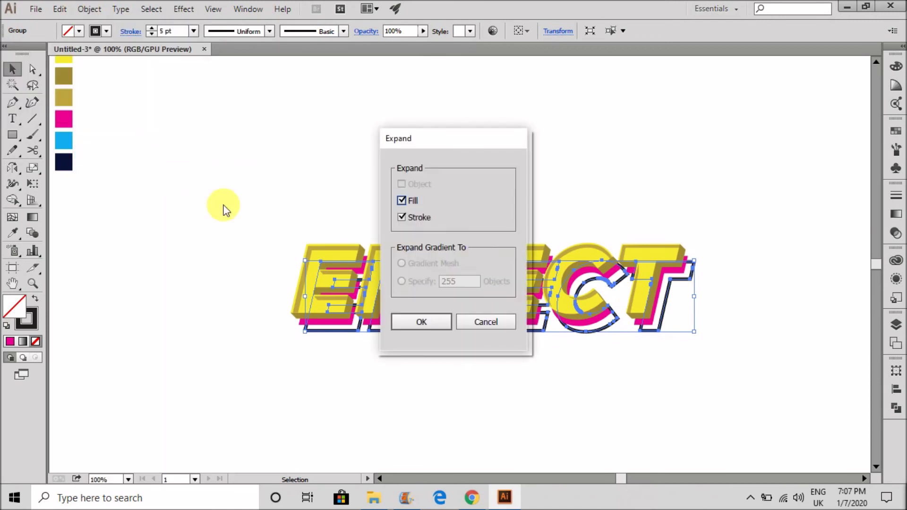
{"action": "left_click", "coordinate": [399, 317]}
{"action": "left_click", "coordinate": [896, 408]}
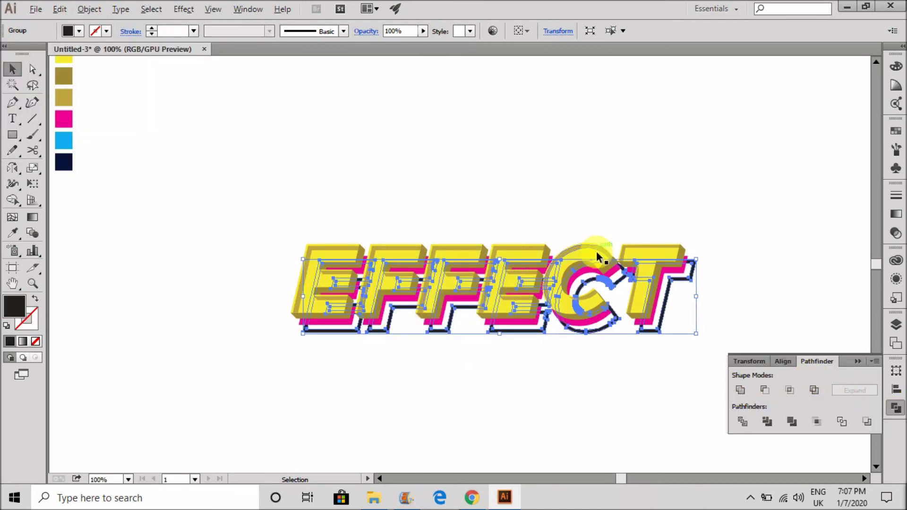
{"action": "scroll", "coordinate": [662, 292], "scroll_direction": "down", "scroll_amount": 1}
{"action": "scroll", "coordinate": [644, 296], "scroll_direction": "up", "scroll_amount": 2}
{"action": "left_click", "coordinate": [858, 361]}
Fill the expanded letter outline with the light blue from the artboard's colour swatches
{"action": "scroll", "coordinate": [392, 292], "scroll_direction": "down", "scroll_amount": 3}
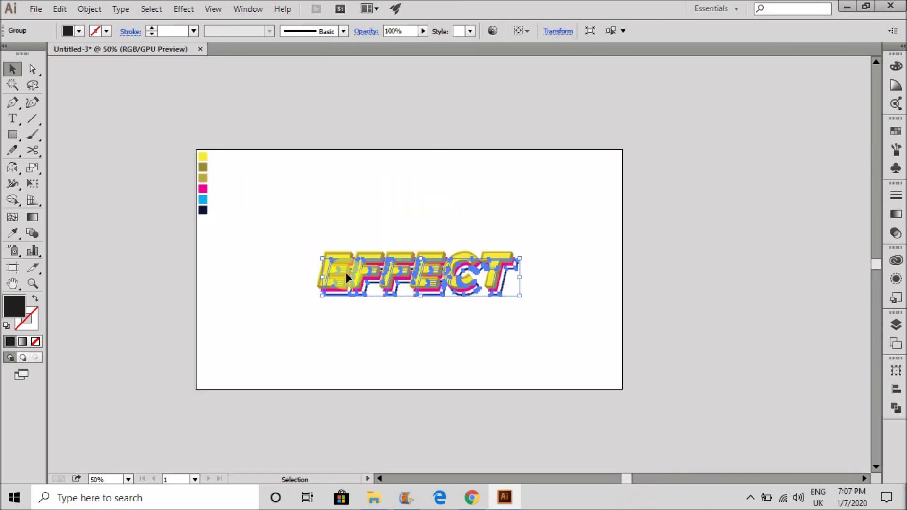
{"action": "left_click", "coordinate": [203, 202]}
{"action": "key", "text": "v"}
{"action": "scroll", "coordinate": [441, 308], "scroll_direction": "up", "scroll_amount": 3}
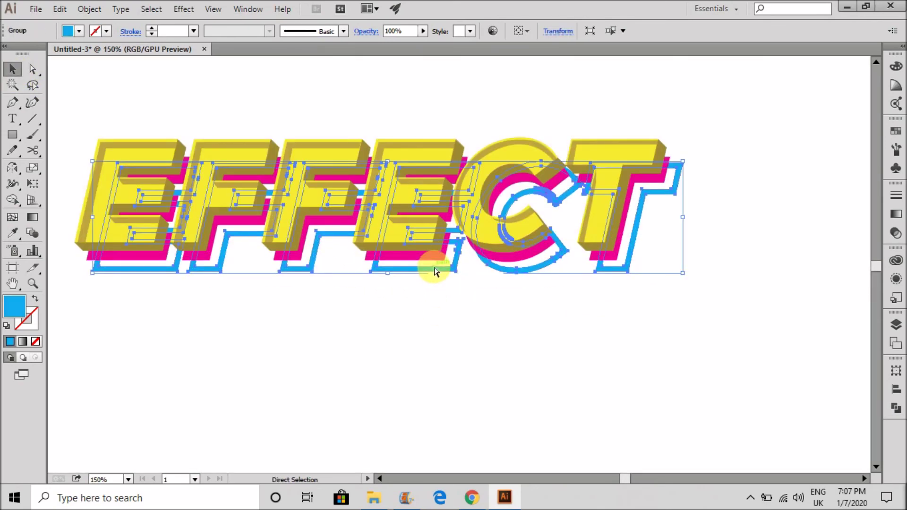
Add a glow around the light-blue outline with a Gaussian Blur of 8.2 pixels radius, and deselect it
{"action": "left_click", "coordinate": [435, 271]}
{"action": "left_click", "coordinate": [416, 253]}
{"action": "left_click", "coordinate": [90, 9]}
{"action": "left_click", "coordinate": [187, 9]}
{"action": "mouse_move", "coordinate": [288, 229]}
{"action": "left_click", "coordinate": [345, 231]}
{"action": "left_click", "coordinate": [584, 190]}
{"action": "left_click_drag", "start_coordinate": [644, 160], "coordinate": [638, 163]}
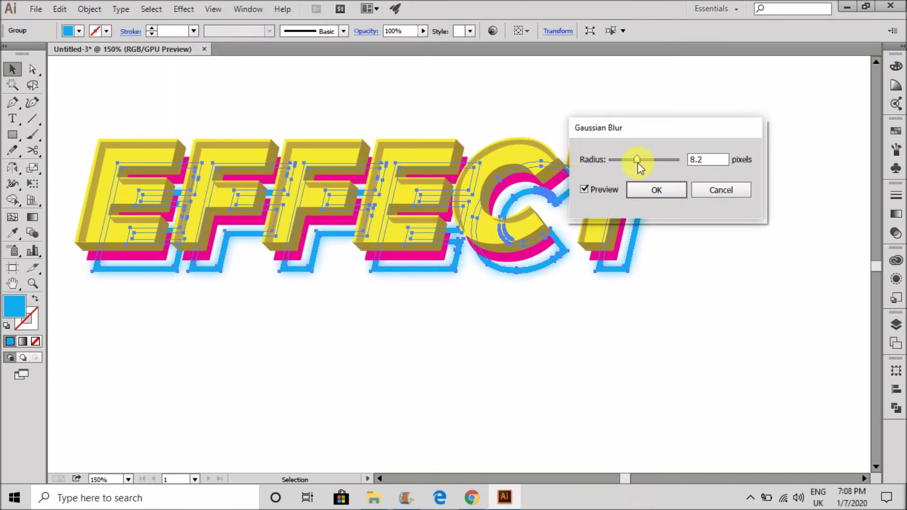
{"action": "left_click", "coordinate": [651, 187]}
{"action": "left_click", "coordinate": [586, 302]}
{"action": "scroll", "coordinate": [585, 301], "scroll_direction": "down", "scroll_amount": 2}
{"action": "scroll", "coordinate": [336, 265], "scroll_direction": "down", "scroll_amount": 1}
{"action": "left_click_drag", "start_coordinate": [365, 242], "coordinate": [597, 308]}
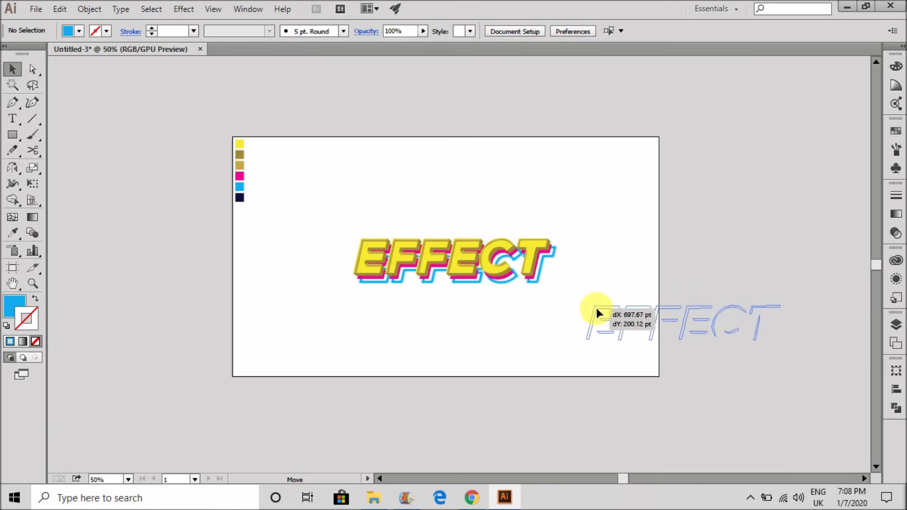
{"action": "key", "text": "ctrl+z"}
Select all parts of the EFFECT artwork, move them together to the artboard's centre, and deselect them
{"action": "left_click_drag", "start_coordinate": [309, 199], "coordinate": [585, 311]}
{"action": "left_click_drag", "start_coordinate": [529, 267], "coordinate": [513, 262]}
{"action": "left_click", "coordinate": [553, 298]}
Cover the artboard with a 1280 by 720 pt rectangle behind the artwork and fill it with the dark navy swatch colour
{"action": "key", "text": "m"}
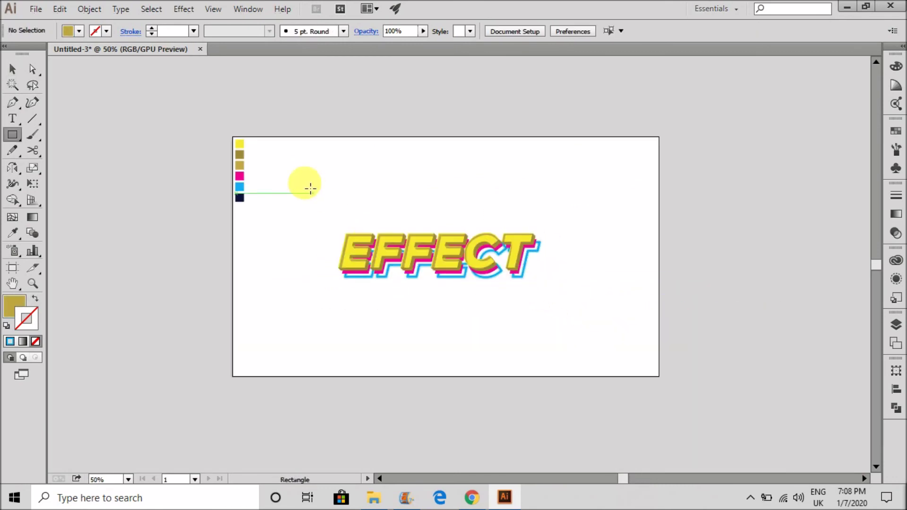
{"action": "left_click_drag", "start_coordinate": [237, 142], "coordinate": [659, 375]}
{"action": "left_click", "coordinate": [18, 66]}
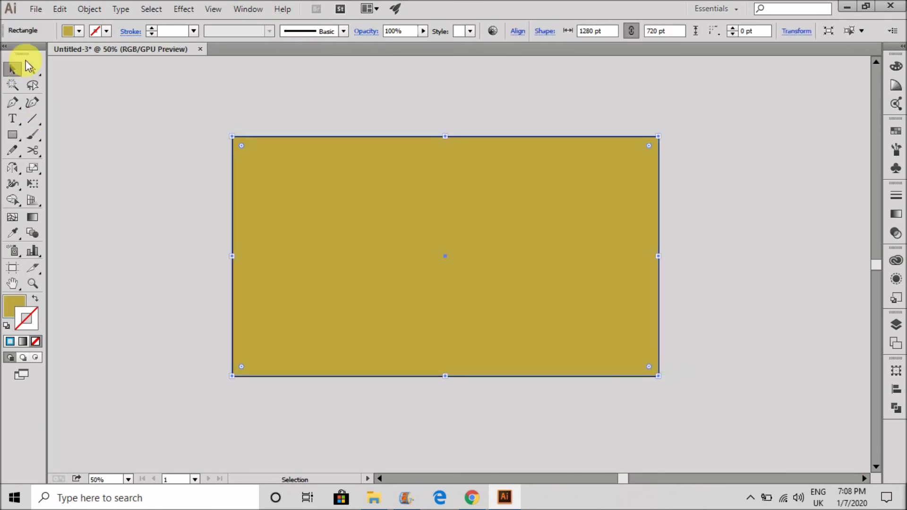
{"action": "key", "text": "i"}
{"action": "left_click", "coordinate": [240, 197]}
{"action": "key", "text": "v"}
{"action": "left_click", "coordinate": [103, 156]}
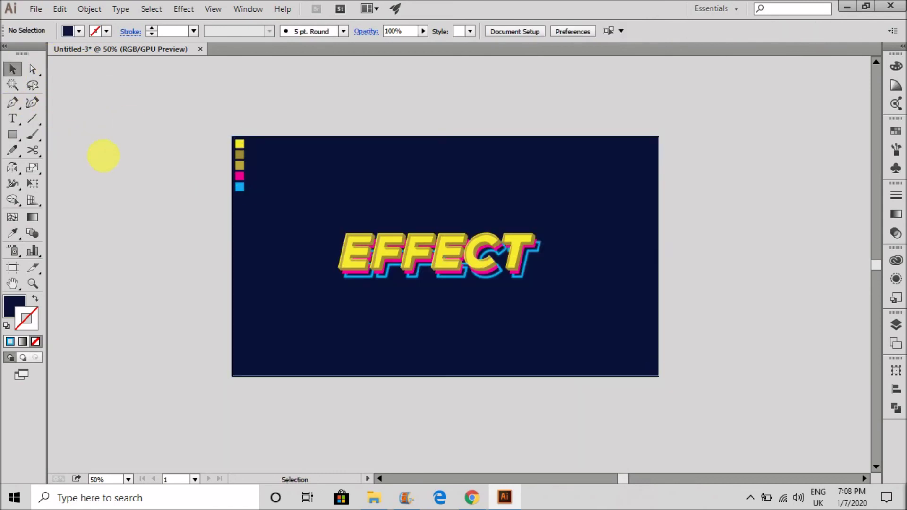
Move the colour swatches off the artboard and delete them
{"action": "left_click", "coordinate": [248, 195], "text": "shift"}
{"action": "left_click_drag", "start_coordinate": [226, 160], "coordinate": [216, 194]}
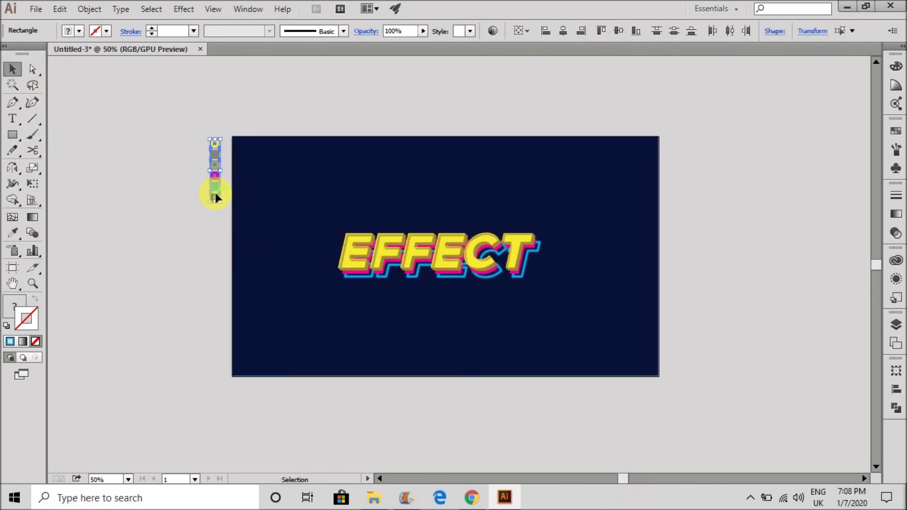
{"action": "key", "text": "Delete"}
{"action": "key", "text": "ctrl+equal"}
{"action": "key", "text": "ctrl+equal"}
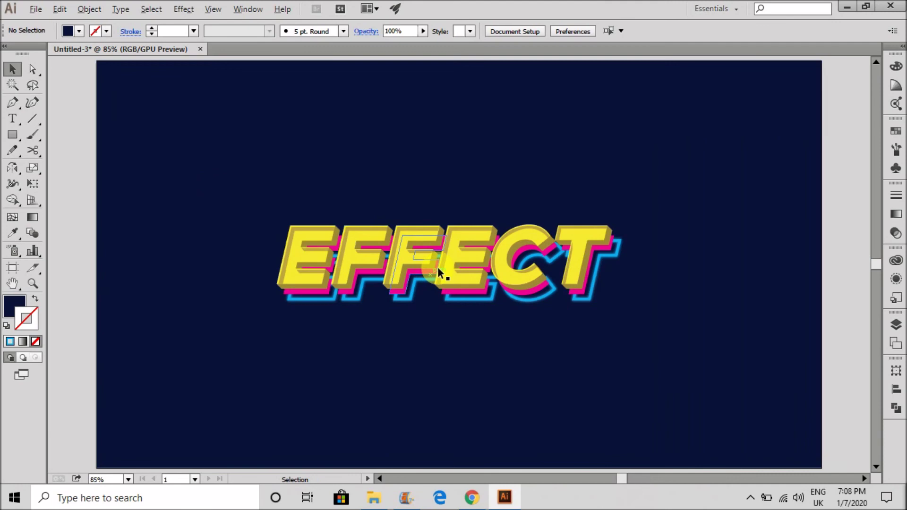
{"action": "key", "text": "ctrl+equal"}
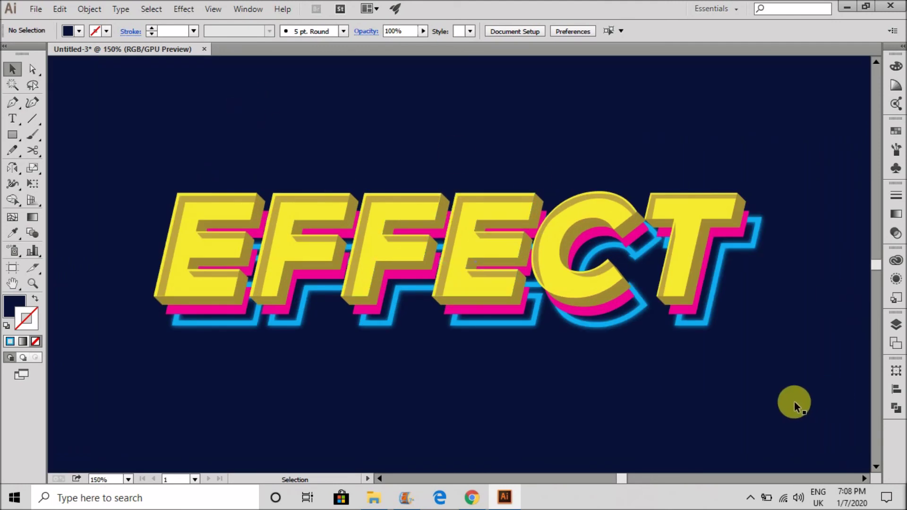